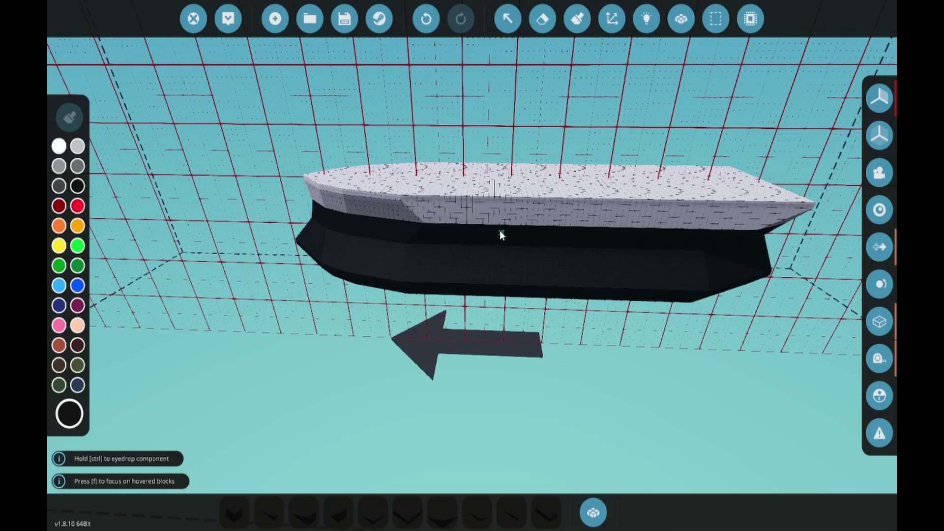
pyautogui.scroll(4, 501, 235)
pyautogui.scroll(4, 501, 235)
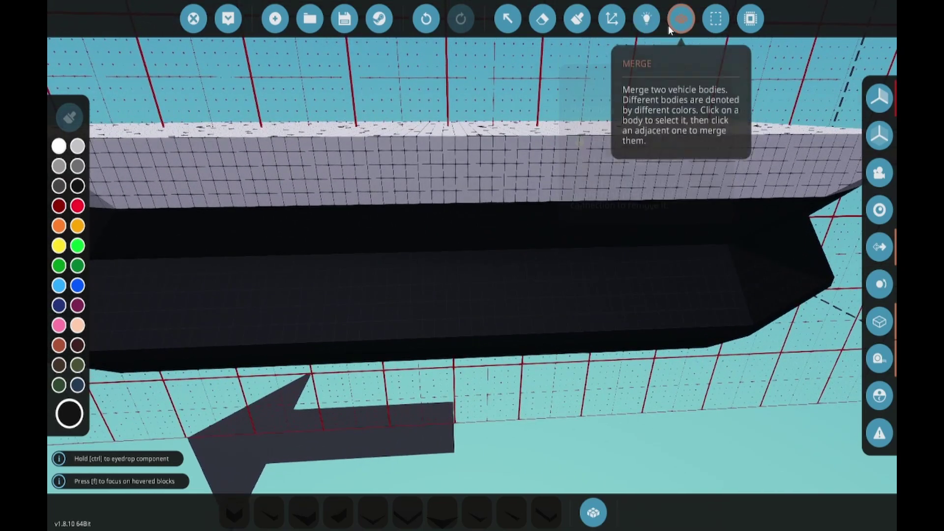
# Step: Switch to Merge, then Selection Grid, and stretch the box around the hull's end section
pyautogui.click(680, 19)
pyautogui.click(714, 19)
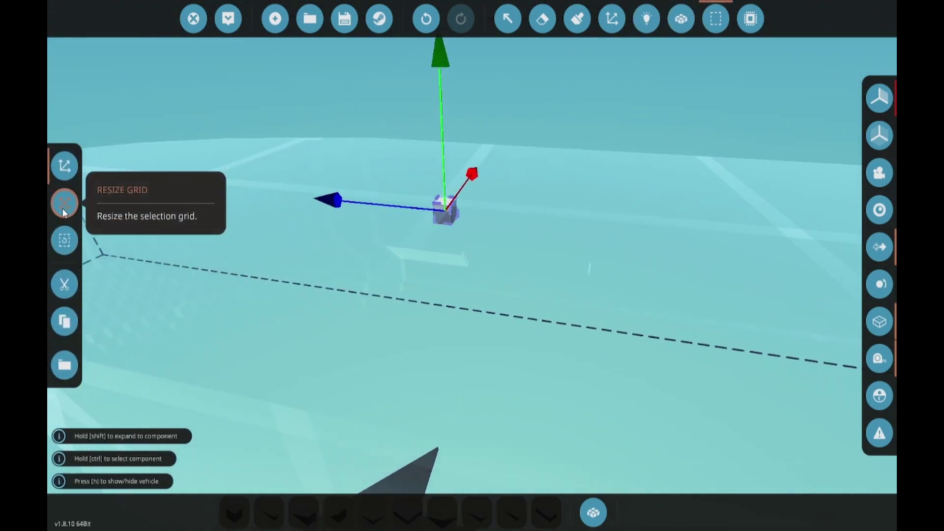
pyautogui.scroll(-3, 432, 231)
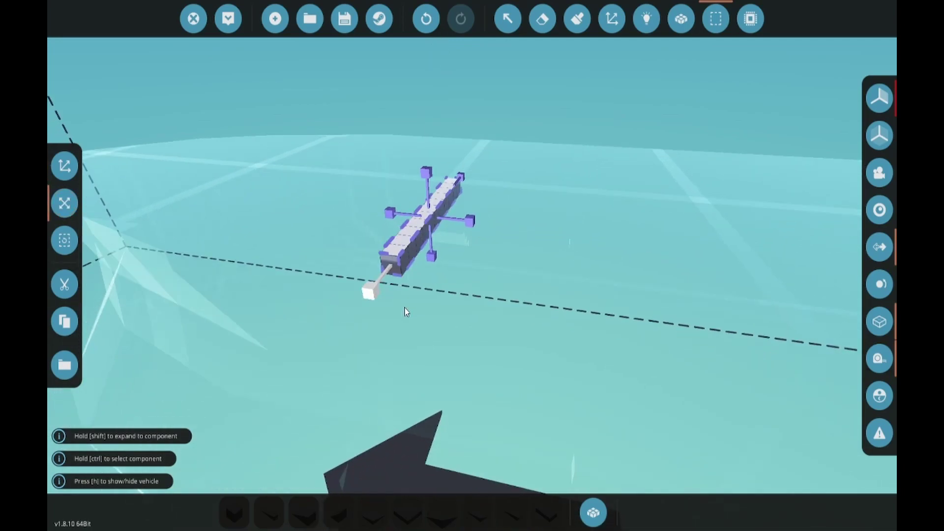
pyautogui.moveTo(418, 208); pyautogui.dragTo(440, 327)
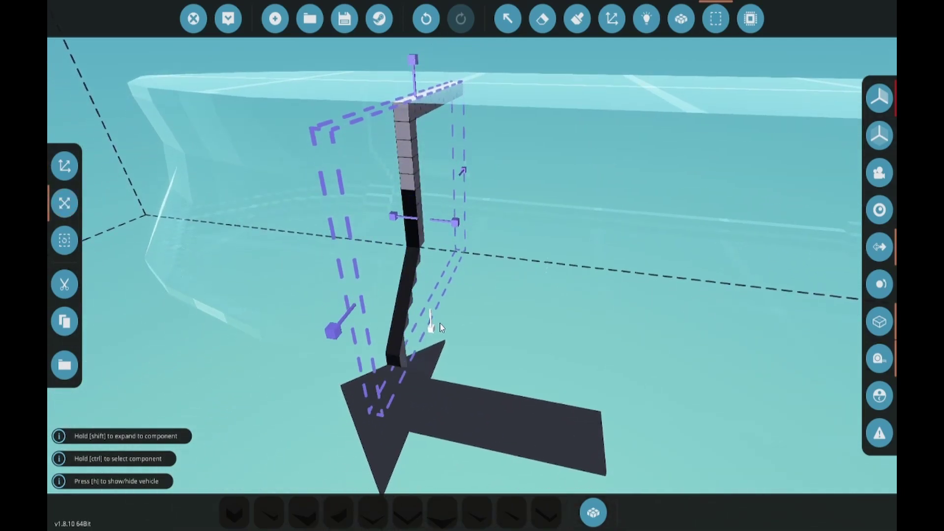
pyautogui.scroll(5, 459, 370)
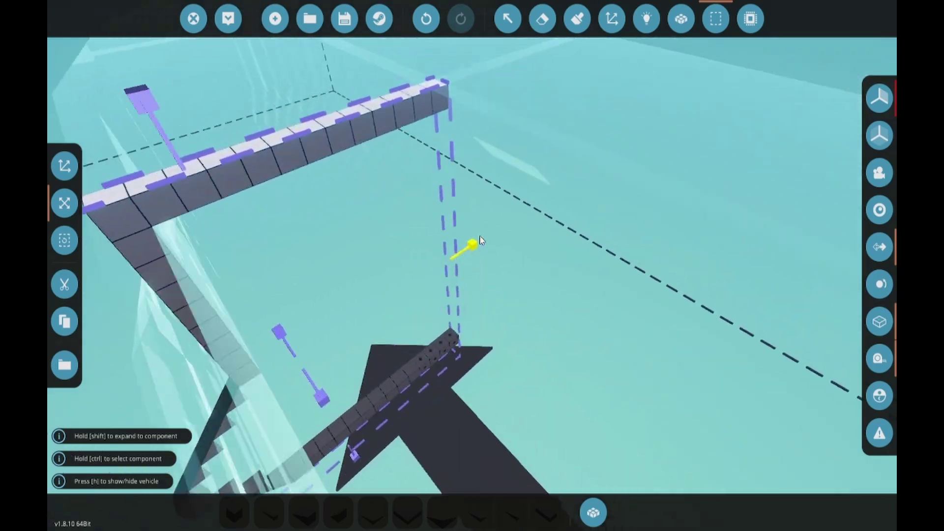
pyautogui.scroll(2, 508, 218)
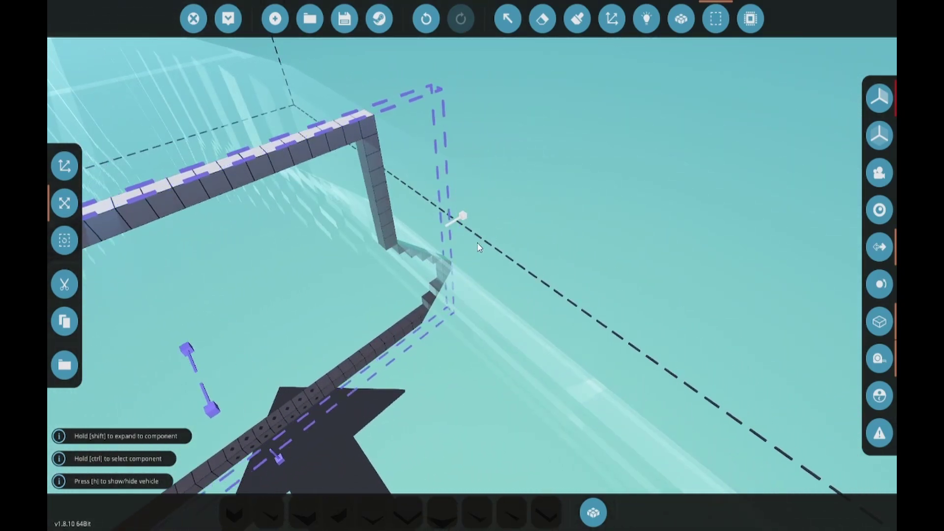
pyautogui.scroll(-3, 481, 250)
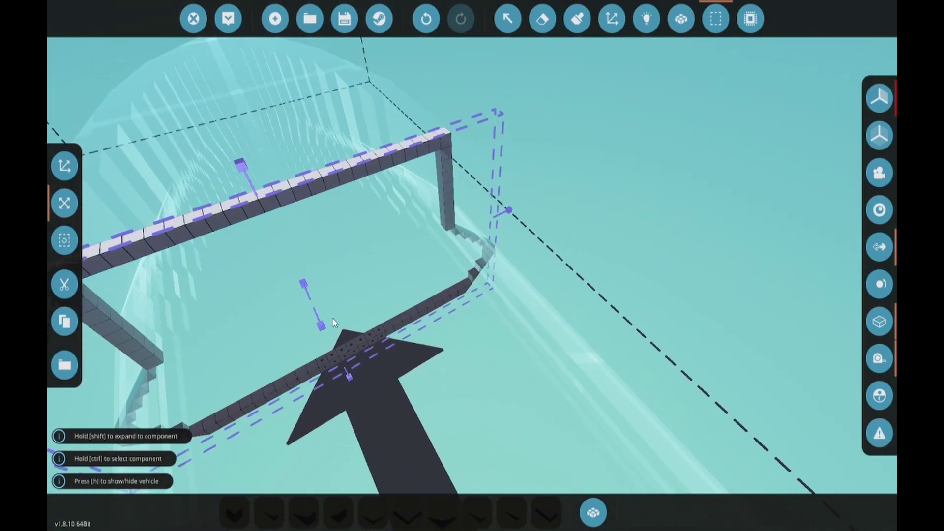
pyautogui.scroll(-3, 458, 332)
# Step: Orbit around the selected hull end to inspect it from several angles, including below
pyautogui.moveTo(449, 382)
pyautogui.mouseDown()
pyautogui.moveTo(587, 323)
pyautogui.moveTo(702, 345)
pyautogui.mouseUp()
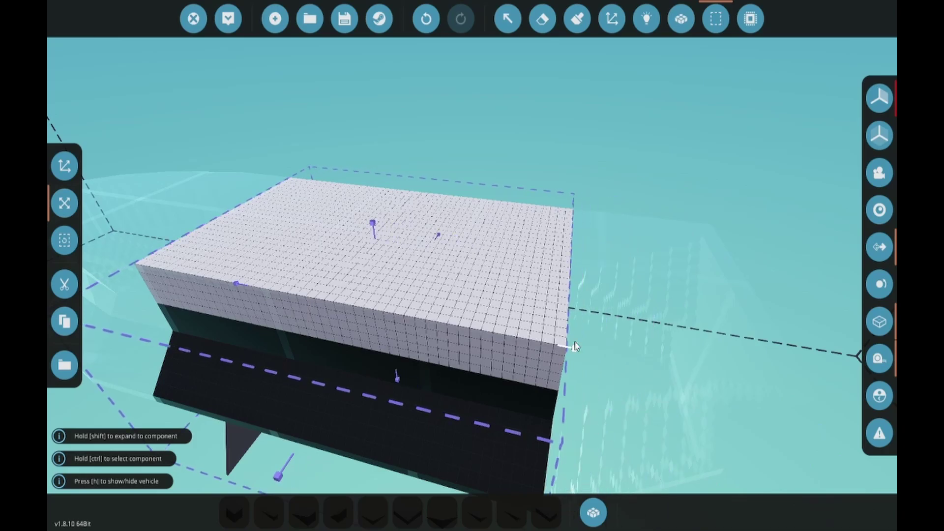
pyautogui.moveTo(582, 349)
pyautogui.mouseDown()
pyautogui.moveTo(654, 369)
pyautogui.moveTo(612, 377)
pyautogui.moveTo(310, 295)
pyautogui.moveTo(475, 337)
pyautogui.mouseUp()
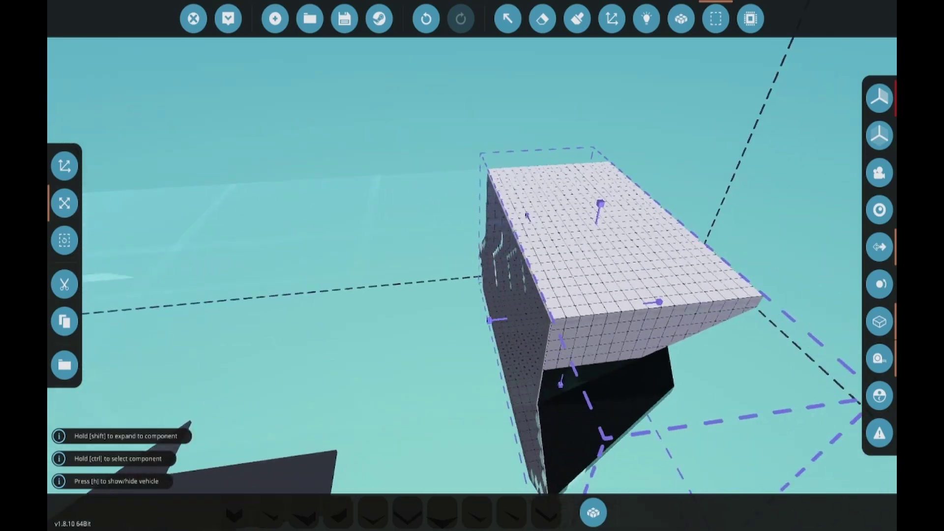
pyautogui.moveTo(547, 346); pyautogui.dragTo(443, 221)
pyautogui.scroll(5, 473, 266)
pyautogui.moveTo(473, 266); pyautogui.dragTo(192, 265)
pyautogui.moveTo(473, 295); pyautogui.dragTo(556, 335)
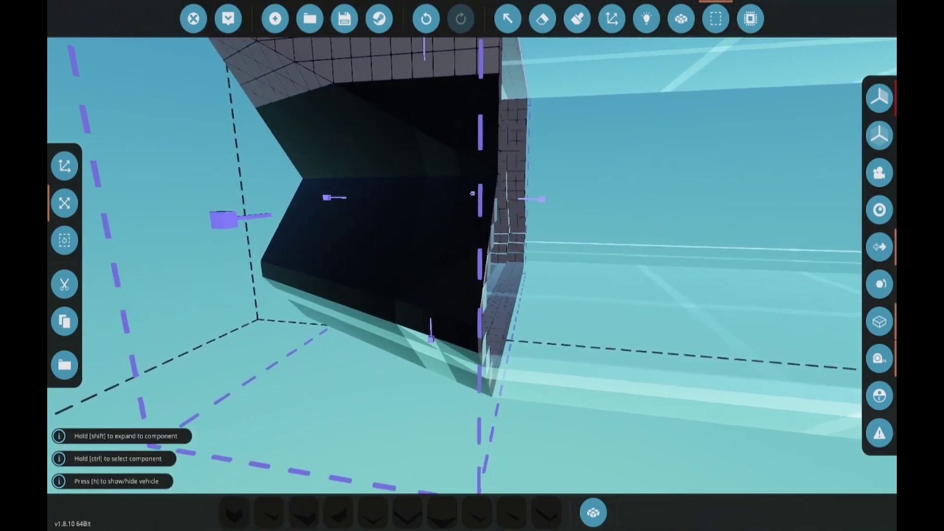
pyautogui.moveTo(234, 228); pyautogui.dragTo(442, 240)
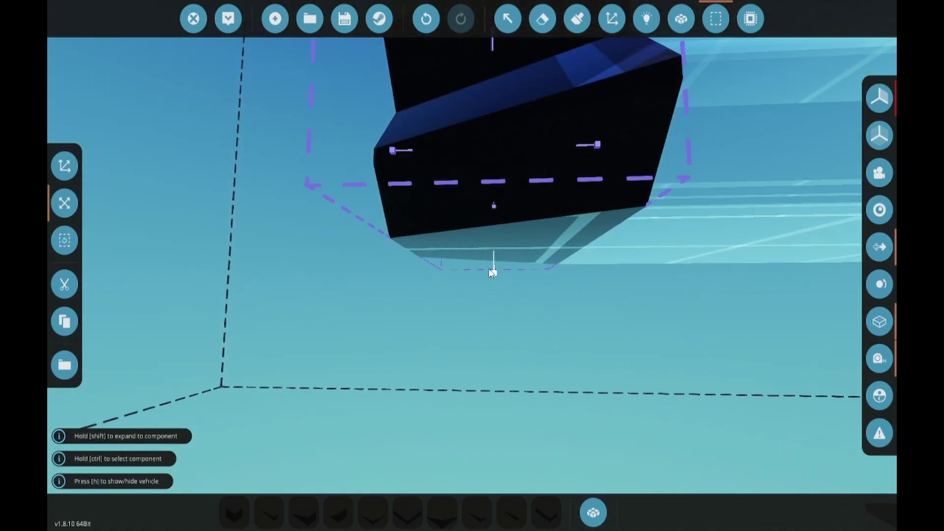
pyautogui.moveTo(495, 274)
pyautogui.mouseDown()
pyautogui.moveTo(406, 236)
pyautogui.moveTo(221, 281)
pyautogui.mouseUp()
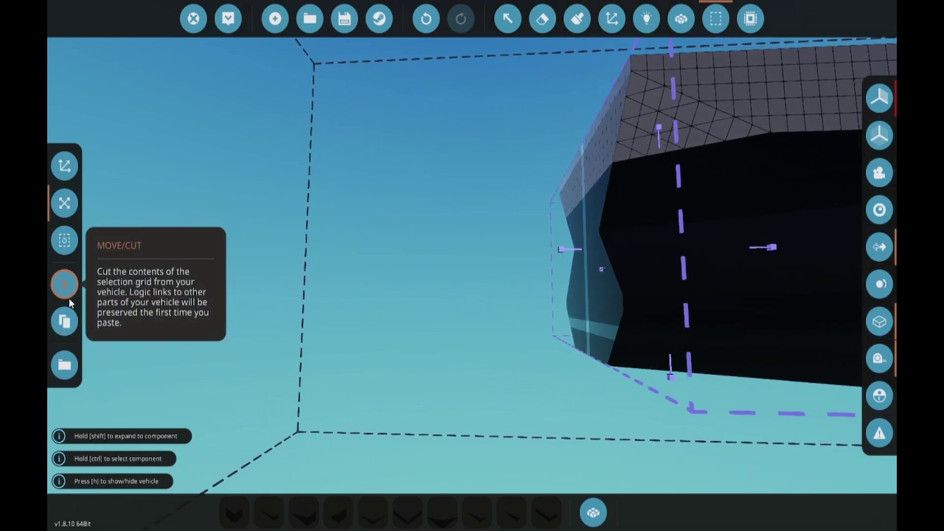
# Step: Cut the bow end section, drag it away from the hull, and clear the selection
pyautogui.click(66, 284)
pyautogui.moveTo(490, 268)
pyautogui.mouseDown()
pyautogui.moveTo(664, 155)
pyautogui.moveTo(368, 227)
pyautogui.moveTo(384, 280)
pyautogui.moveTo(222, 252)
pyautogui.mouseUp()
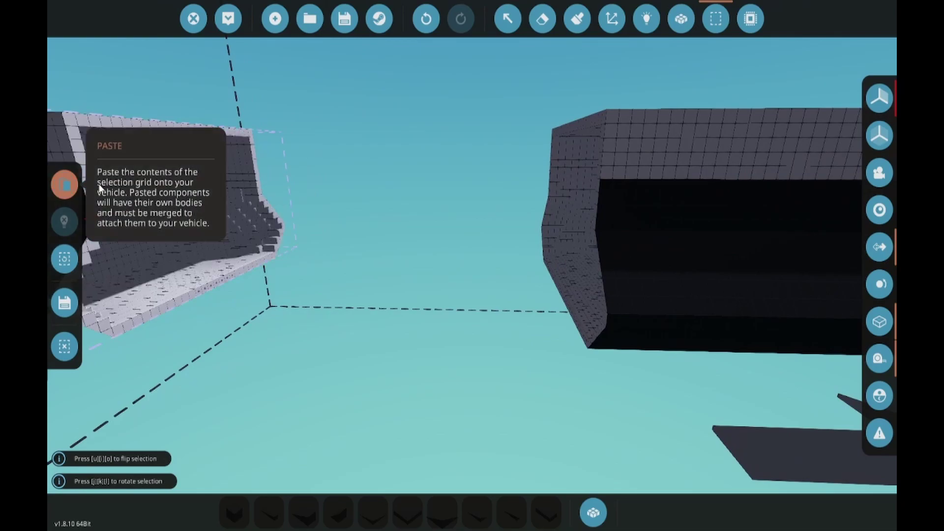
pyautogui.click(68, 346)
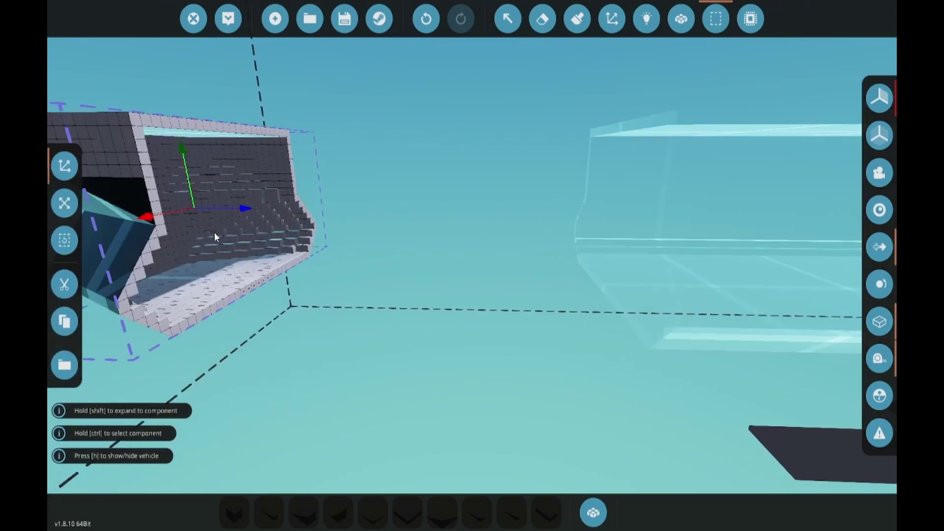
# Step: Cut a hull slice, position it between the two hull pieces, and paste it
pyautogui.moveTo(418, 213); pyautogui.dragTo(555, 214)
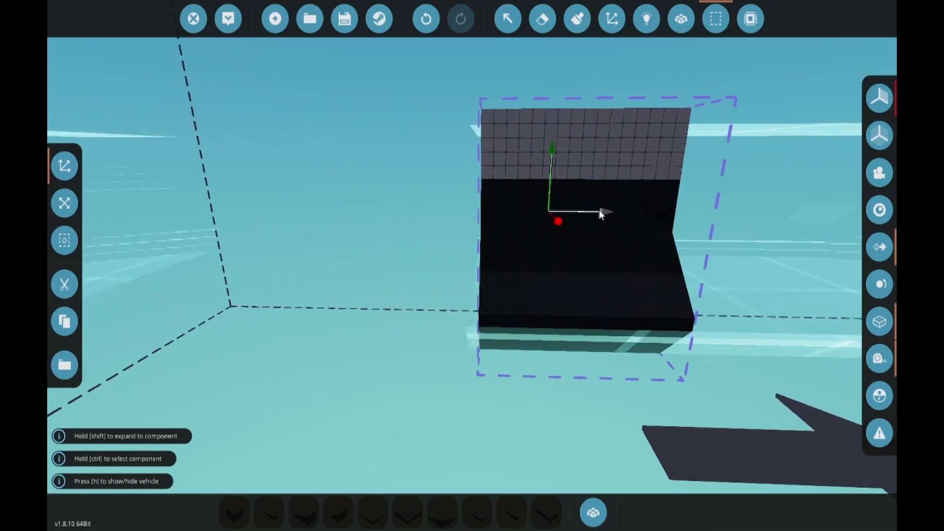
pyautogui.rightClick(588, 213)
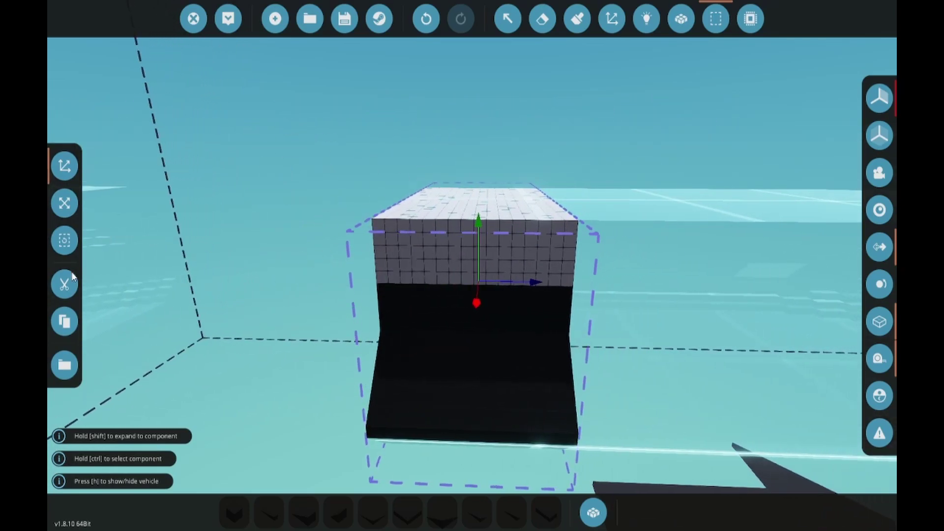
pyautogui.click(65, 284)
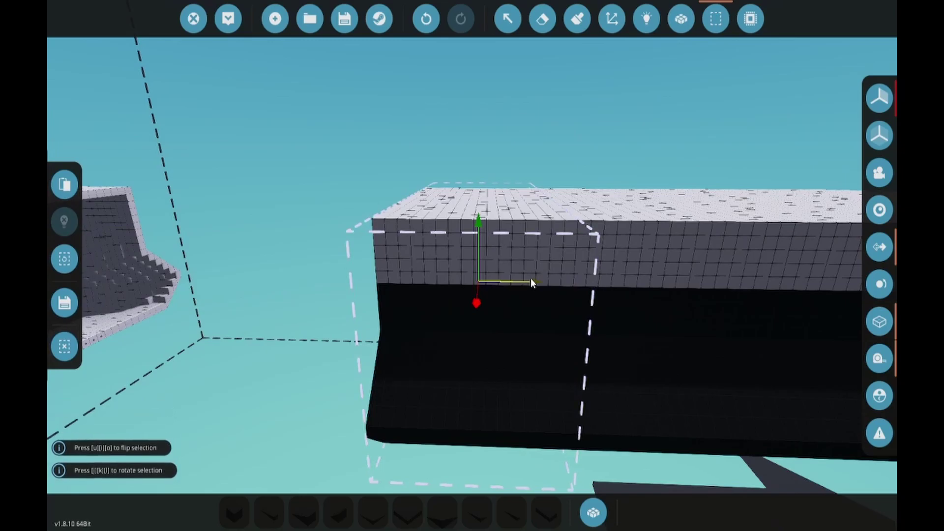
pyautogui.moveTo(453, 295); pyautogui.dragTo(465, 280)
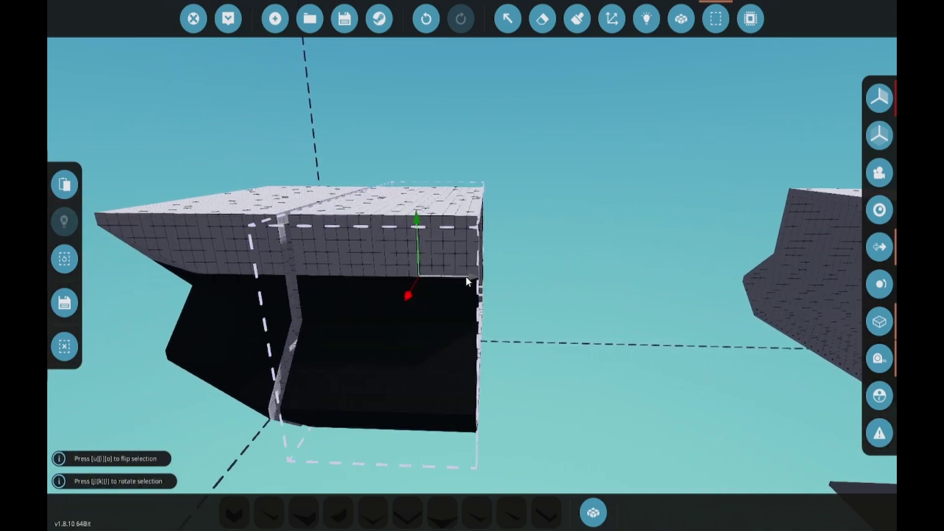
pyautogui.moveTo(464, 279); pyautogui.dragTo(569, 276)
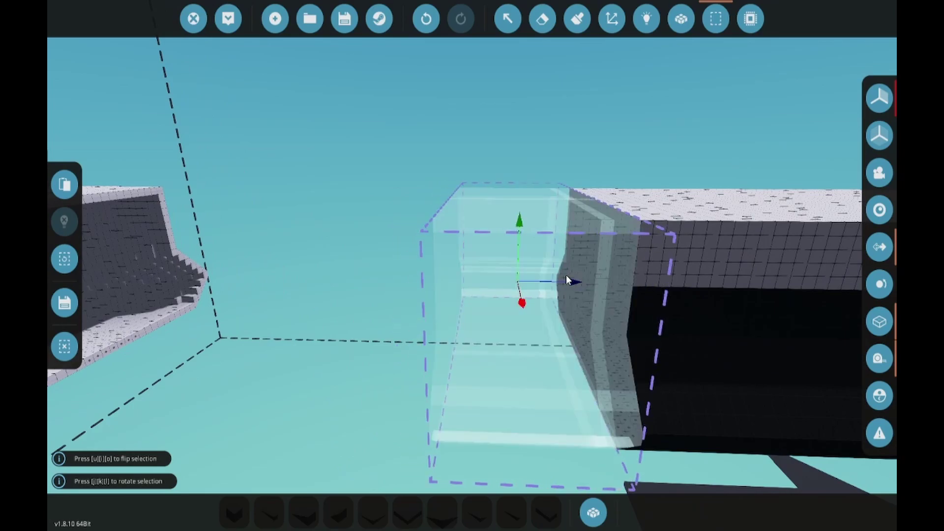
pyautogui.click(66, 186)
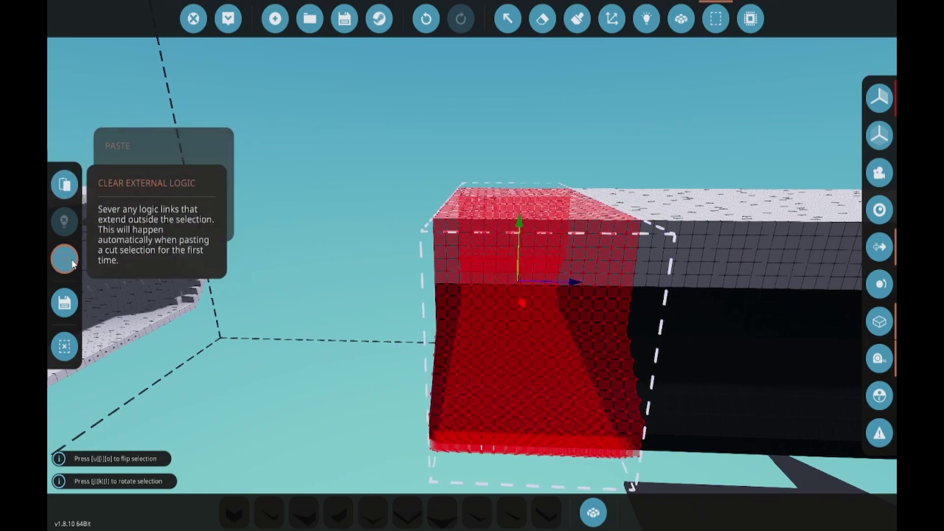
pyautogui.press('Escape')
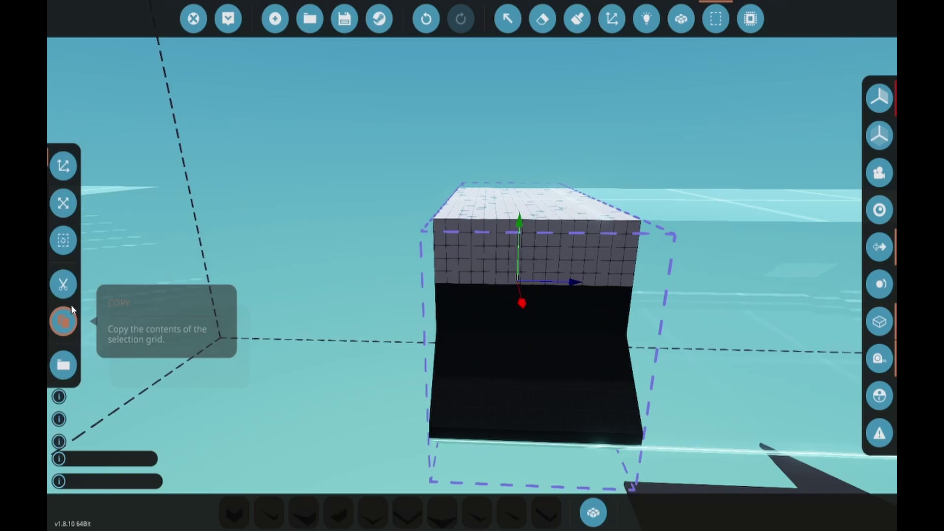
# Step: Paste the slice again onto the hull, discard the preview, and clear the selection
pyautogui.click(71, 305)
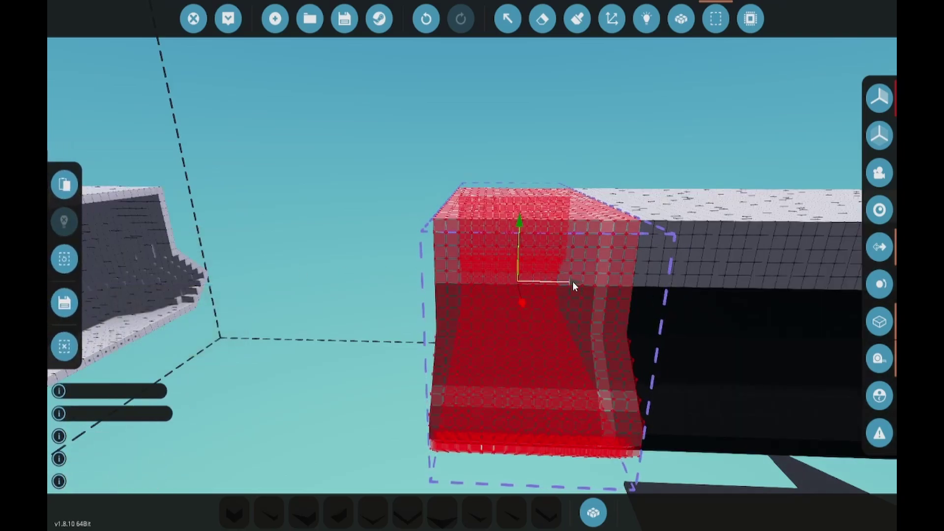
pyautogui.click(573, 281)
pyautogui.click(467, 291)
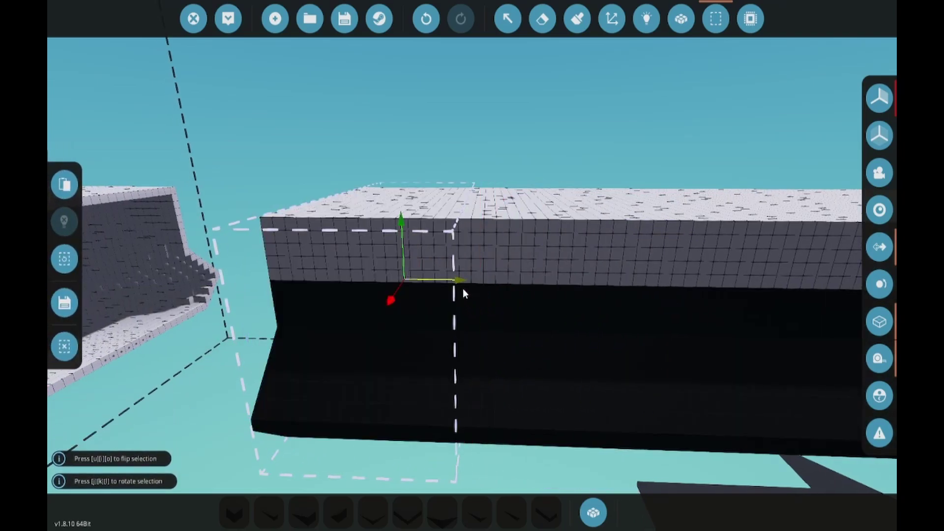
pyautogui.click(69, 342)
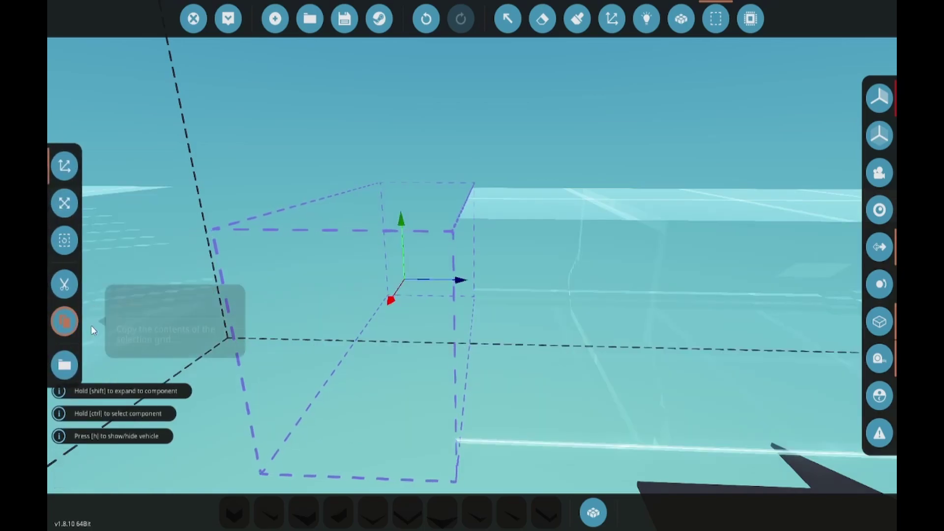
# Step: Move the selection box along the hull and cut that section, sliding it left
pyautogui.moveTo(466, 279); pyautogui.dragTo(584, 278)
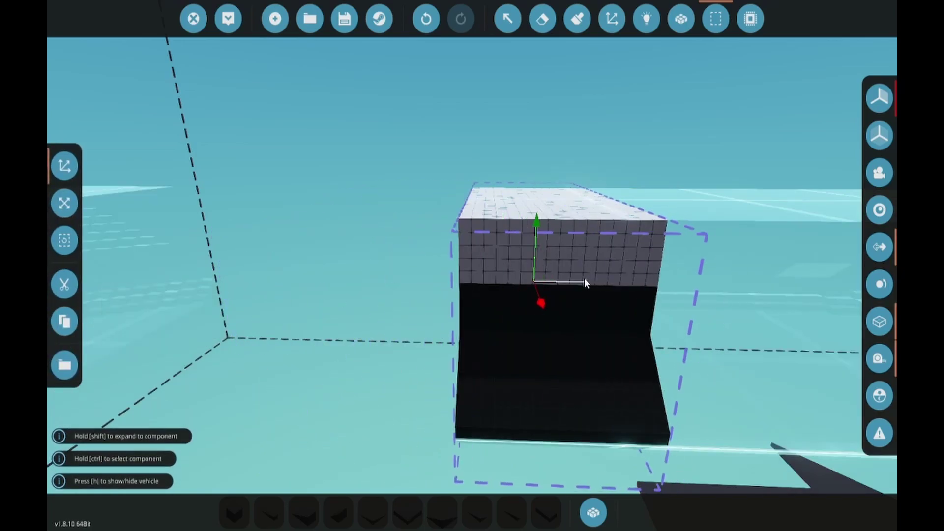
pyautogui.moveTo(445, 275); pyautogui.dragTo(92, 289)
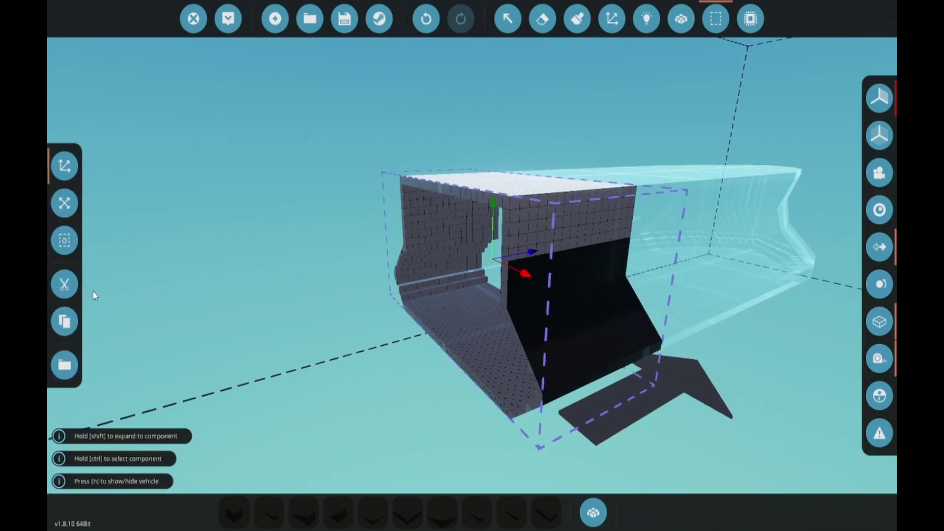
pyautogui.click(66, 319)
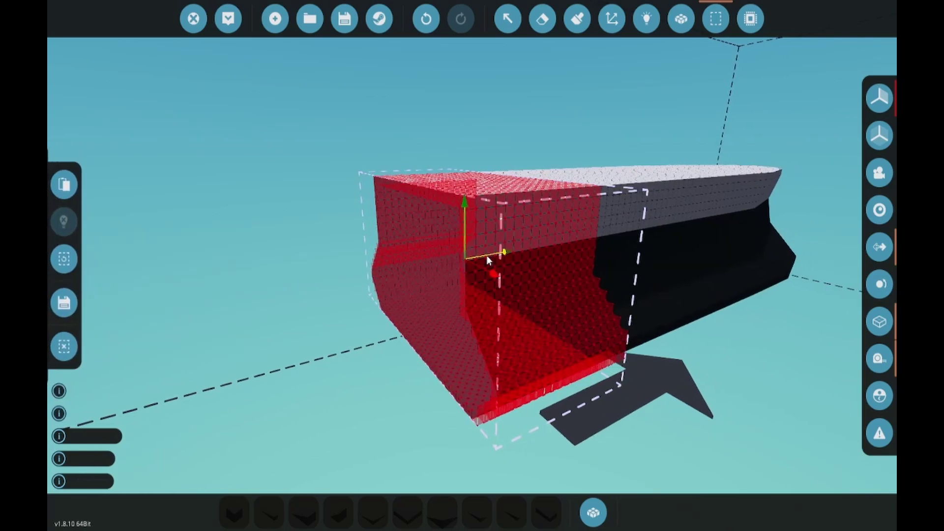
pyautogui.moveTo(504, 255)
pyautogui.mouseDown()
pyautogui.moveTo(404, 279)
pyautogui.moveTo(310, 185)
pyautogui.mouseUp()
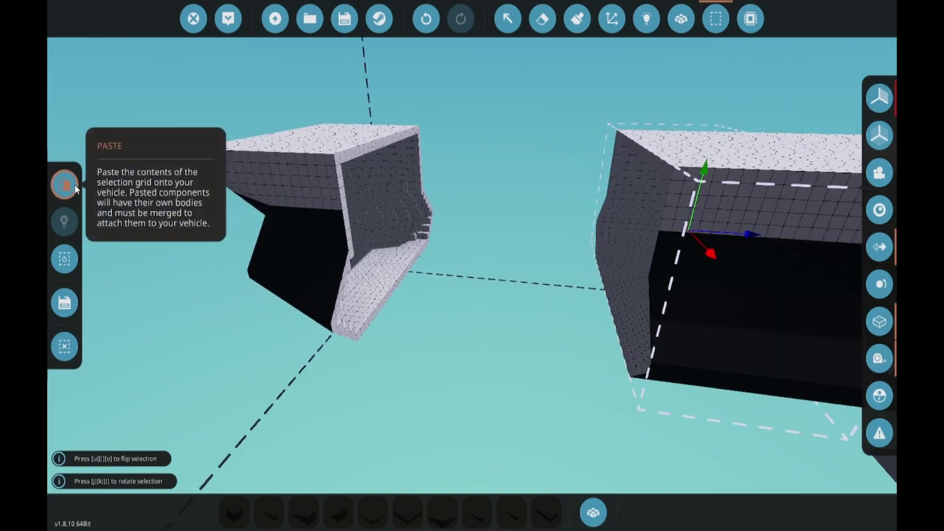
# Step: Paste repeated copies of the section to extend the hull leftward and close the gap
pyautogui.click(64, 185)
pyautogui.moveTo(745, 231); pyautogui.dragTo(607, 233)
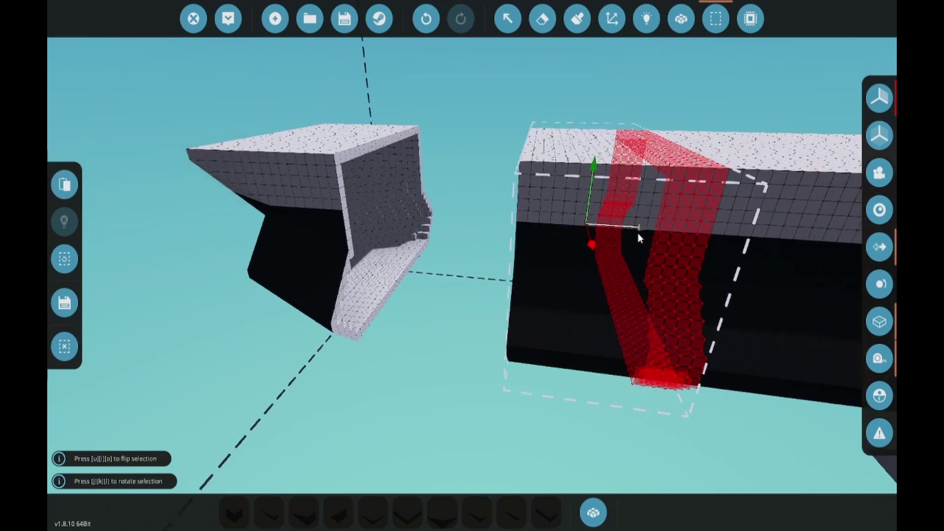
pyautogui.click(65, 184)
pyautogui.moveTo(576, 223); pyautogui.dragTo(509, 222)
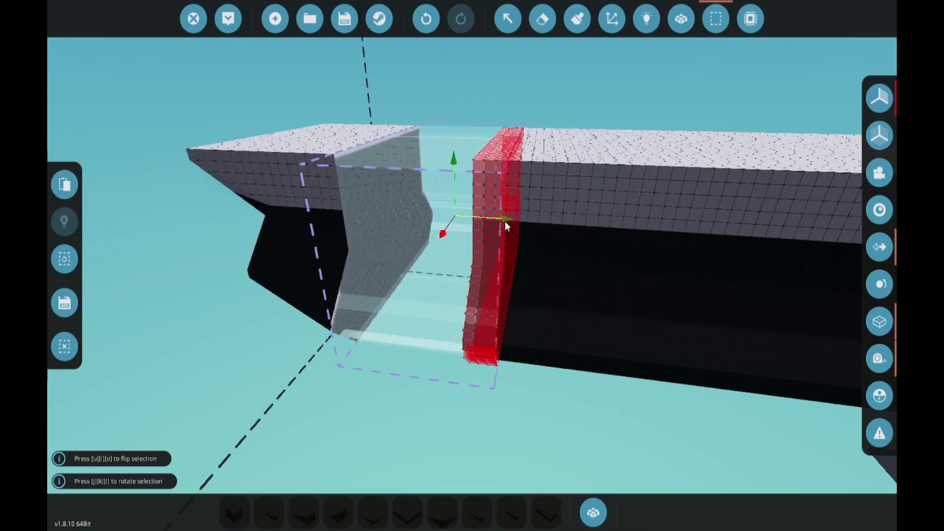
pyautogui.click(65, 185)
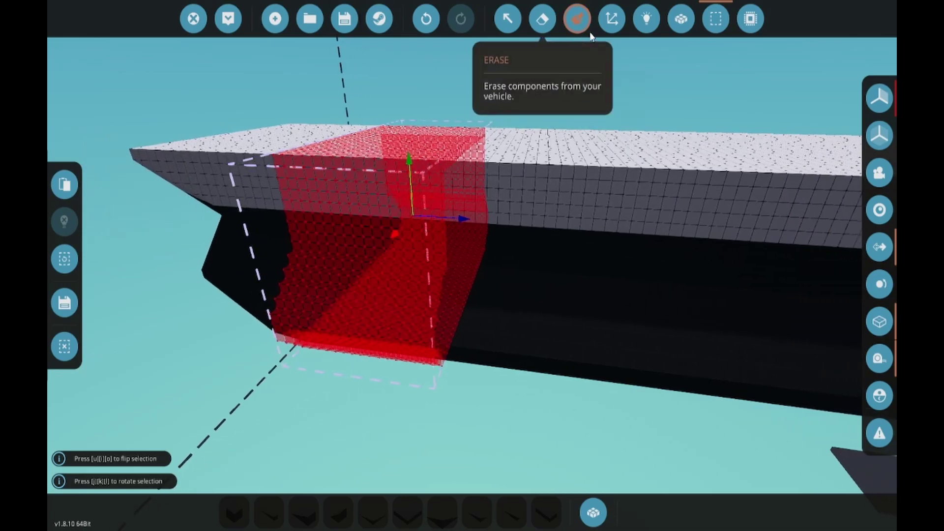
# Step: With Merge, join each separately coloured hull section into one body, one by one
pyautogui.click(681, 18)
pyautogui.press('d')
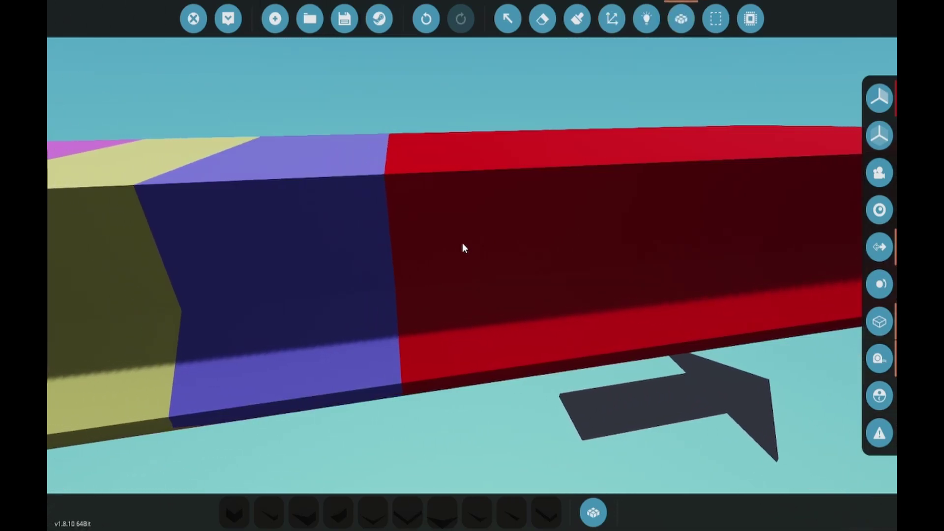
pyautogui.click(463, 243)
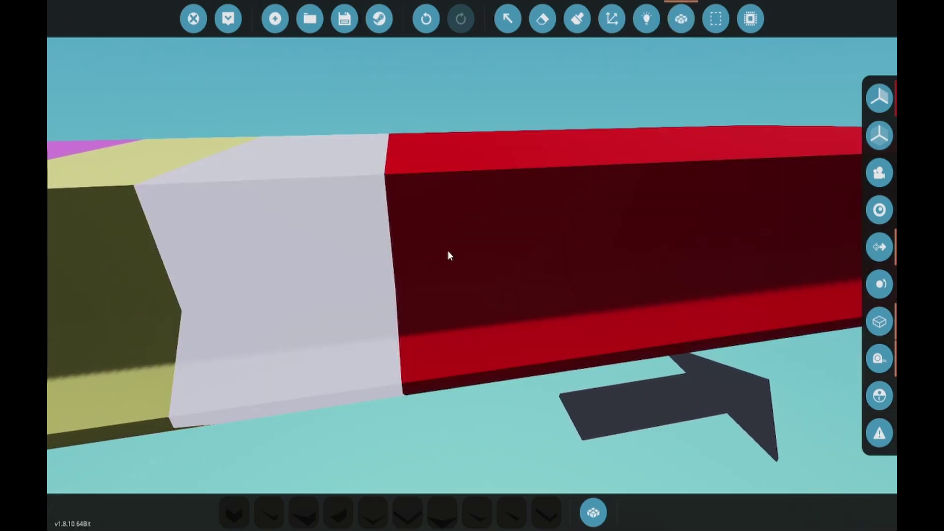
pyautogui.moveTo(149, 271); pyautogui.dragTo(359, 240)
pyautogui.click(360, 239)
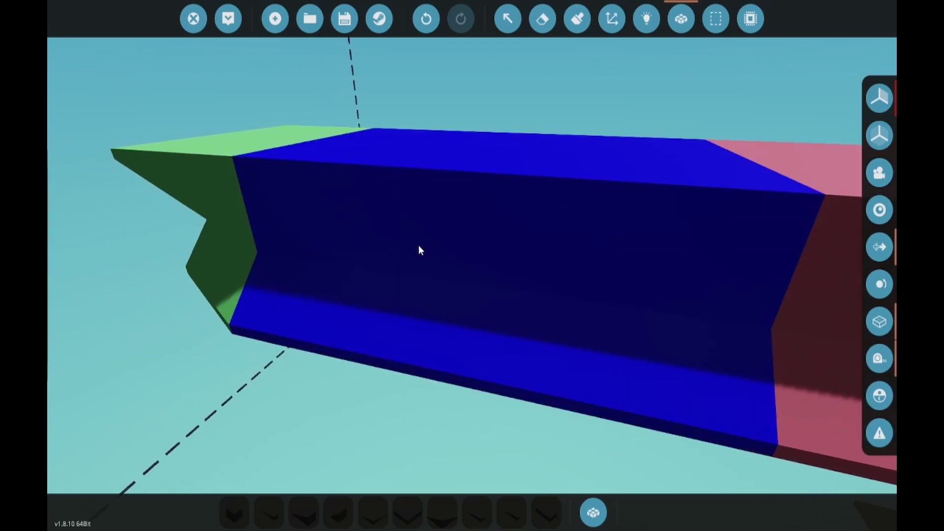
pyautogui.click(208, 231)
pyautogui.scroll(3, 374, 248)
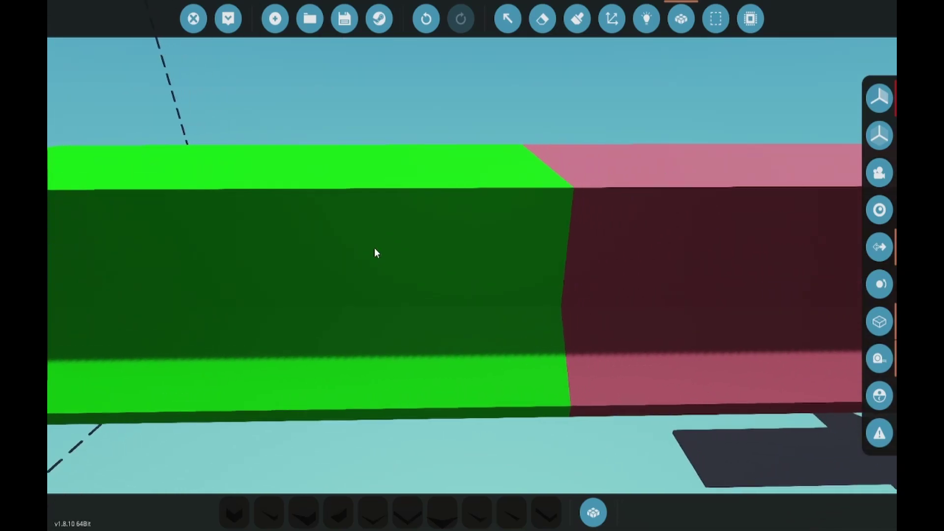
pyautogui.click(374, 247)
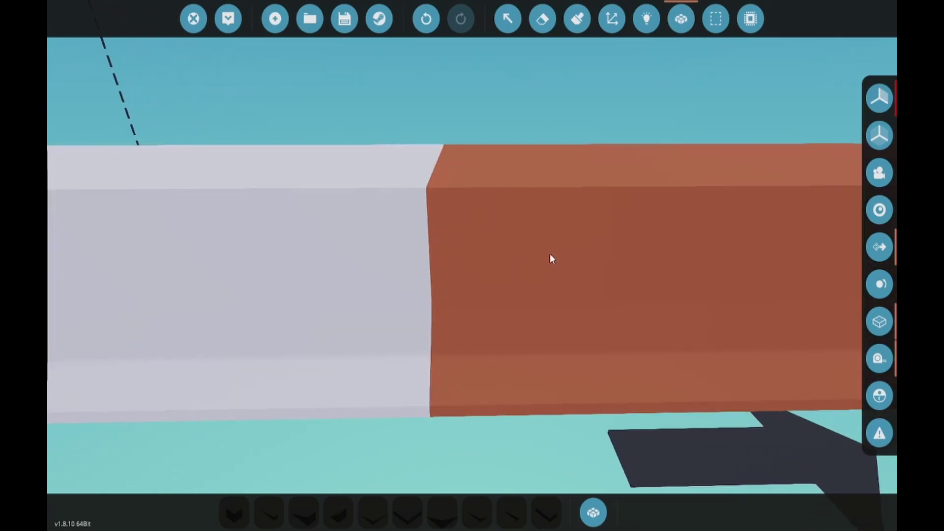
pyautogui.click(550, 254)
pyautogui.scroll(3, 550, 254)
pyautogui.click(508, 18)
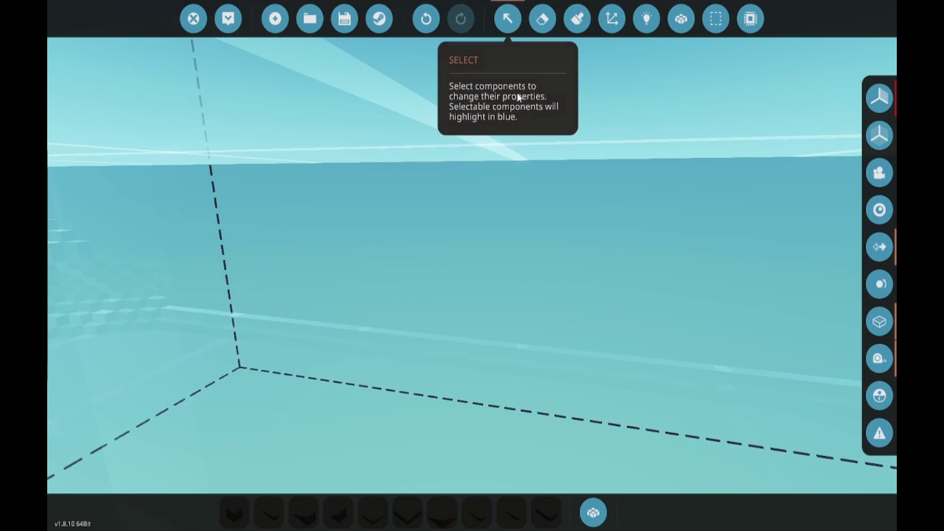
pyautogui.moveTo(517, 221); pyautogui.dragTo(369, 221)
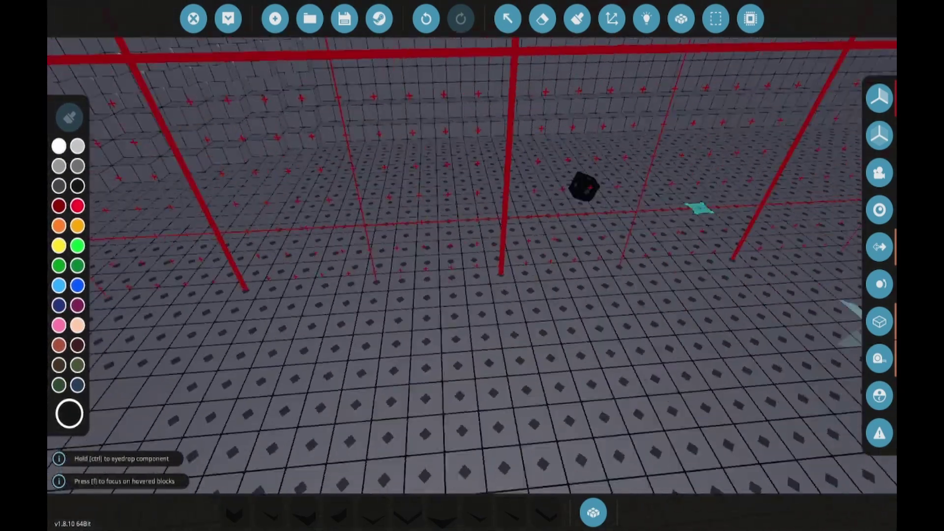
# Step: Inside the hull, mark a rectangle of floor blocks up to the far wall and erase it
pyautogui.moveTo(517, 222); pyautogui.dragTo(369, 185)
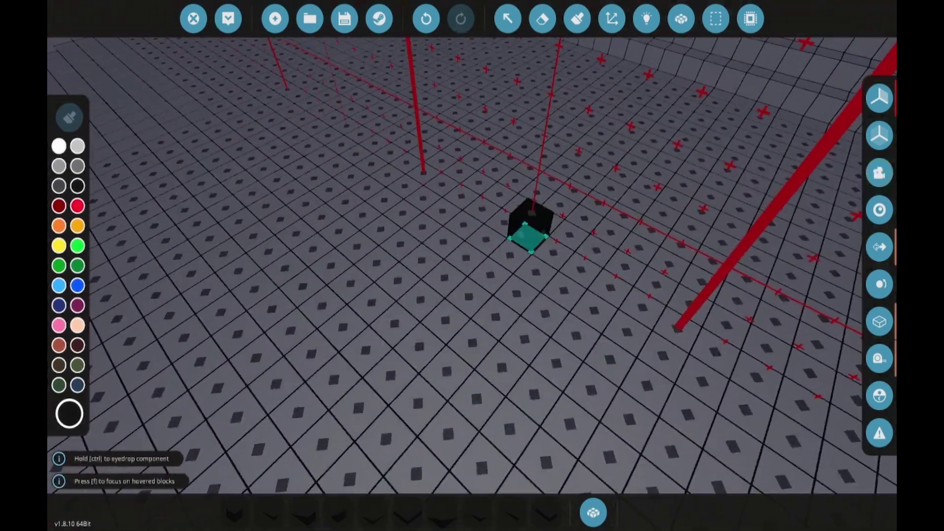
pyautogui.moveTo(517, 222); pyautogui.dragTo(296, 333)
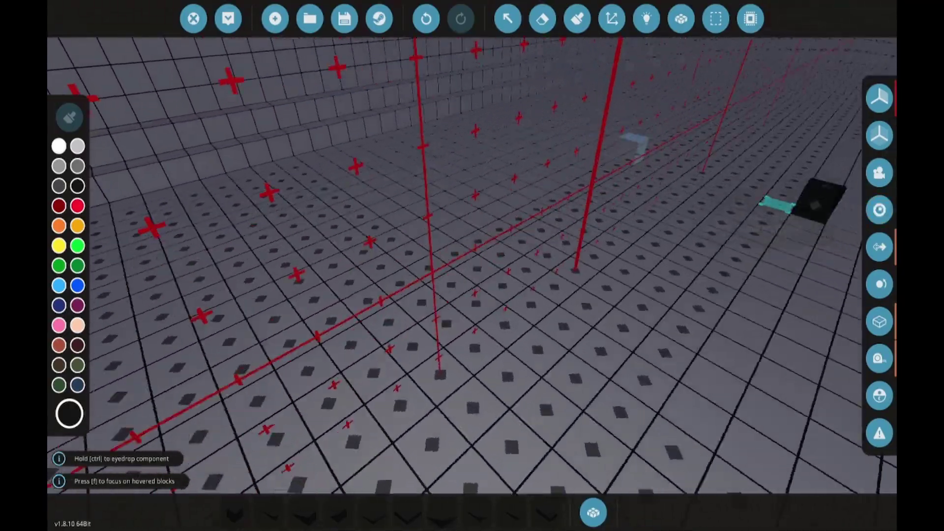
pyautogui.moveTo(473, 265); pyautogui.dragTo(502, 74)
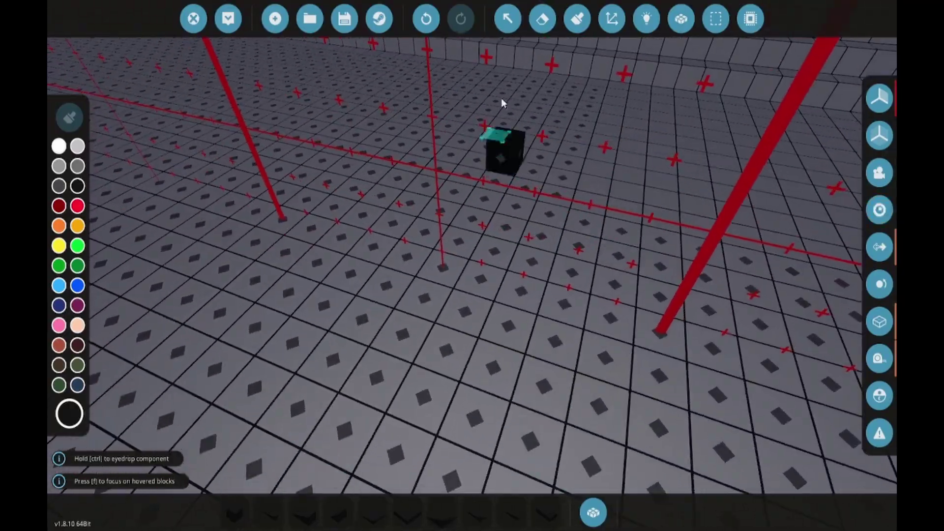
pyautogui.moveTo(544, 118)
pyautogui.mouseDown()
pyautogui.moveTo(496, 235)
pyautogui.moveTo(812, 442)
pyautogui.mouseUp()
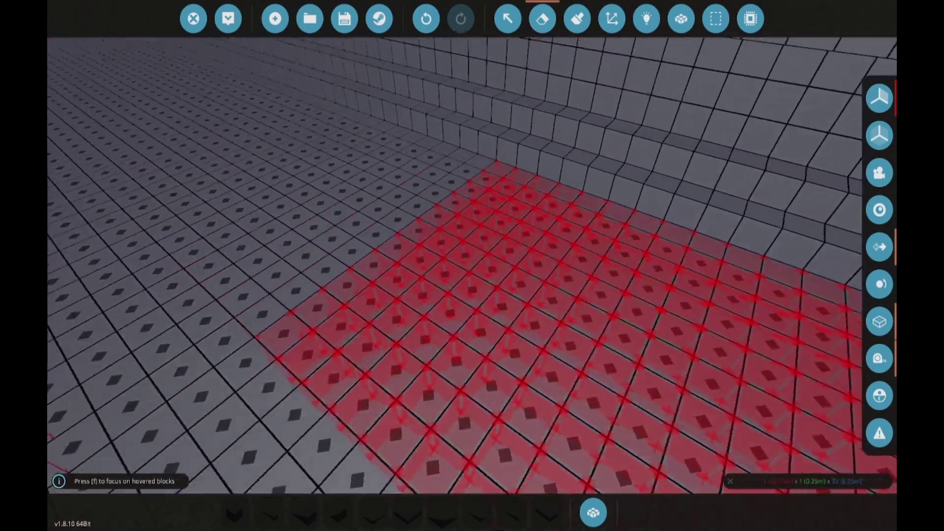
pyautogui.moveTo(576, 244); pyautogui.dragTo(472, 295)
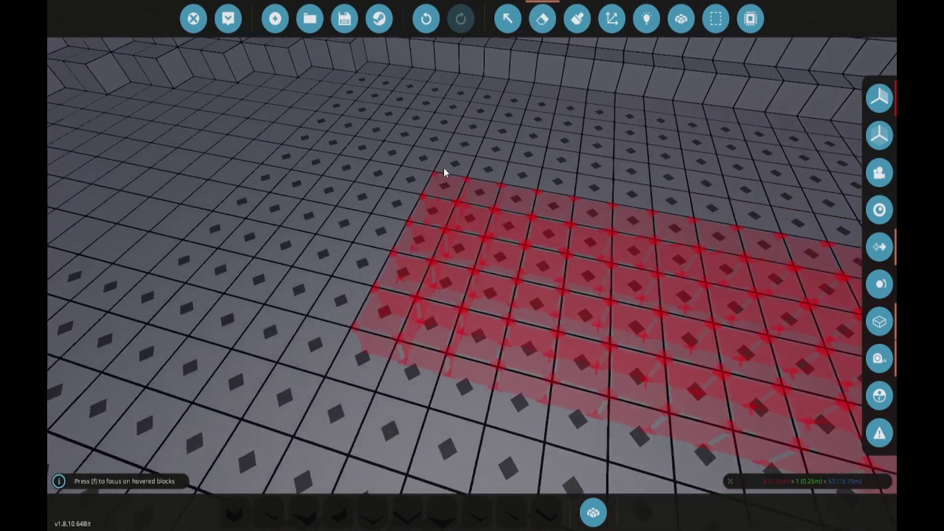
pyautogui.moveTo(444, 168); pyautogui.dragTo(452, 124)
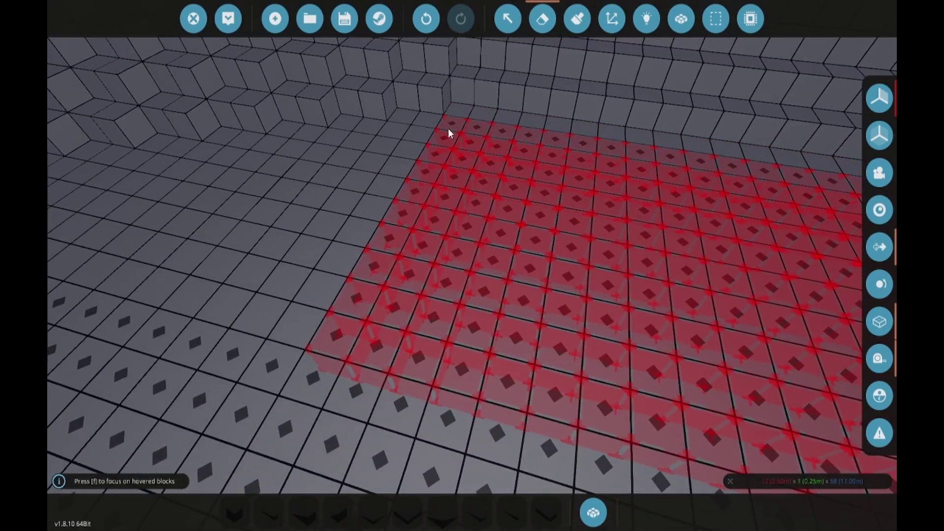
pyautogui.click(449, 129)
# Step: Return to Paint and fly through the hull interior until the outside is visible
pyautogui.click(577, 19)
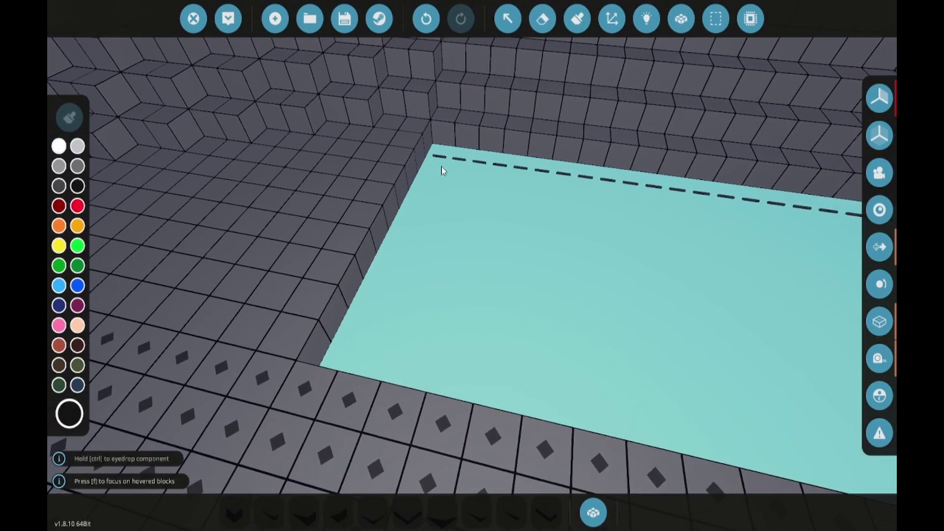
pyautogui.scroll(5, 440, 141)
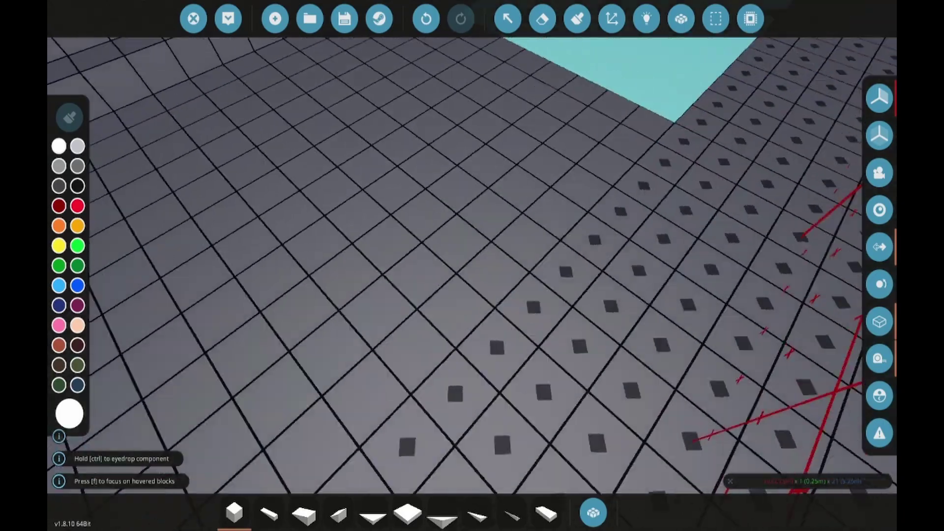
pyautogui.moveTo(441, 141)
pyautogui.mouseDown()
pyautogui.moveTo(545, 160)
pyautogui.moveTo(606, 186)
pyautogui.moveTo(476, 310)
pyautogui.mouseUp()
pyautogui.scroll(5, 590, 173)
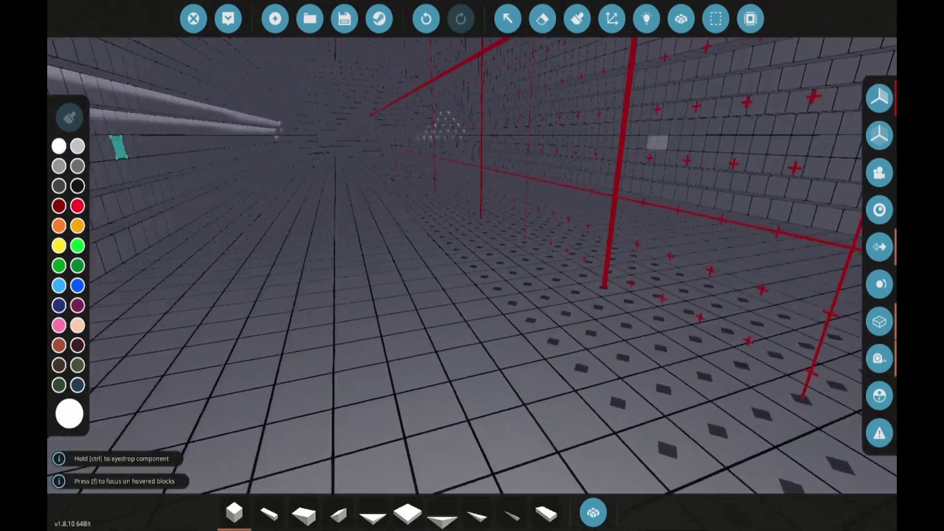
pyautogui.moveTo(472, 265)
pyautogui.mouseDown()
pyautogui.moveTo(517, 221)
pyautogui.moveTo(473, 310)
pyautogui.mouseUp()
pyautogui.moveTo(473, 266)
pyautogui.mouseDown()
pyautogui.moveTo(369, 221)
pyautogui.moveTo(472, 310)
pyautogui.mouseUp()
pyautogui.moveTo(473, 265)
pyautogui.mouseDown()
pyautogui.moveTo(370, 222)
pyautogui.moveTo(517, 295)
pyautogui.mouseUp()
pyautogui.moveTo(472, 265)
pyautogui.mouseDown()
pyautogui.moveTo(369, 221)
pyautogui.moveTo(517, 295)
pyautogui.mouseUp()
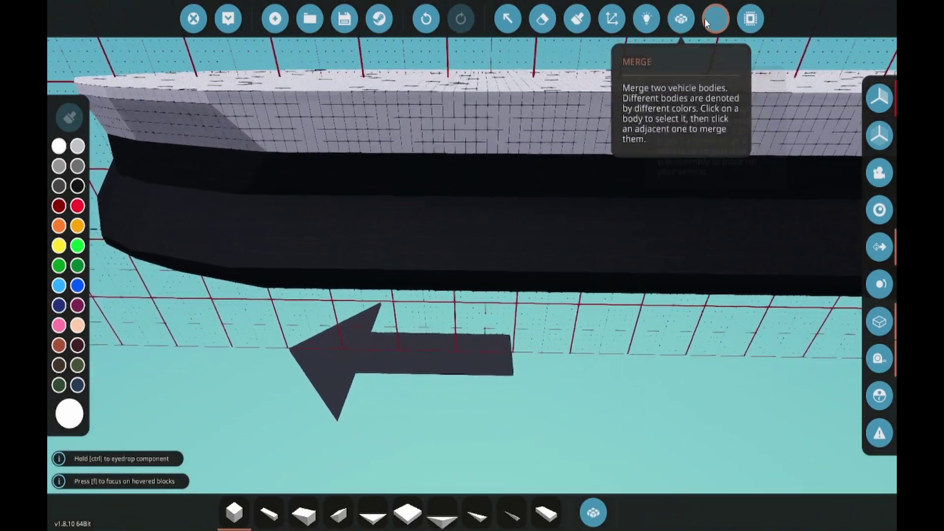
# Step: With the Selection Grid, paste and place a trial copy of the section, then undo it
pyautogui.click(717, 19)
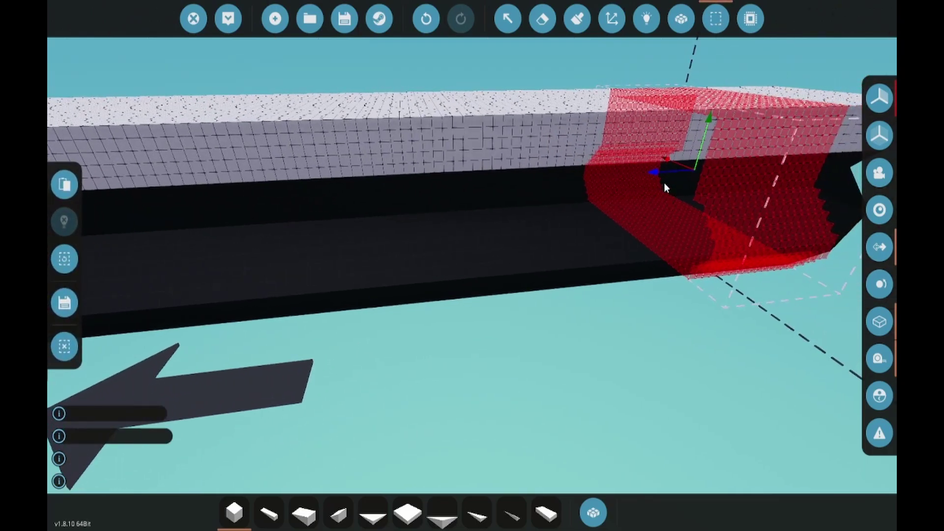
pyautogui.moveTo(638, 177)
pyautogui.mouseDown()
pyautogui.moveTo(372, 229)
pyautogui.moveTo(496, 188)
pyautogui.mouseUp()
pyautogui.scroll(4, 373, 229)
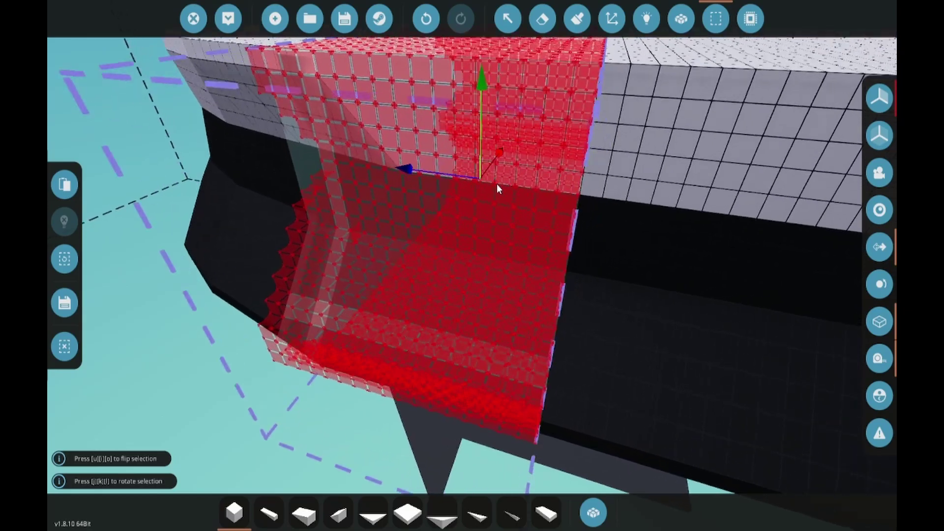
pyautogui.scroll(3, 497, 188)
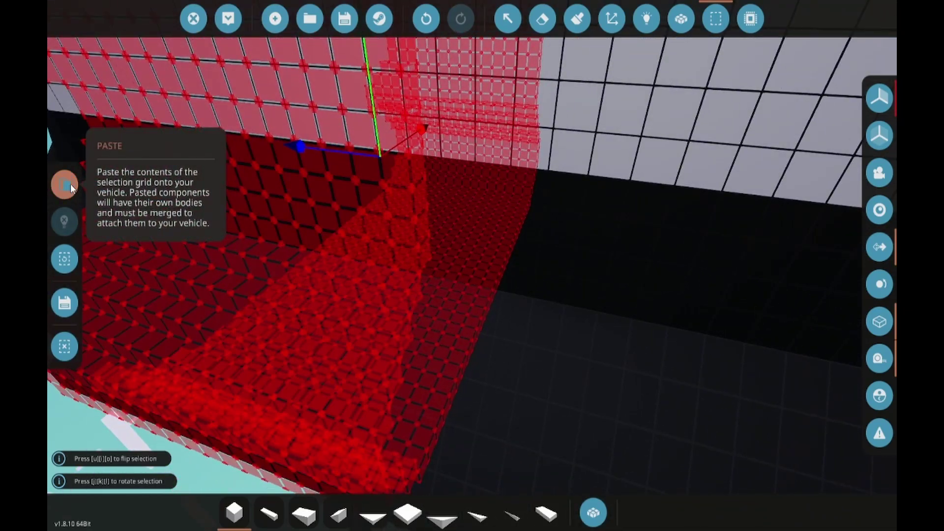
pyautogui.click(71, 184)
pyautogui.scroll(-4, 569, 181)
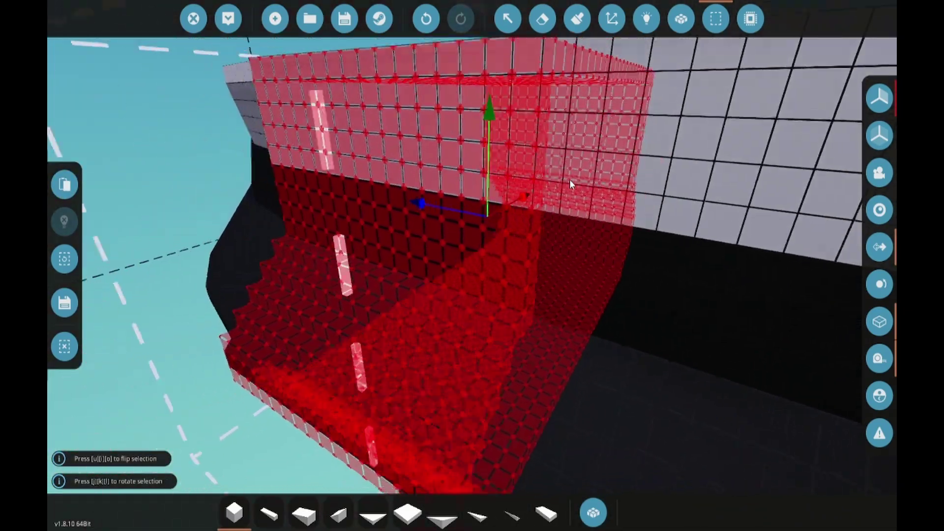
pyautogui.scroll(-4, 570, 179)
pyautogui.moveTo(516, 177); pyautogui.dragTo(333, 155)
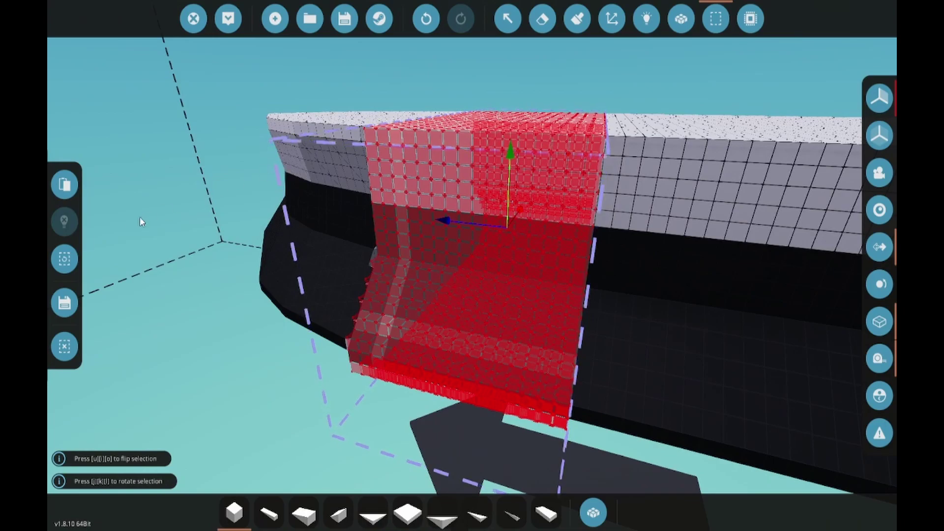
pyautogui.click(139, 217)
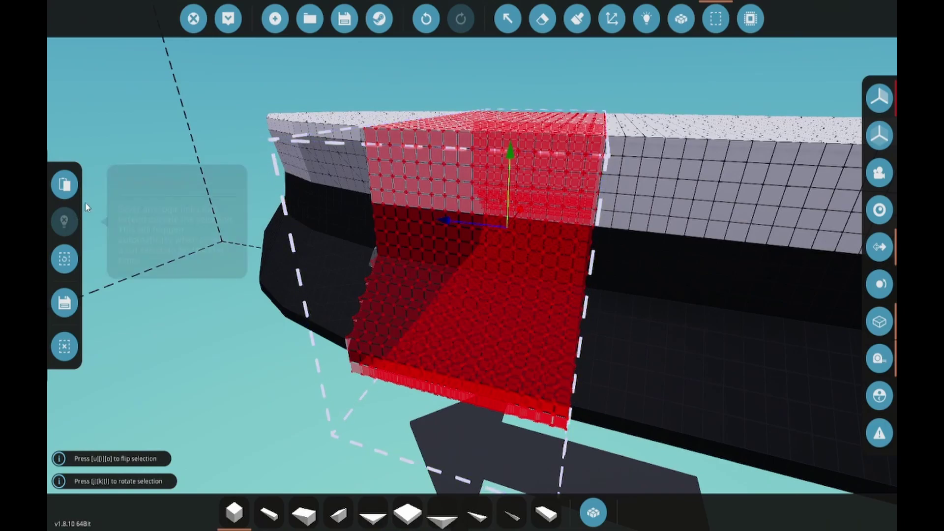
pyautogui.click(427, 20)
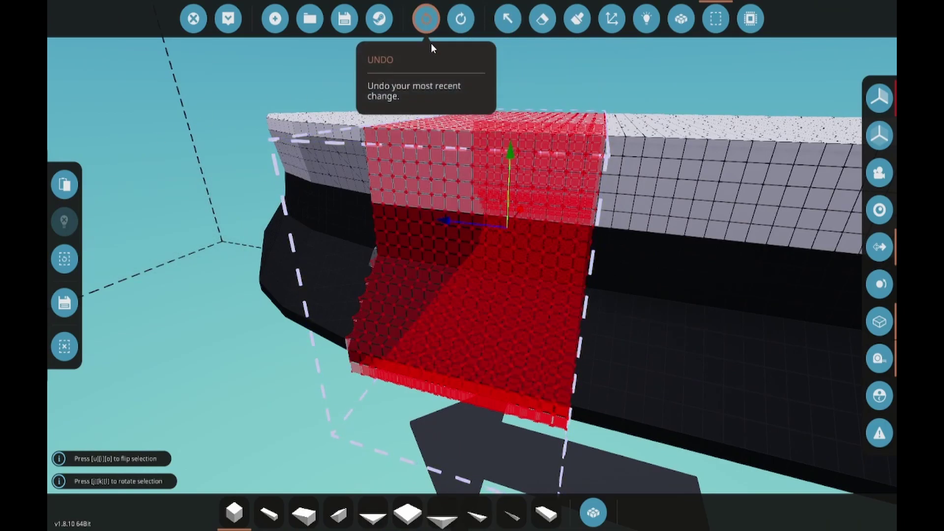
# Step: Move the marked section away from the bow, undo it, and shift the grid to the bow's middle
pyautogui.rightClick(401, 207)
pyautogui.moveTo(374, 237); pyautogui.dragTo(591, 245)
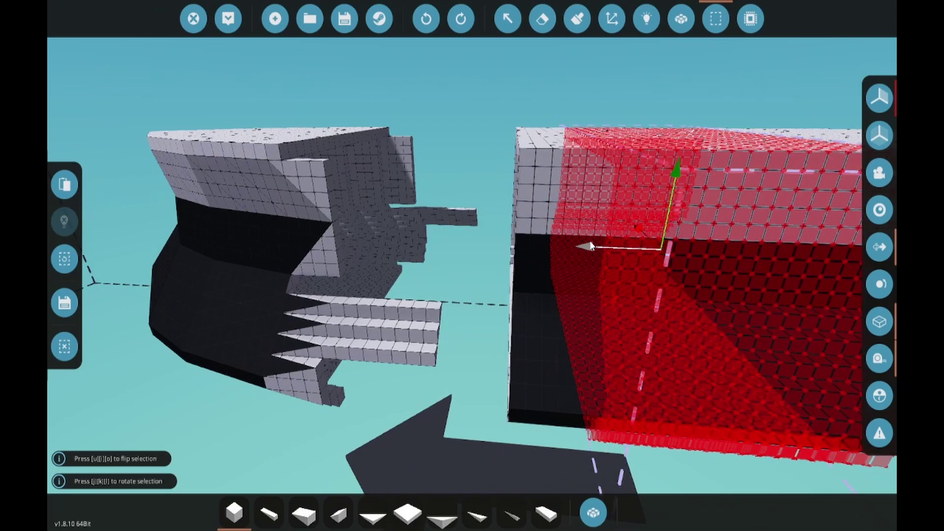
pyautogui.click(426, 20)
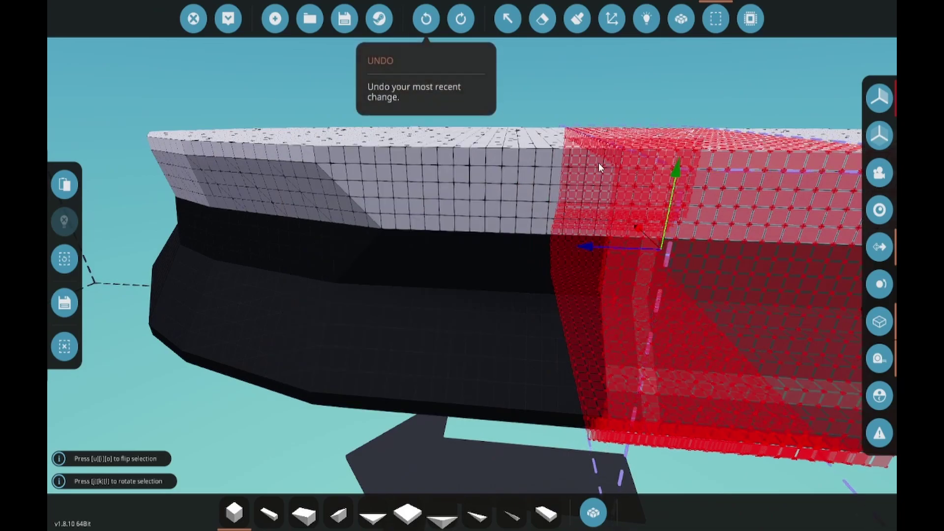
pyautogui.moveTo(601, 243); pyautogui.dragTo(399, 248)
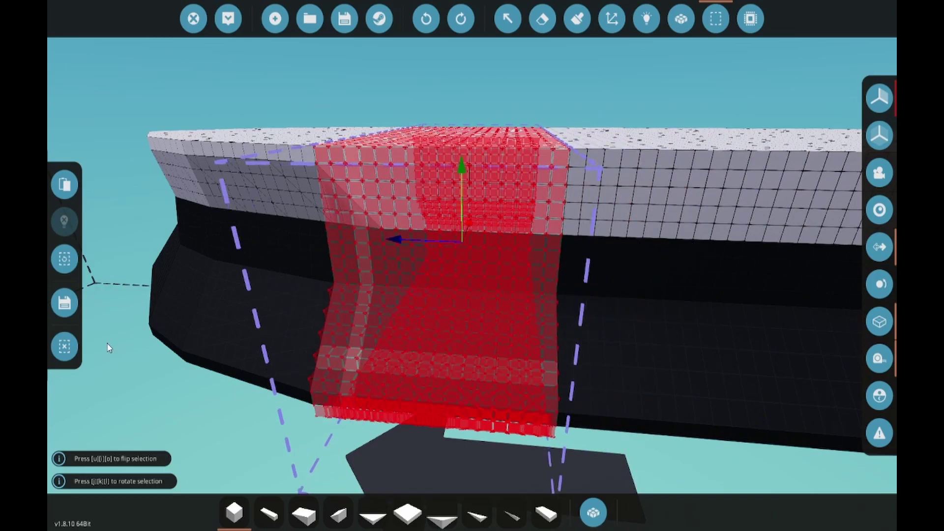
pyautogui.click(66, 346)
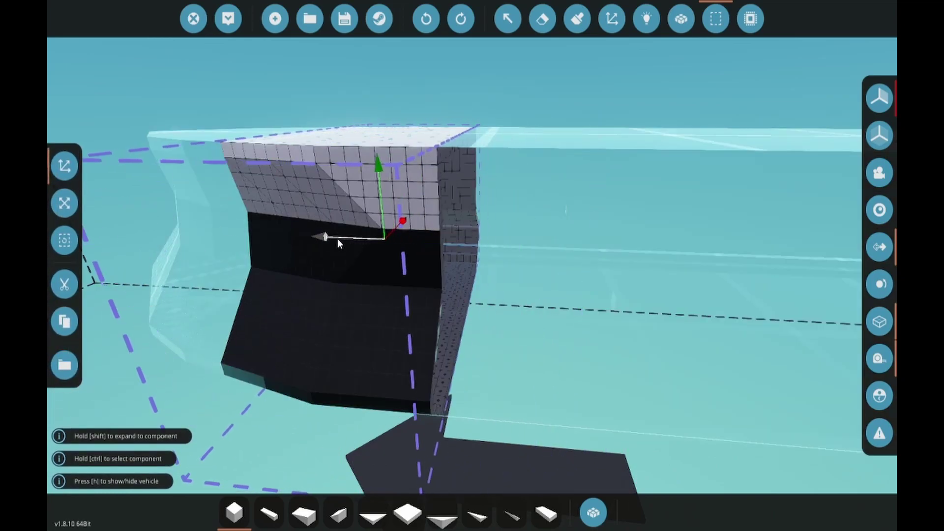
pyautogui.moveTo(338, 239); pyautogui.dragTo(303, 239)
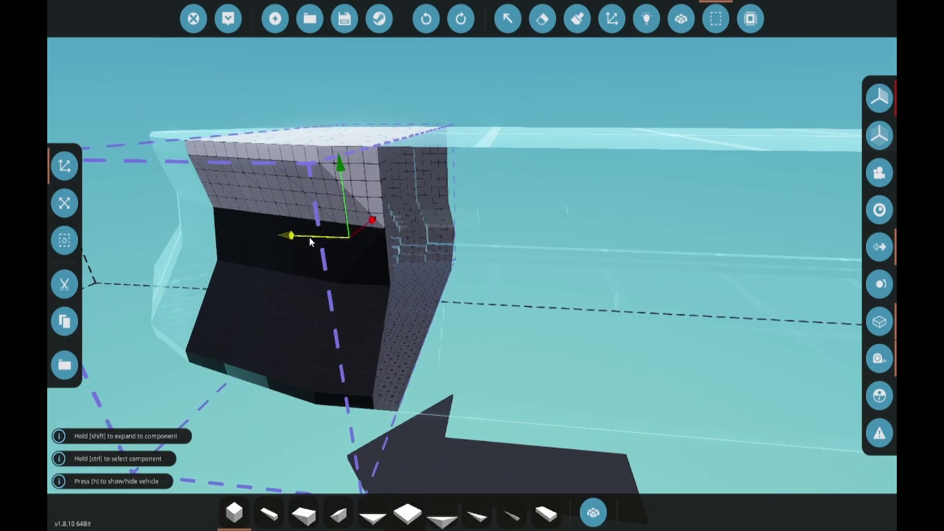
pyautogui.rightClick(309, 237)
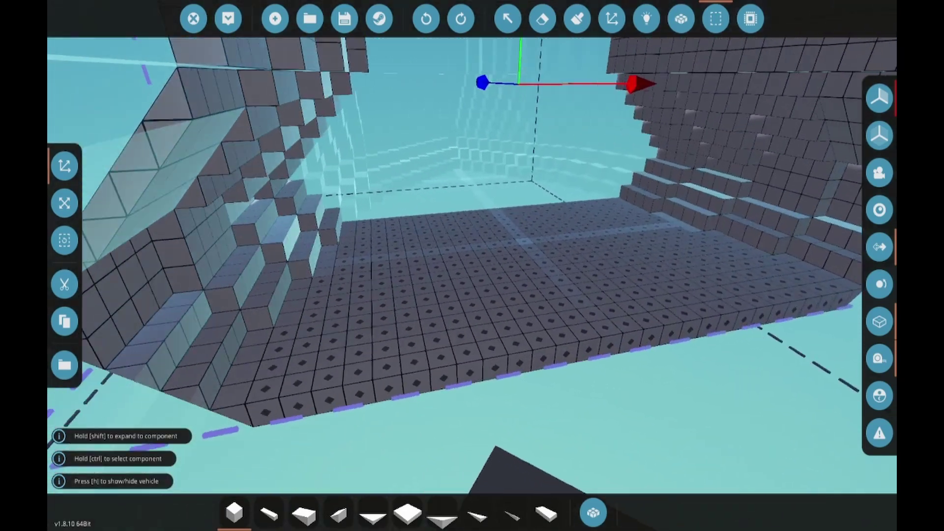
pyautogui.moveTo(472, 265); pyautogui.dragTo(552, 181)
pyautogui.scroll(1, 494, 148)
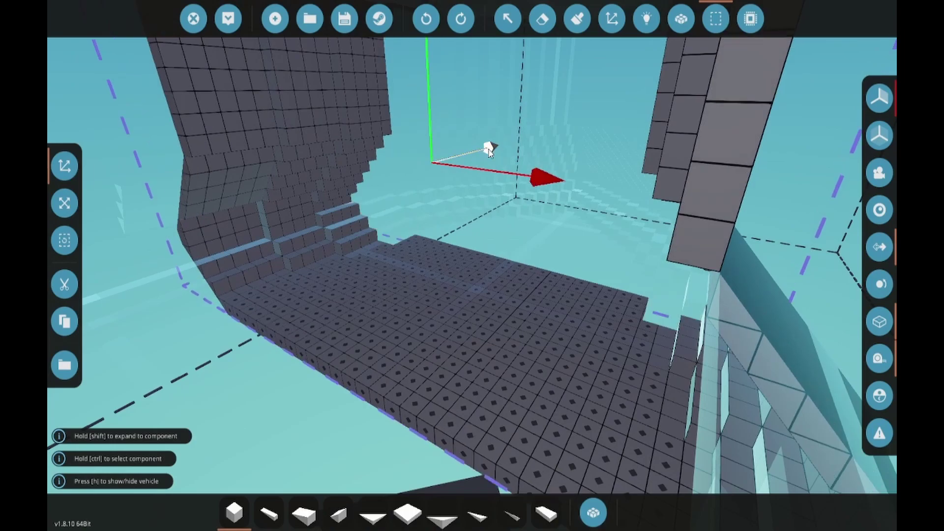
pyautogui.scroll(1, 488, 155)
pyautogui.scroll(1, 483, 158)
pyautogui.scroll(1, 479, 161)
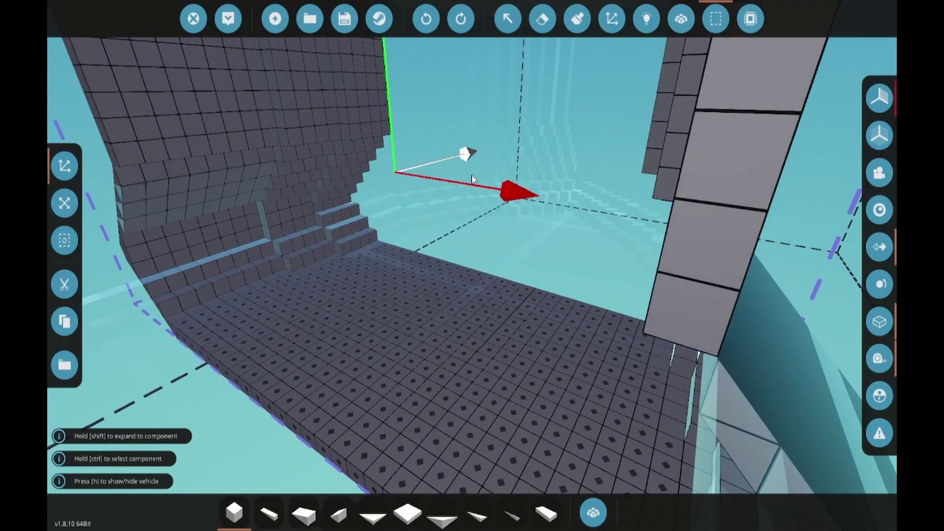
pyautogui.scroll(1, 471, 176)
pyautogui.scroll(1, 471, 180)
pyautogui.scroll(-1, 466, 201)
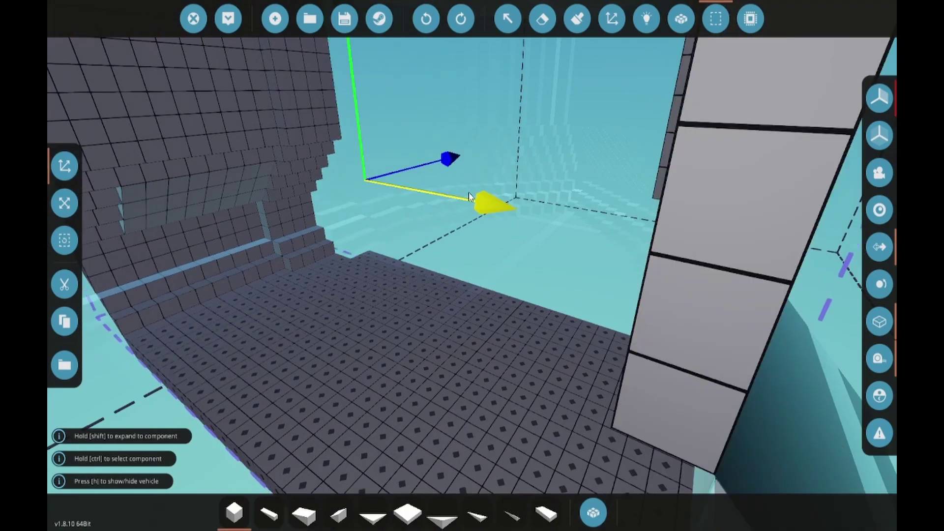
pyautogui.moveTo(470, 197)
pyautogui.mouseDown()
pyautogui.moveTo(517, 148)
pyautogui.moveTo(83, 154)
pyautogui.moveTo(65, 231)
pyautogui.mouseUp()
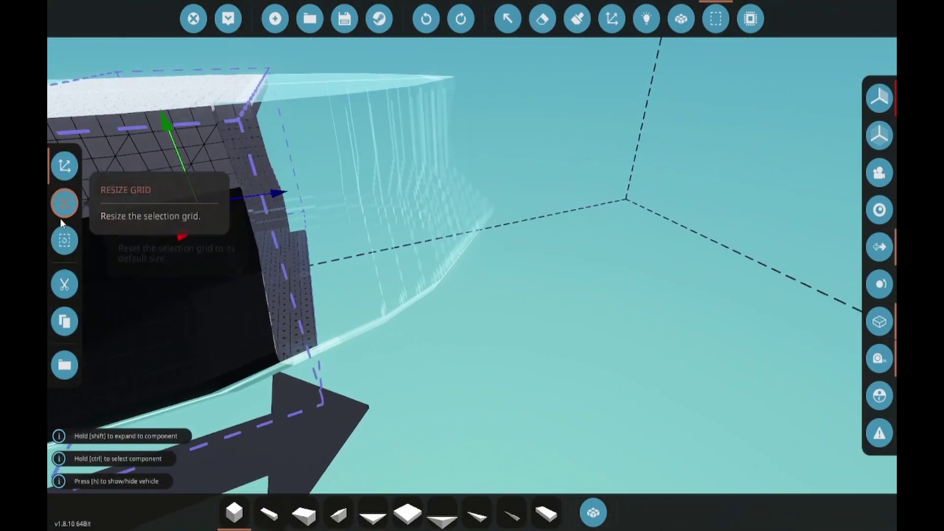
# Step: Resize the grid around the bow, cut the bow section, and move it away from the hull
pyautogui.click(63, 203)
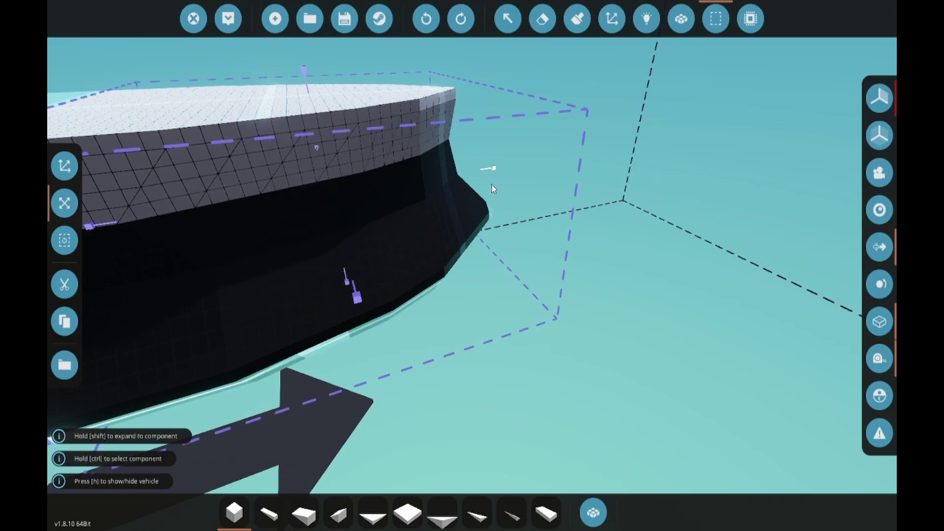
pyautogui.moveTo(498, 184); pyautogui.dragTo(473, 266)
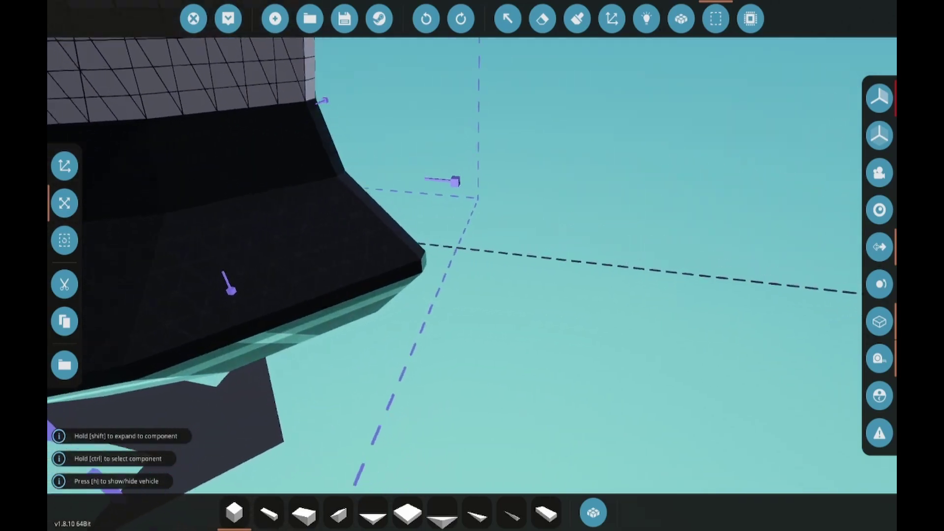
pyautogui.scroll(-2, 473, 266)
pyautogui.scroll(-3, 473, 222)
pyautogui.moveTo(370, 222)
pyautogui.mouseDown()
pyautogui.moveTo(517, 280)
pyautogui.moveTo(548, 204)
pyautogui.mouseUp()
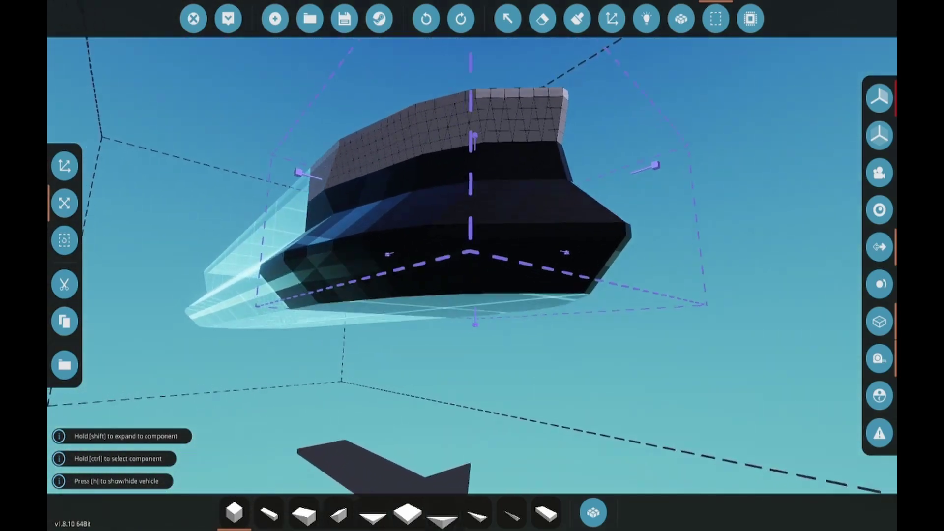
pyautogui.scroll(3, 549, 204)
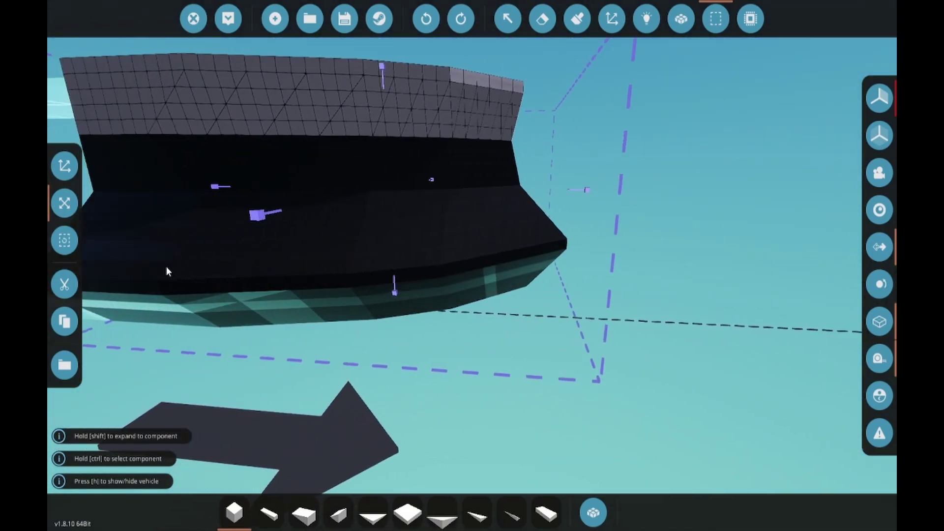
pyautogui.click(65, 284)
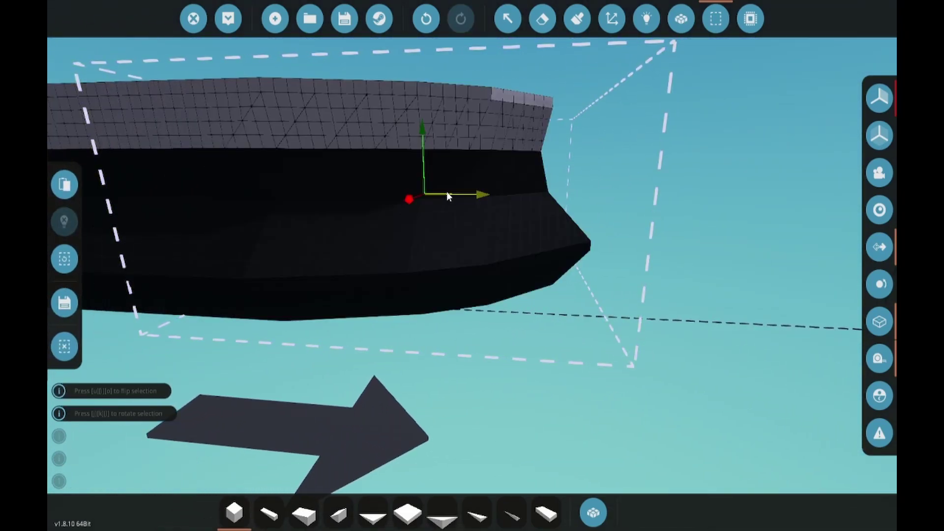
pyautogui.moveTo(470, 200)
pyautogui.mouseDown()
pyautogui.moveTo(623, 229)
pyautogui.moveTo(555, 256)
pyautogui.mouseUp()
pyautogui.scroll(-3, 622, 236)
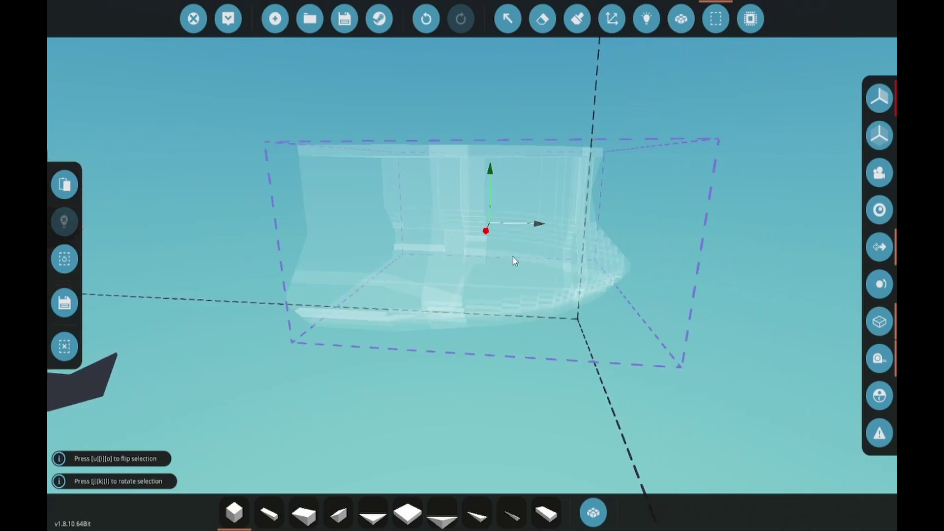
# Step: Paste a copy of the bow section and slide it along the hull's length
pyautogui.press('a')
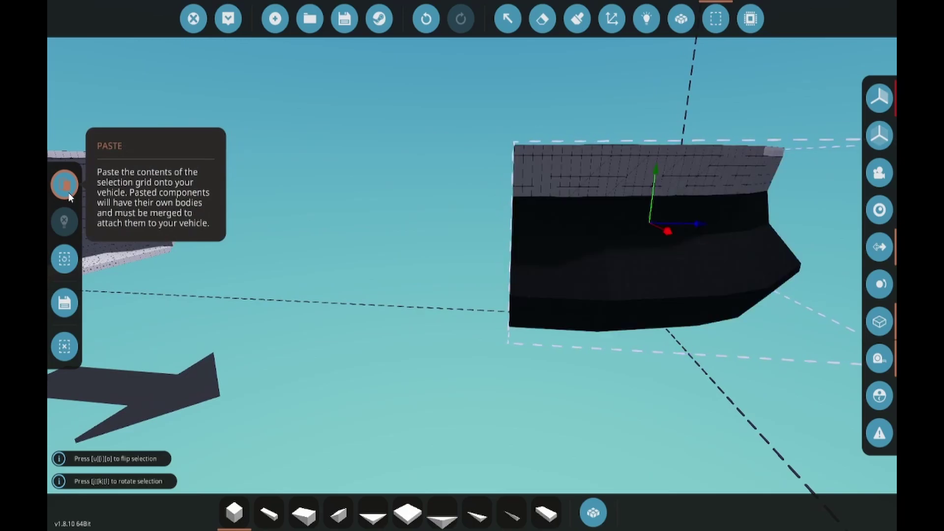
pyautogui.click(68, 193)
pyautogui.click(726, 223)
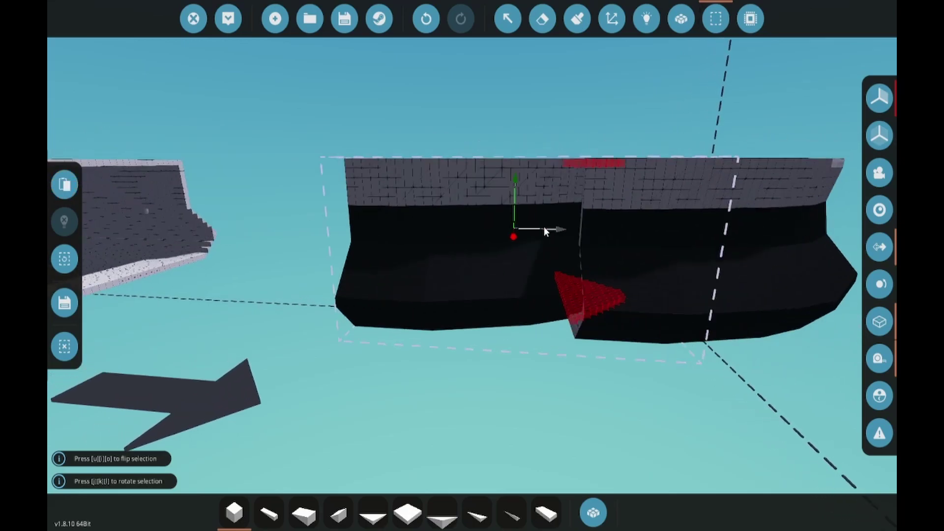
pyautogui.moveTo(543, 229); pyautogui.dragTo(442, 263)
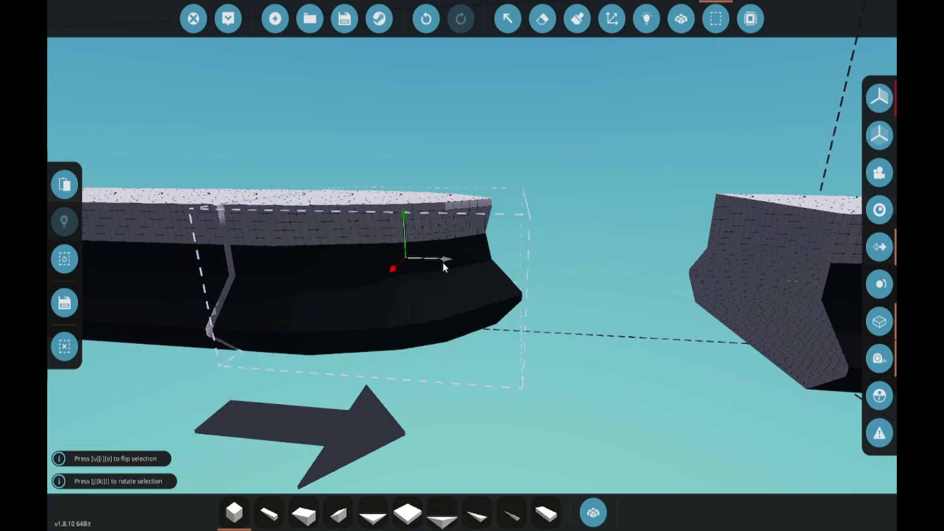
pyautogui.scroll(3, 442, 263)
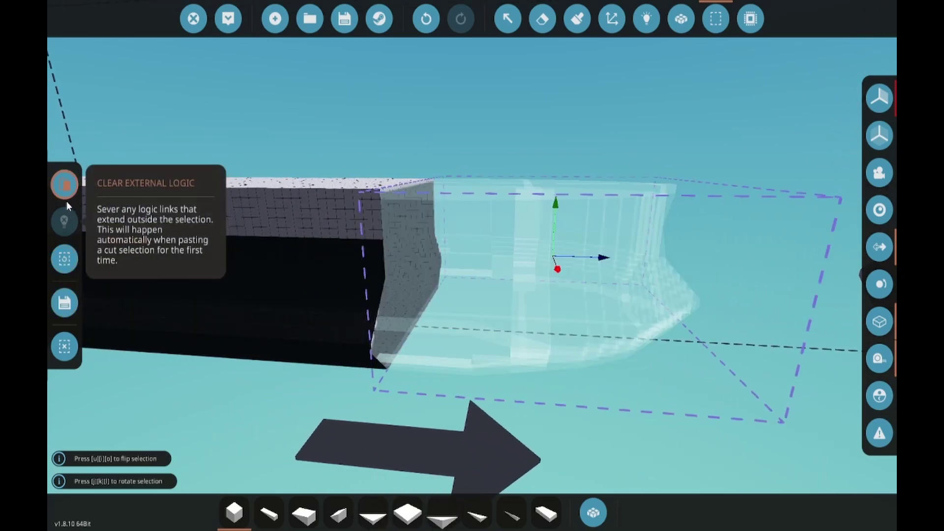
# Step: Clear the grid, restore the removed hull section, and look through the interior toward the bow
pyautogui.click(62, 344)
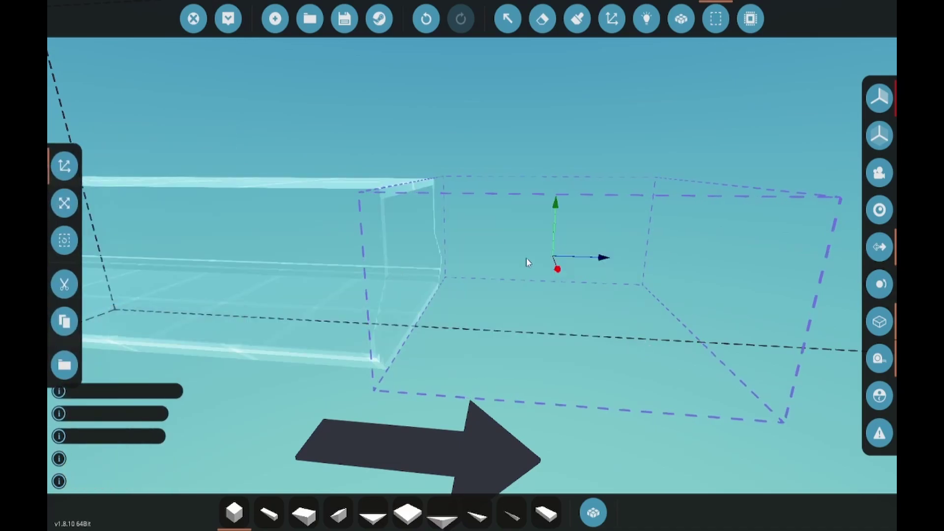
pyautogui.hotkey('ctrl', 'v')
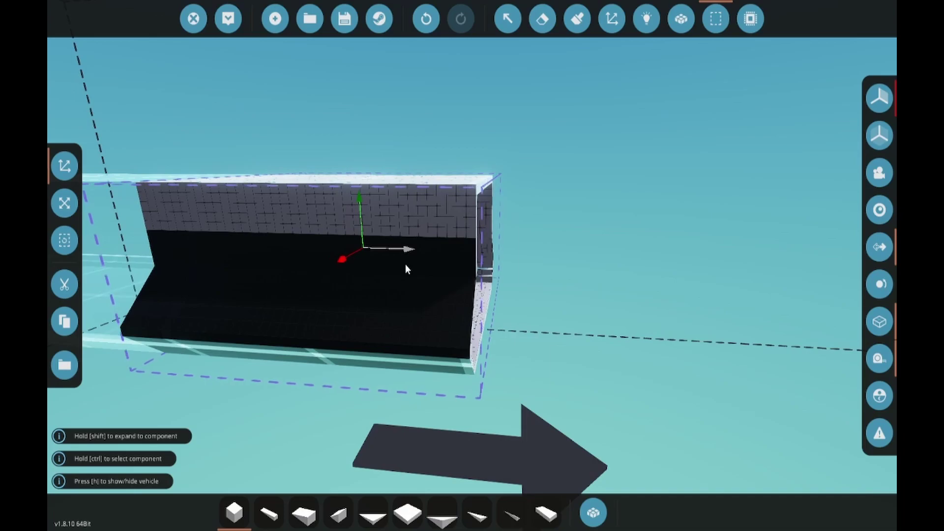
pyautogui.moveTo(409, 266); pyautogui.dragTo(409, 148)
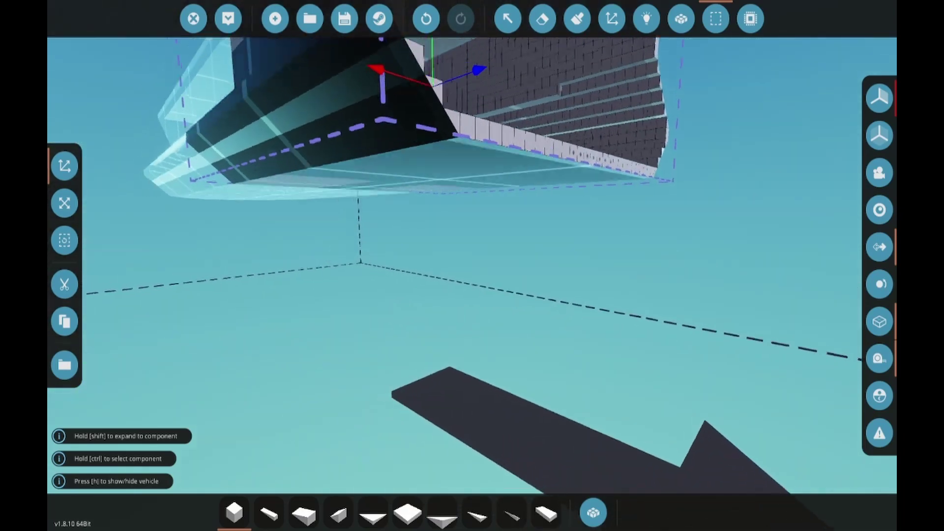
pyautogui.moveTo(472, 266); pyautogui.dragTo(589, 348)
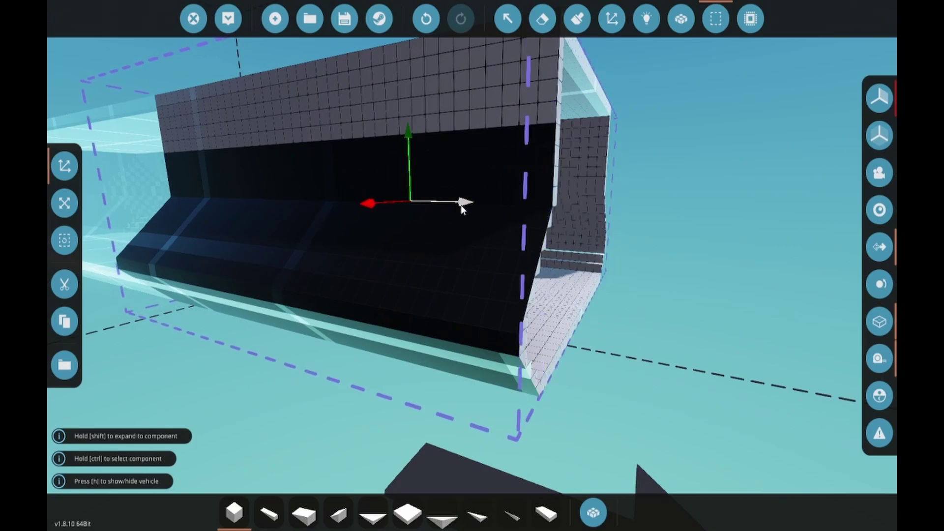
pyautogui.moveTo(461, 205)
pyautogui.mouseDown()
pyautogui.moveTo(80, 200)
pyautogui.moveTo(382, 223)
pyautogui.moveTo(516, 202)
pyautogui.mouseUp()
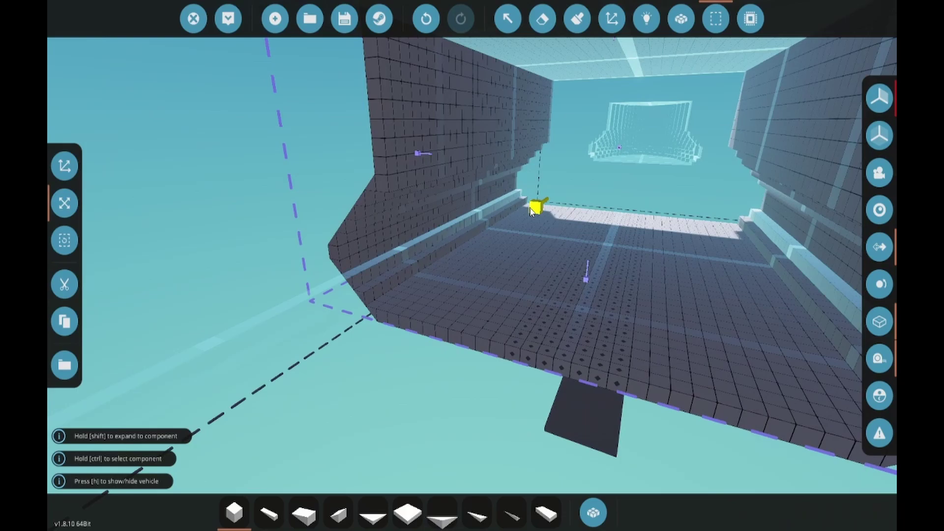
pyautogui.scroll(4, 525, 317)
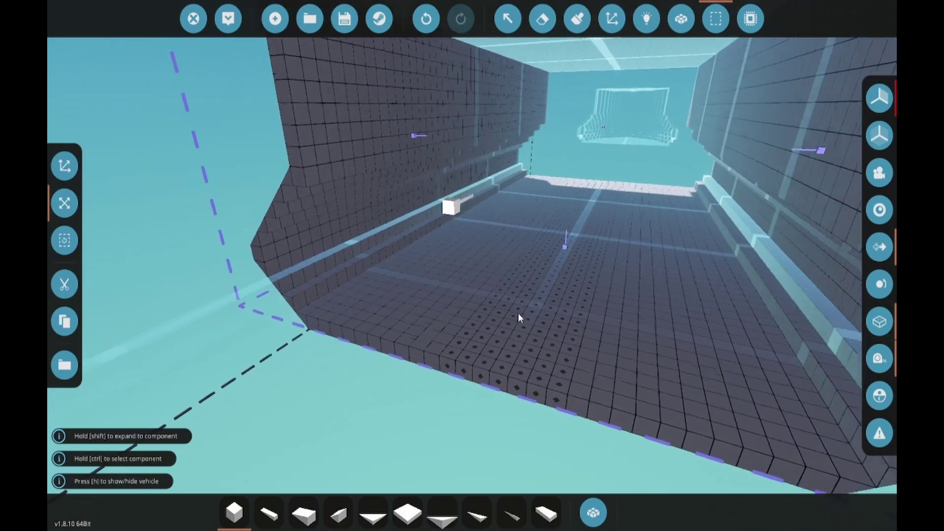
pyautogui.moveTo(518, 313); pyautogui.dragTo(462, 336)
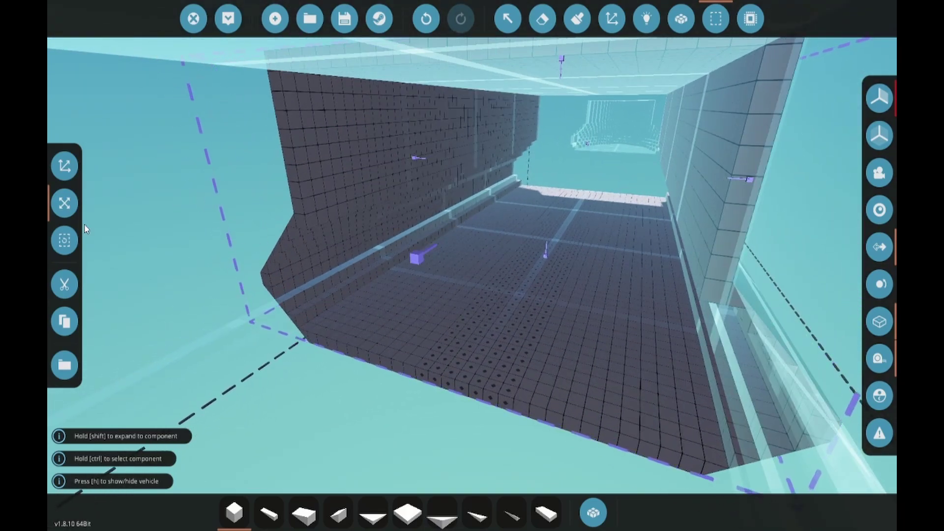
pyautogui.press('w')
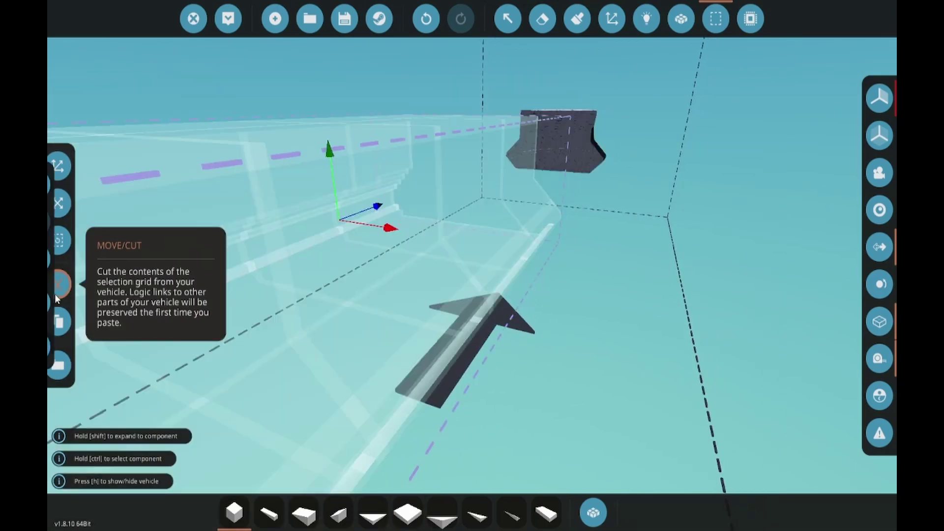
# Step: Cut the hull section and bring up its paste preview near the gap before the bow
pyautogui.click(60, 284)
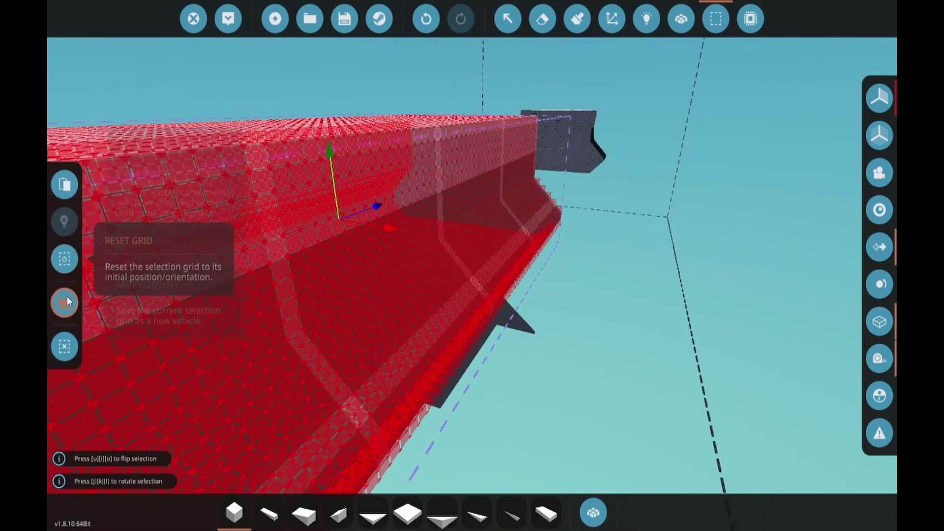
pyautogui.moveTo(266, 217)
pyautogui.mouseDown()
pyautogui.moveTo(498, 196)
pyautogui.moveTo(685, 148)
pyautogui.moveTo(603, 165)
pyautogui.mouseUp()
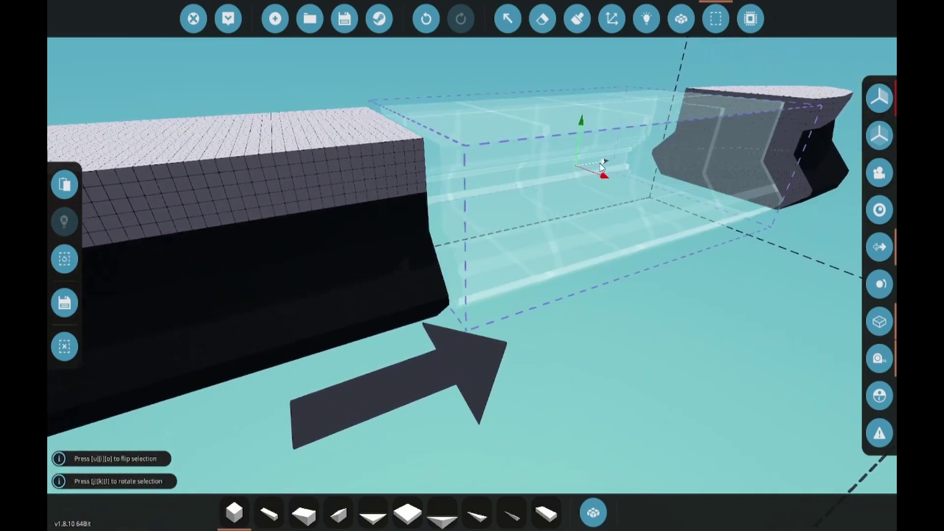
pyautogui.scroll(3, 590, 165)
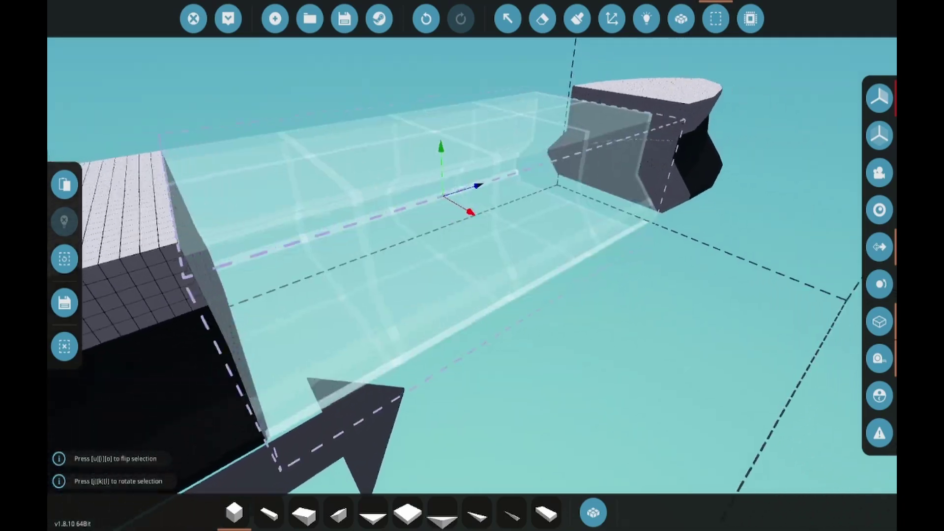
pyautogui.moveTo(473, 266); pyautogui.dragTo(132, 150)
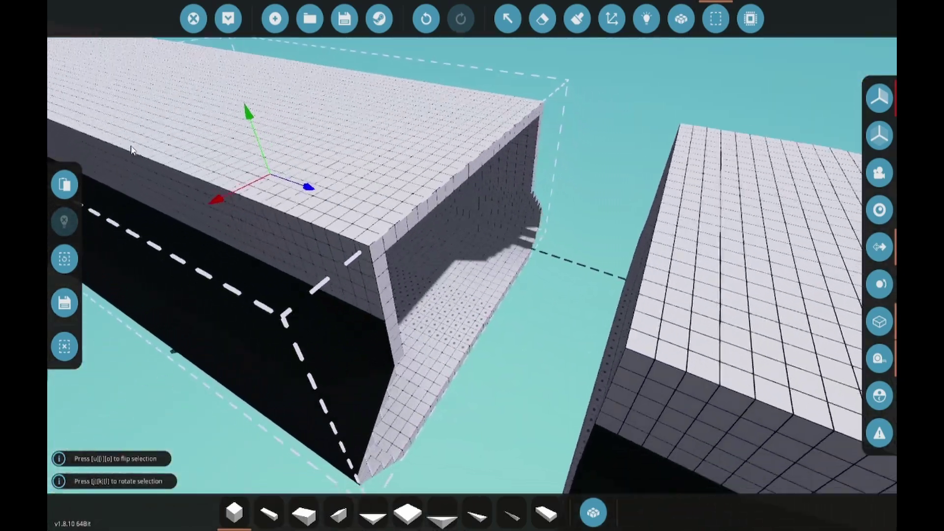
pyautogui.click(65, 185)
pyautogui.click(64, 258)
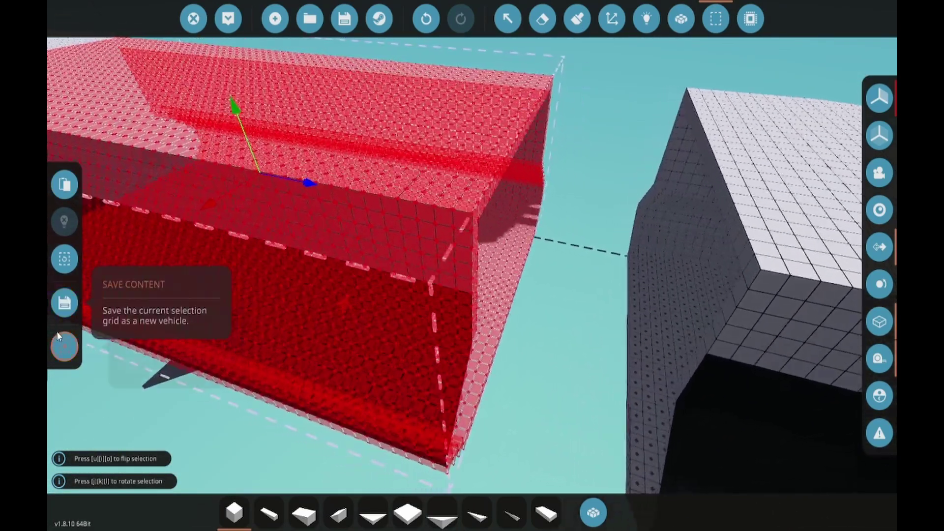
# Step: Restore the cleared contents, move the section forward against the hull piece, and paste it
pyautogui.click(61, 350)
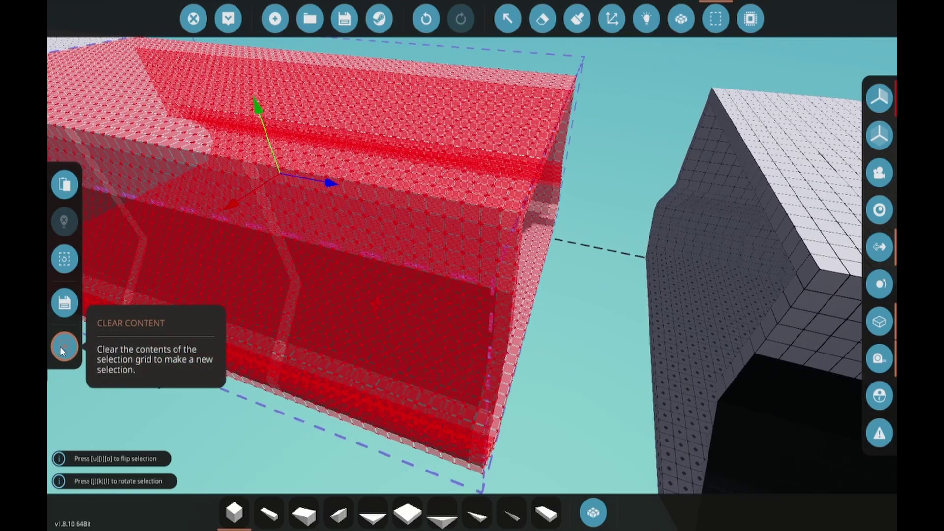
pyautogui.hotkey('ctrl', 'z')
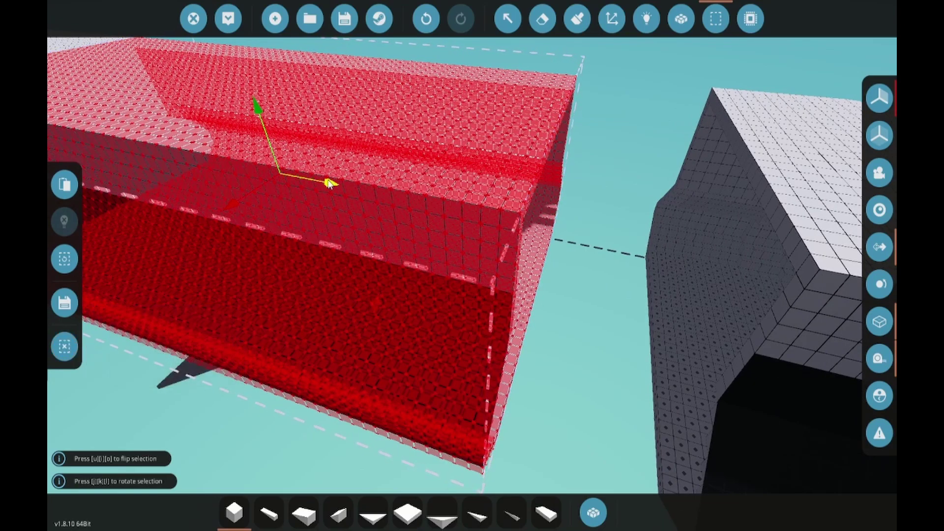
pyautogui.moveTo(330, 183); pyautogui.dragTo(405, 220)
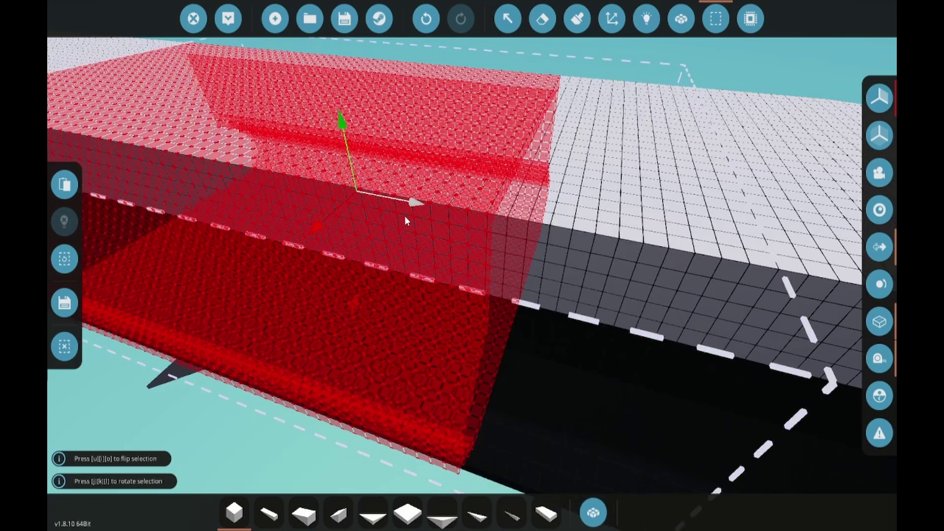
pyautogui.click(64, 185)
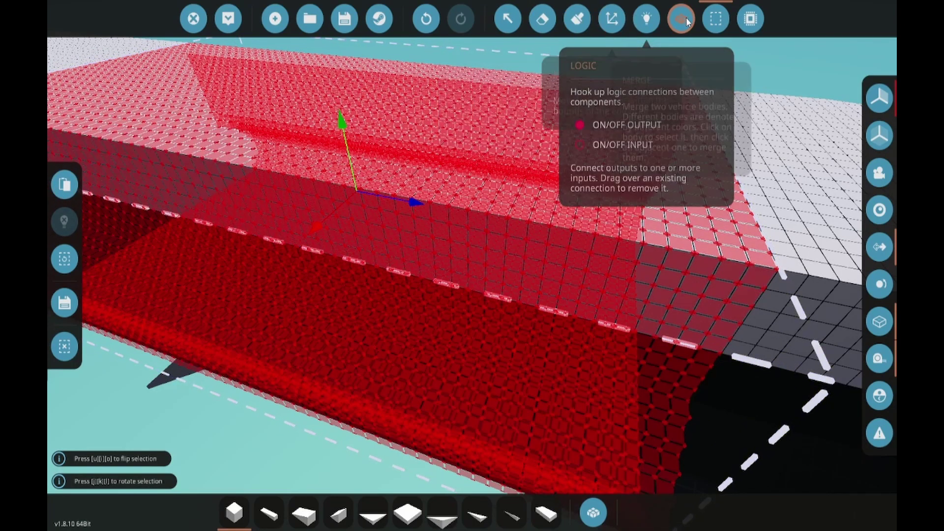
# Step: Inspect the hull's middle and bow bodies in the body view, then spawn the vehicle
pyautogui.click(681, 18)
pyautogui.scroll(-5, 496, 180)
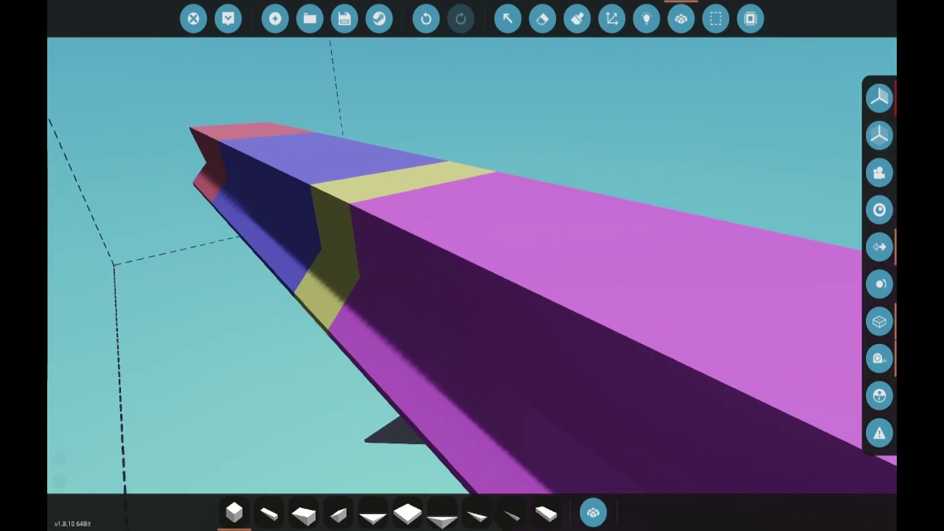
pyautogui.click(486, 179)
pyautogui.click(437, 236)
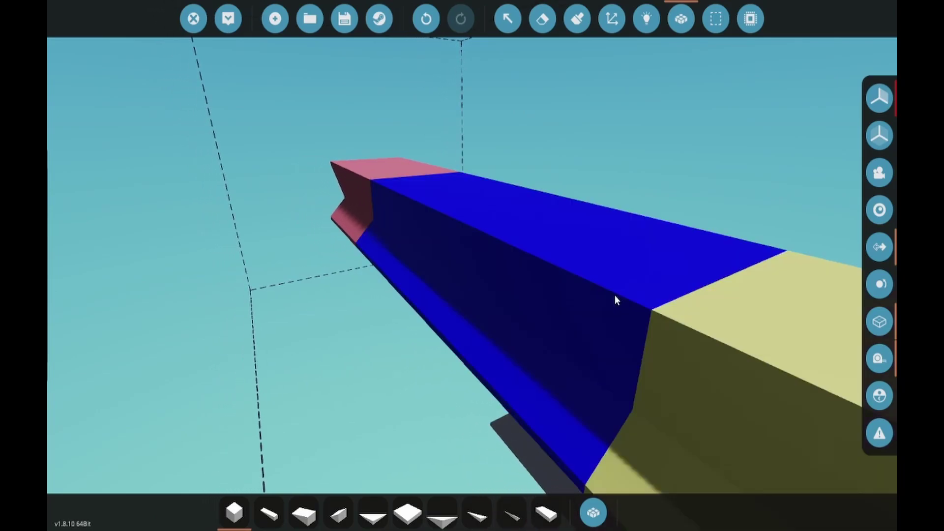
pyautogui.click(493, 264)
pyautogui.scroll(5, 448, 230)
pyautogui.click(448, 229)
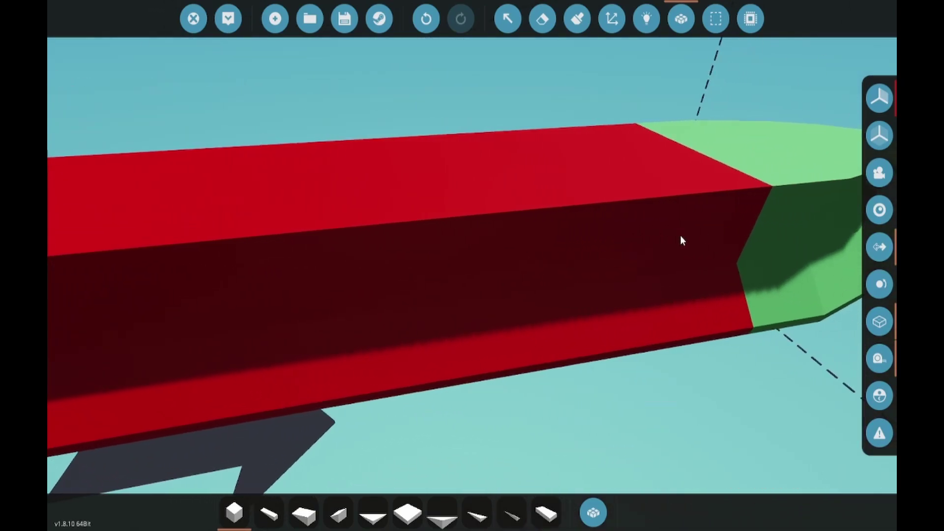
pyautogui.click(681, 235)
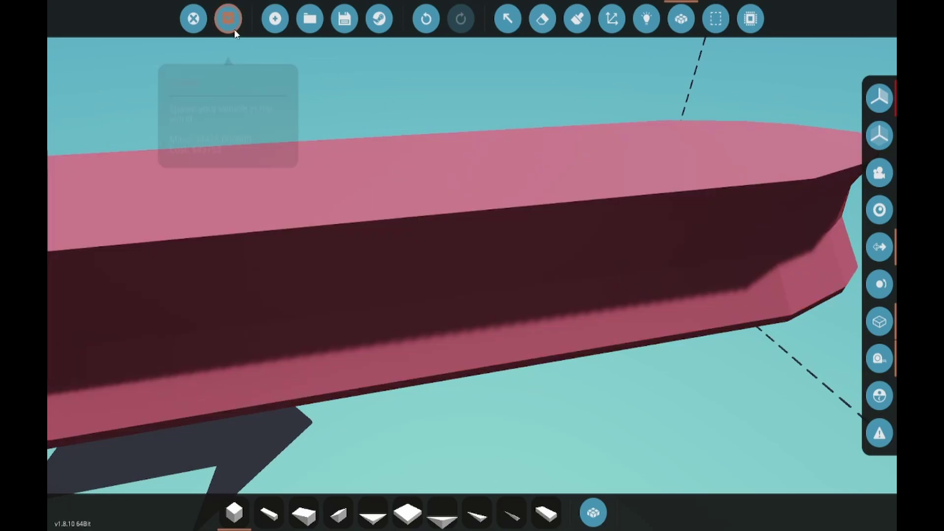
pyautogui.click(228, 18)
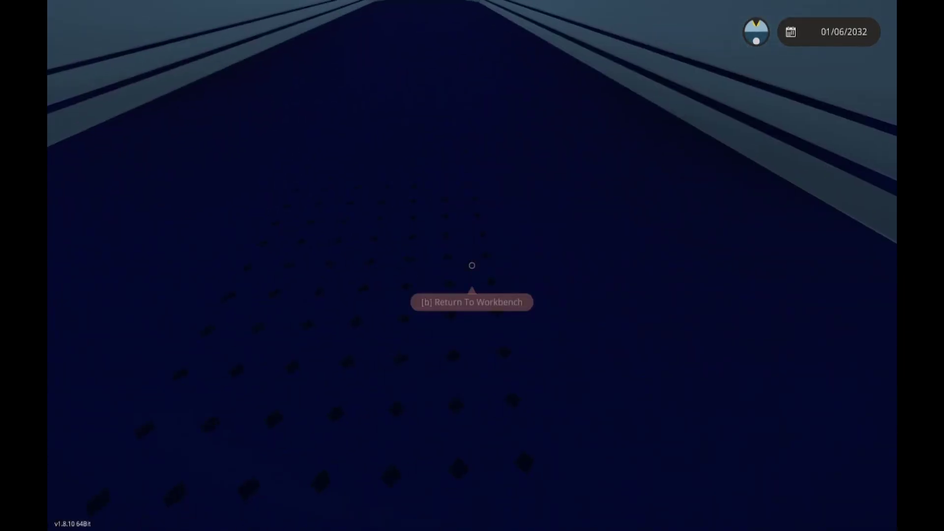
# Step: Return to the workbench with B and look around inside the hull
pyautogui.press('b')
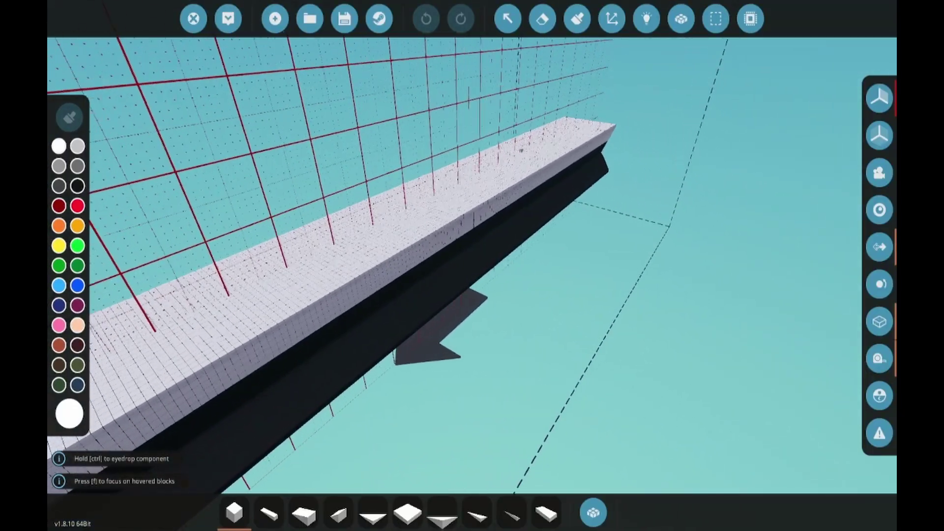
pyautogui.scroll(-8, 473, 266)
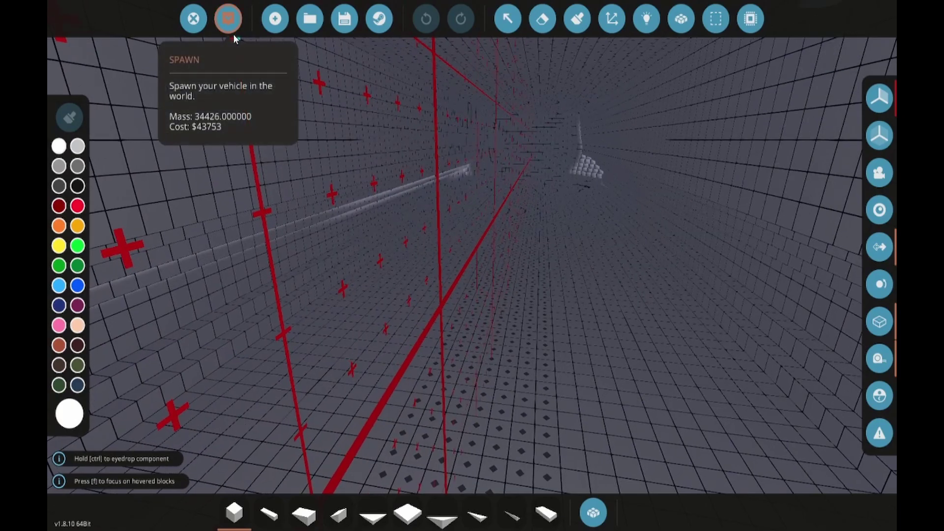
pyautogui.rightClick(472, 266)
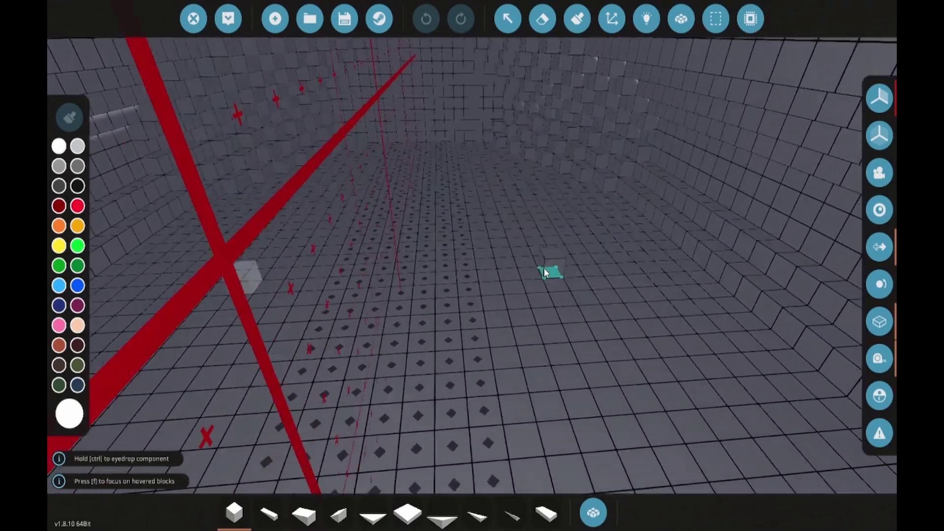
# Step: Place a new row of blocks along the inner hull wall
pyautogui.moveTo(546, 273); pyautogui.dragTo(513, 167)
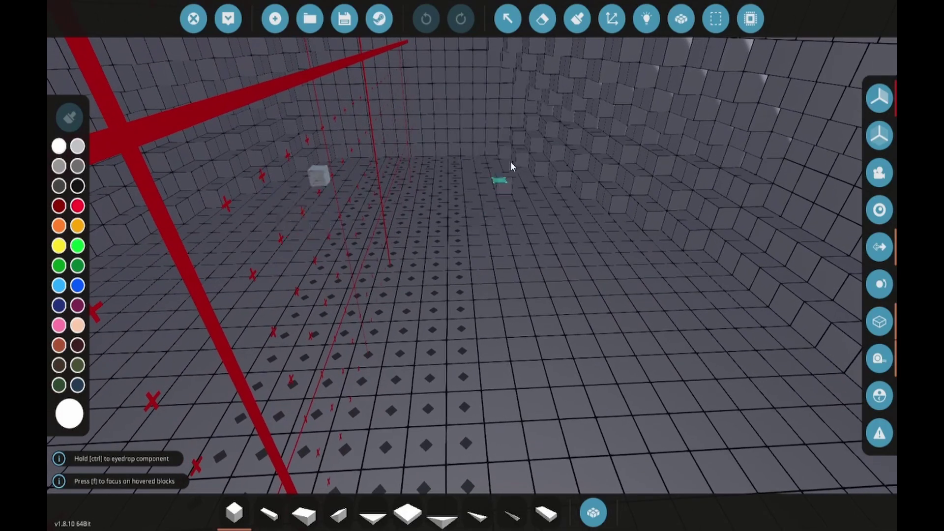
pyautogui.moveTo(536, 89); pyautogui.dragTo(447, 190)
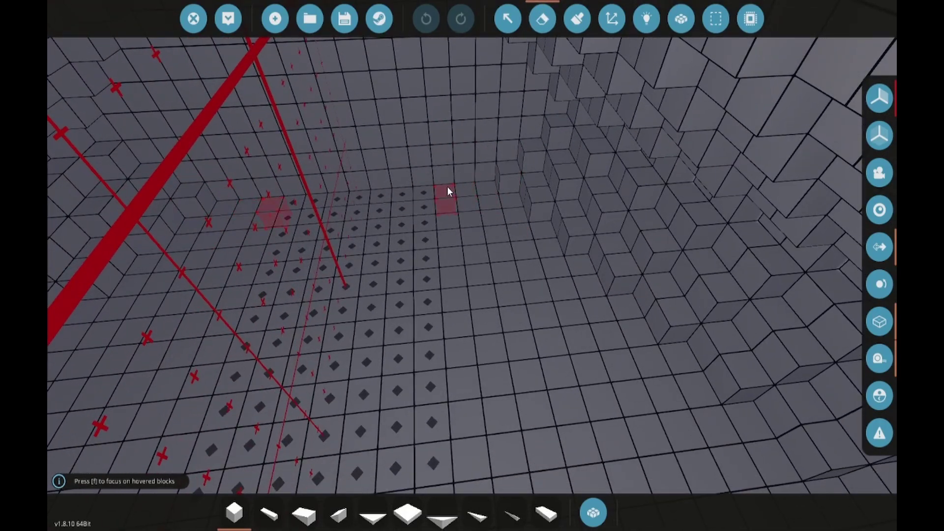
pyautogui.moveTo(513, 339); pyautogui.dragTo(516, 342)
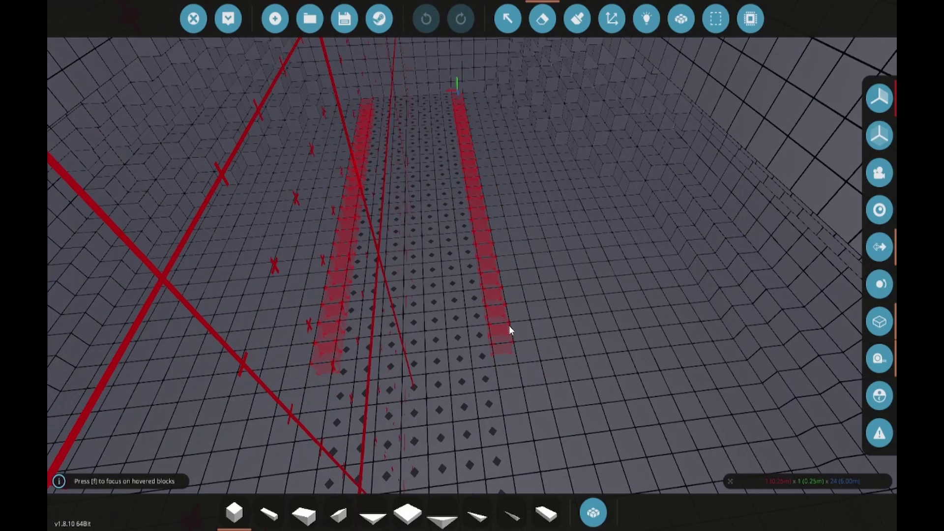
pyautogui.scroll(10, 517, 334)
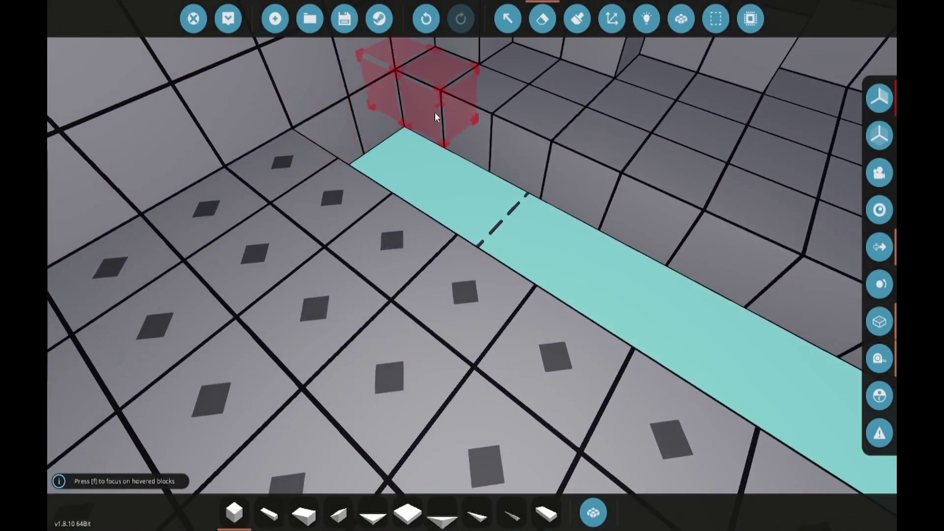
pyautogui.scroll(-5, 435, 113)
pyautogui.moveTo(433, 120); pyautogui.dragTo(476, 189)
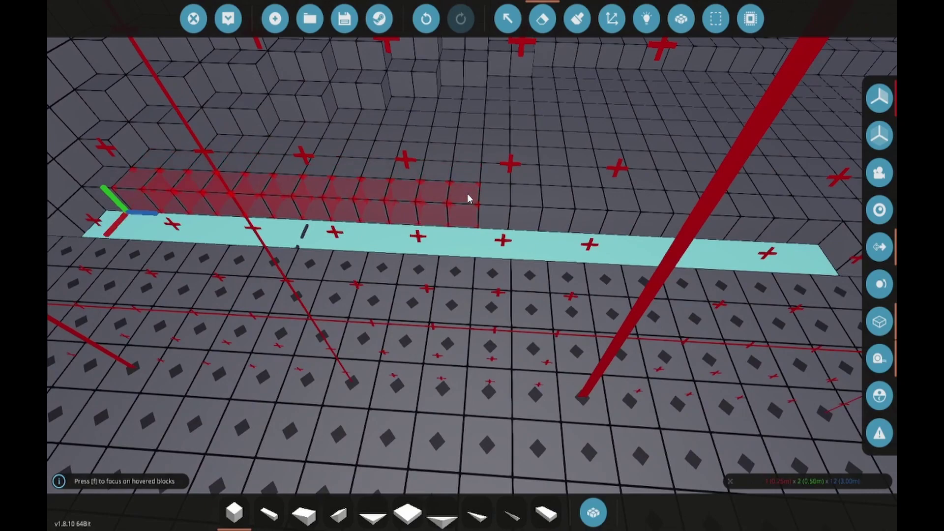
pyautogui.scroll(8, 818, 206)
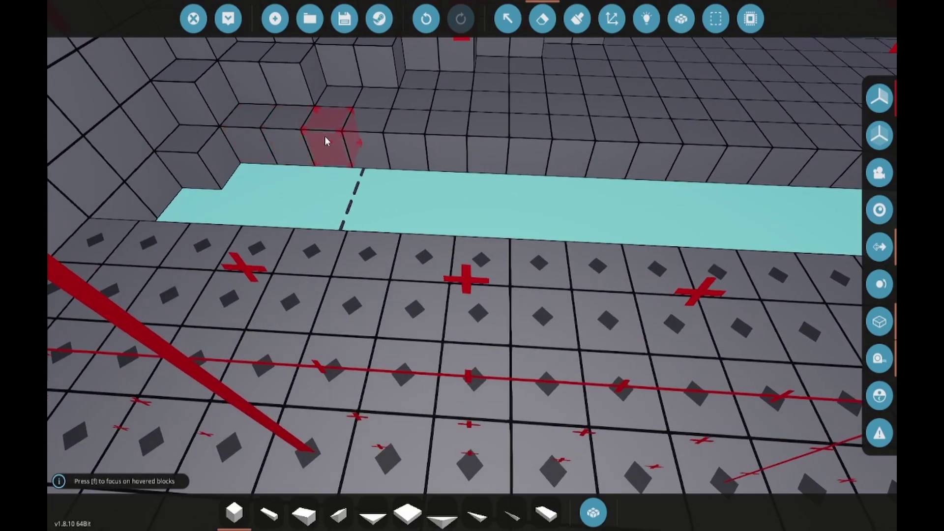
pyautogui.scroll(-5, 324, 136)
pyautogui.moveTo(325, 136); pyautogui.dragTo(661, 183)
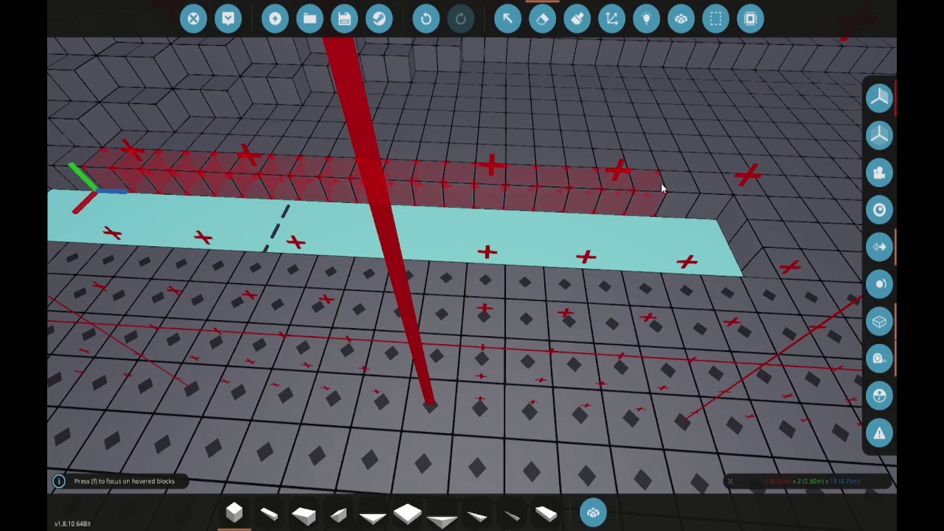
pyautogui.scroll(6, 702, 187)
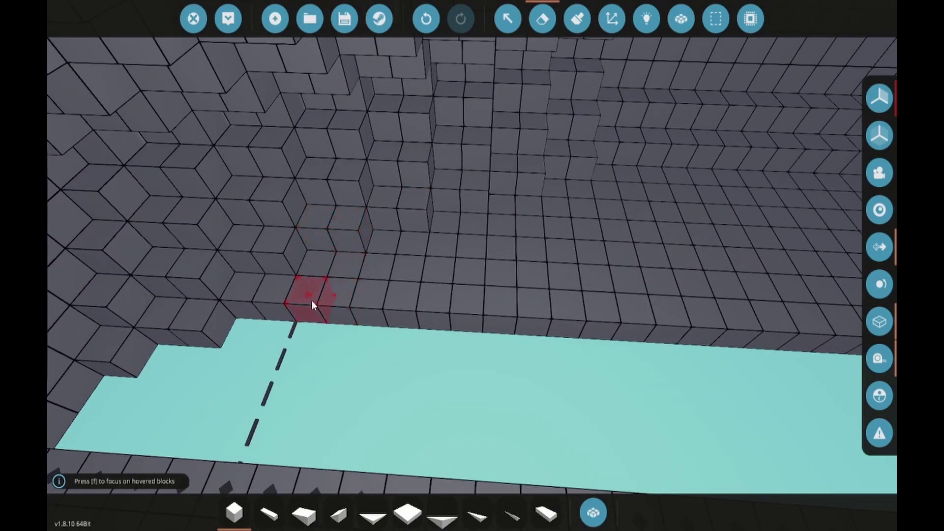
pyautogui.scroll(-5, 311, 300)
pyautogui.moveTo(312, 301); pyautogui.dragTo(570, 318)
pyautogui.scroll(5, 570, 317)
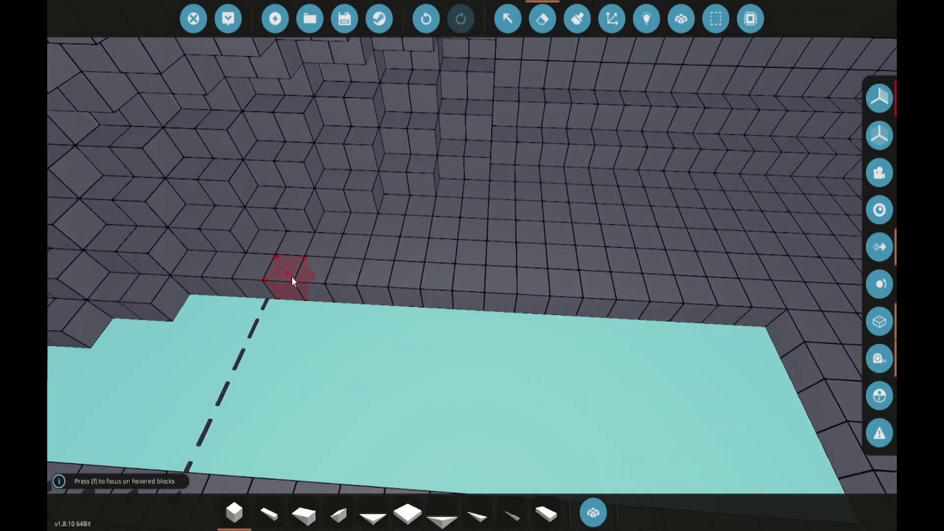
pyautogui.moveTo(257, 276); pyautogui.dragTo(565, 312)
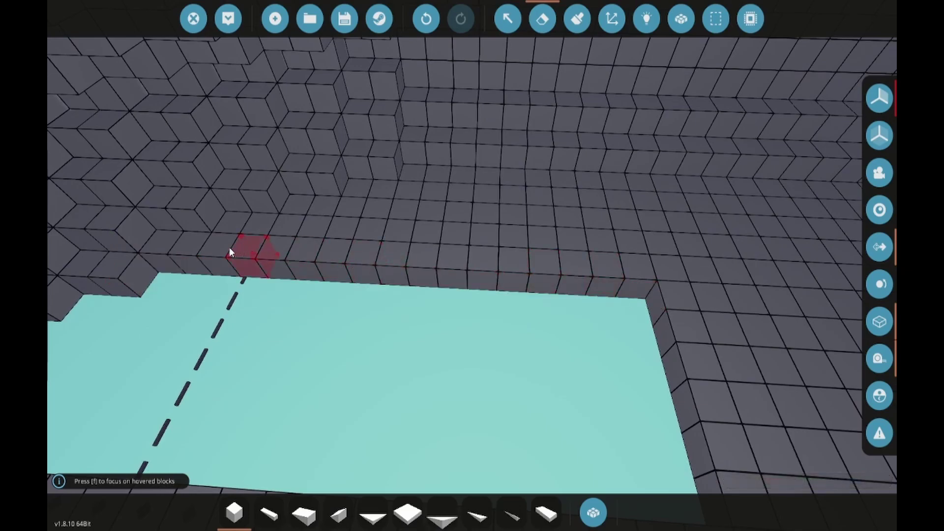
pyautogui.moveTo(211, 254)
pyautogui.mouseDown()
pyautogui.moveTo(623, 272)
pyautogui.moveTo(623, 259)
pyautogui.mouseUp()
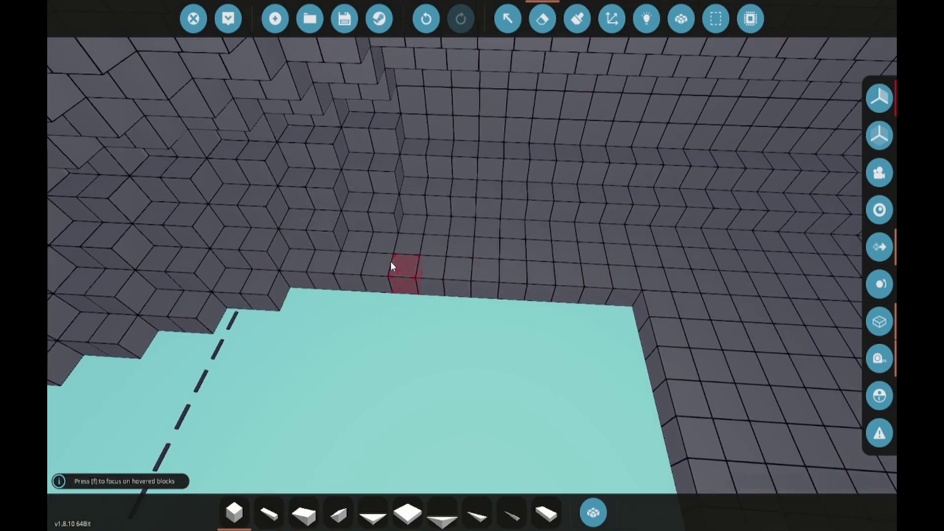
pyautogui.click(606, 288)
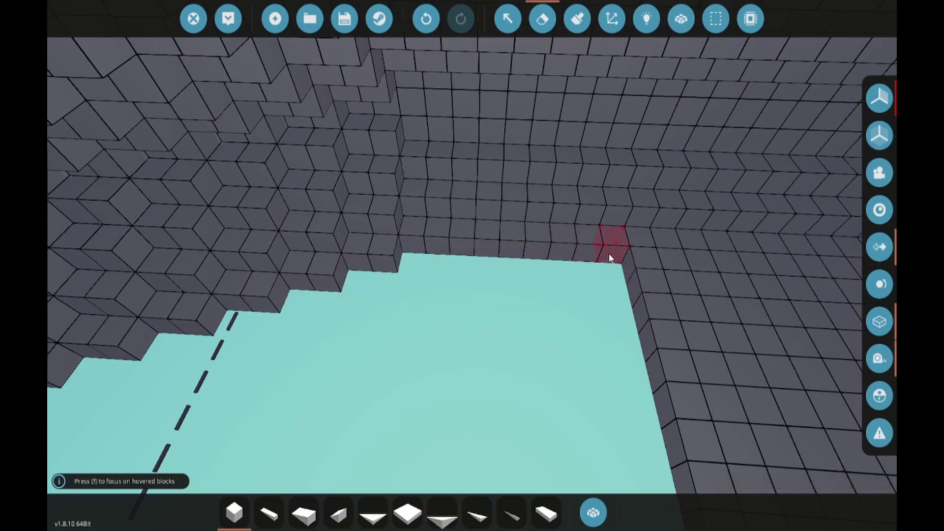
# Step: Delete a wide strip of blocks from the floor area
pyautogui.rightClick(595, 265)
pyautogui.moveTo(516, 266); pyautogui.dragTo(552, 288)
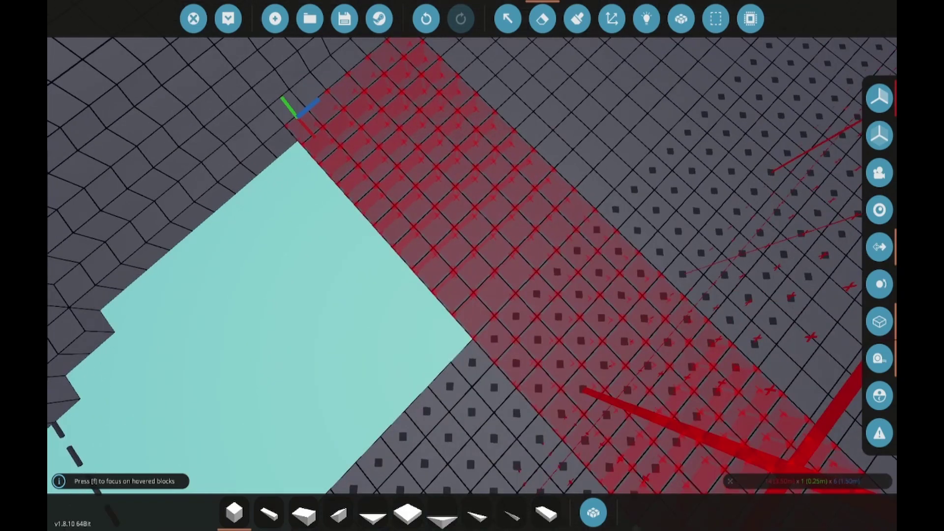
pyautogui.click(572, 270)
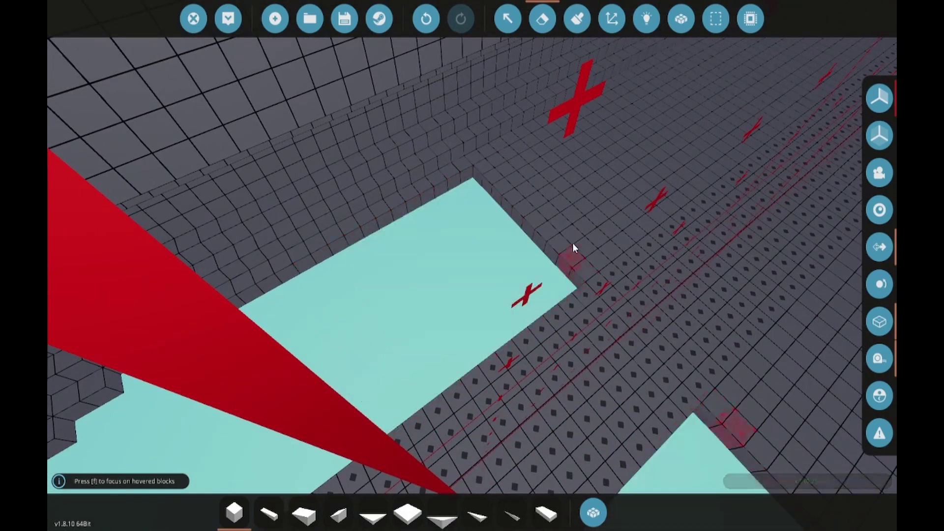
pyautogui.scroll(3, 535, 222)
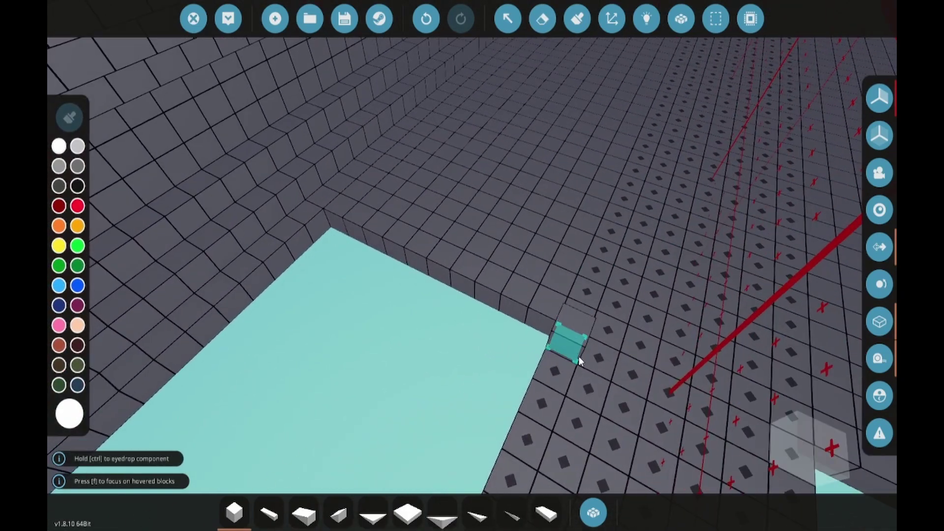
pyautogui.moveTo(555, 329); pyautogui.dragTo(602, 337)
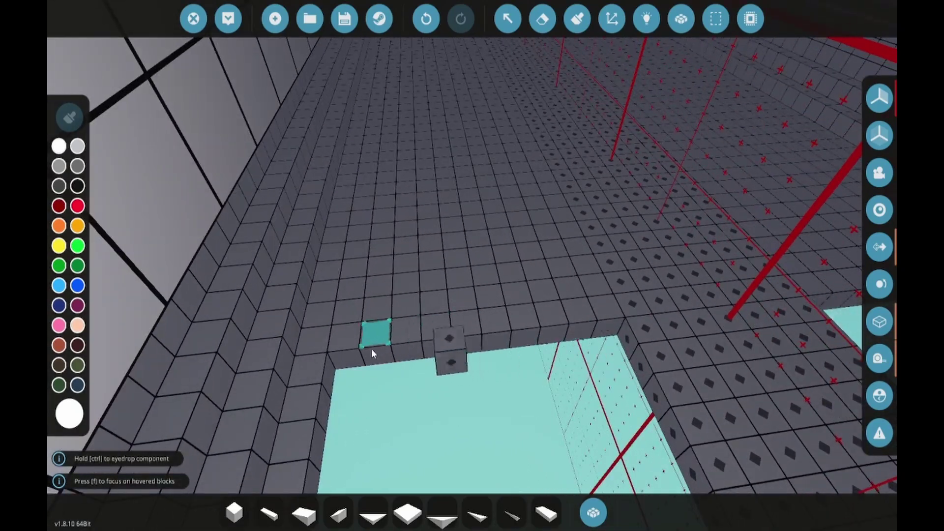
pyautogui.moveTo(341, 356)
pyautogui.mouseDown()
pyautogui.moveTo(588, 277)
pyautogui.moveTo(630, 219)
pyautogui.moveTo(472, 295)
pyautogui.moveTo(569, 78)
pyautogui.mouseUp()
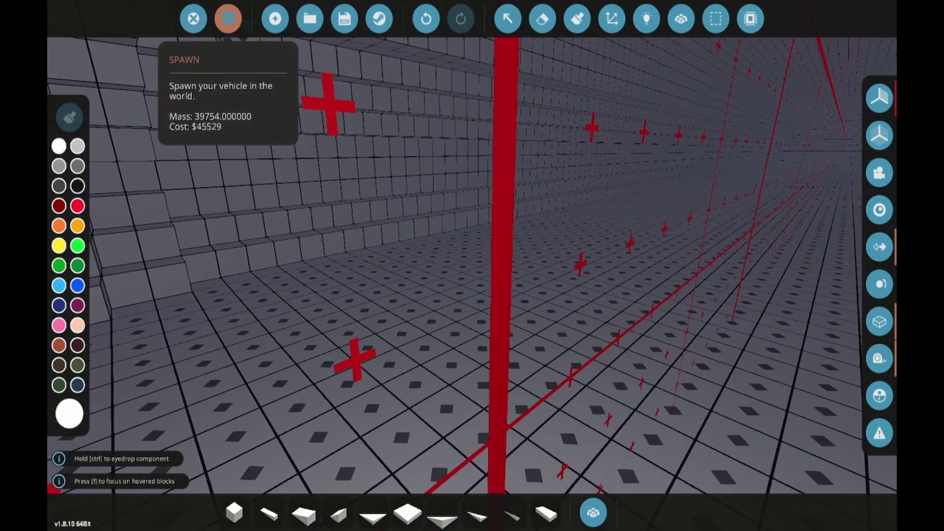
# Step: Spawn the modified hull, walk onto its deck and look down at the floor
pyautogui.click(228, 18)
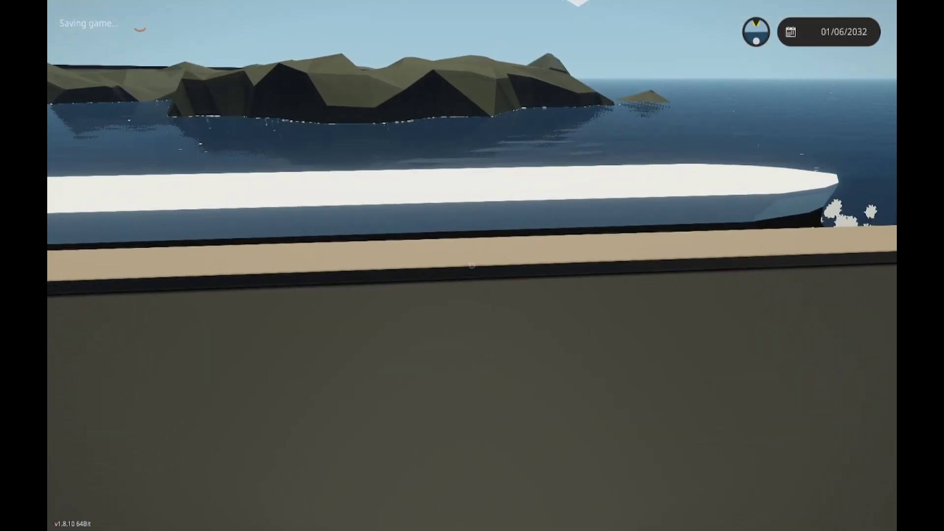
pyautogui.press('w')
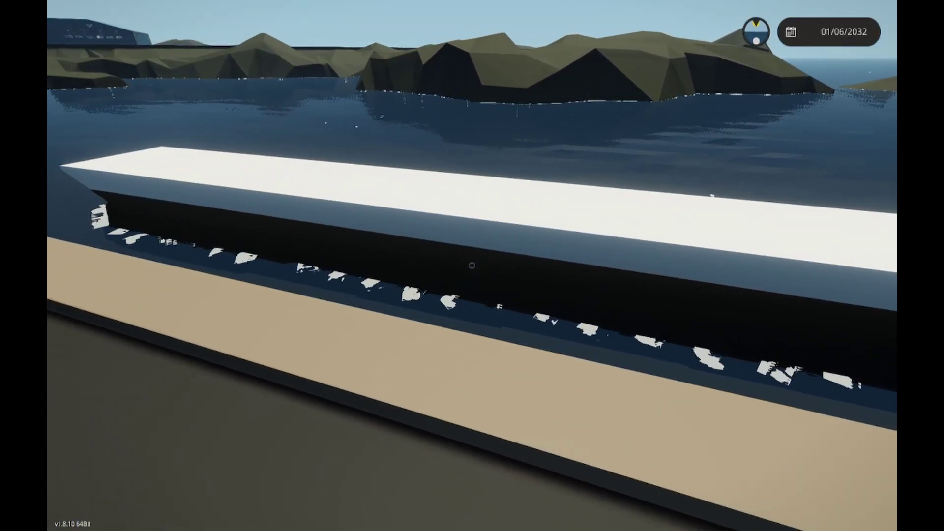
pyautogui.moveTo(472, 266); pyautogui.dragTo(473, 266)
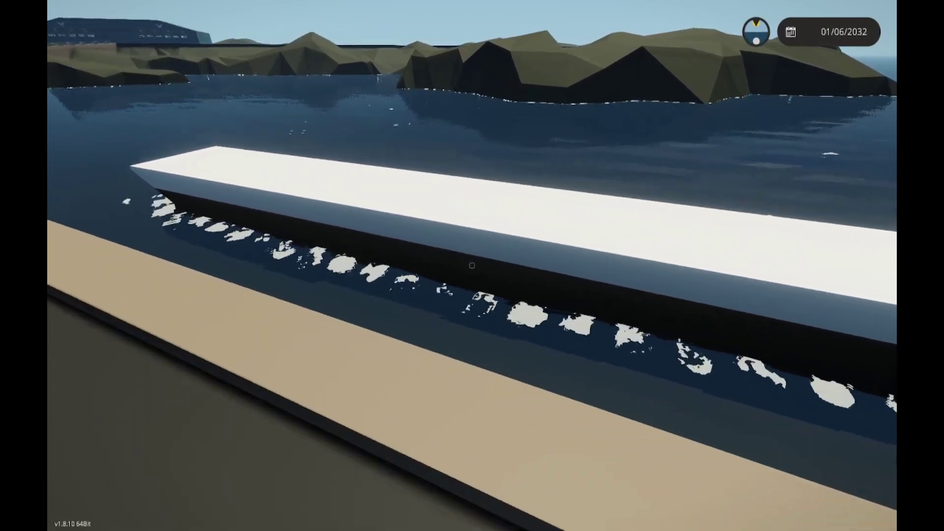
pyautogui.press('w')
pyautogui.press('w')
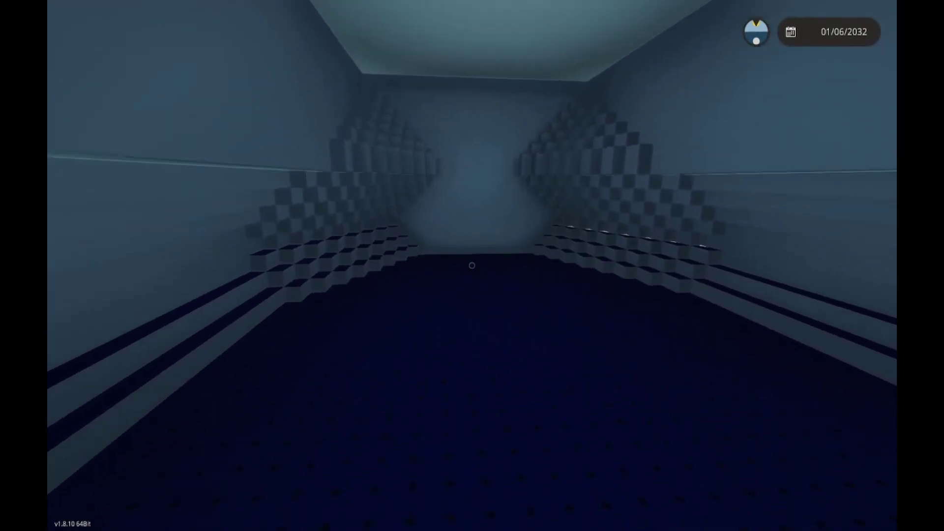
pyautogui.moveTo(472, 265); pyautogui.dragTo(472, 266)
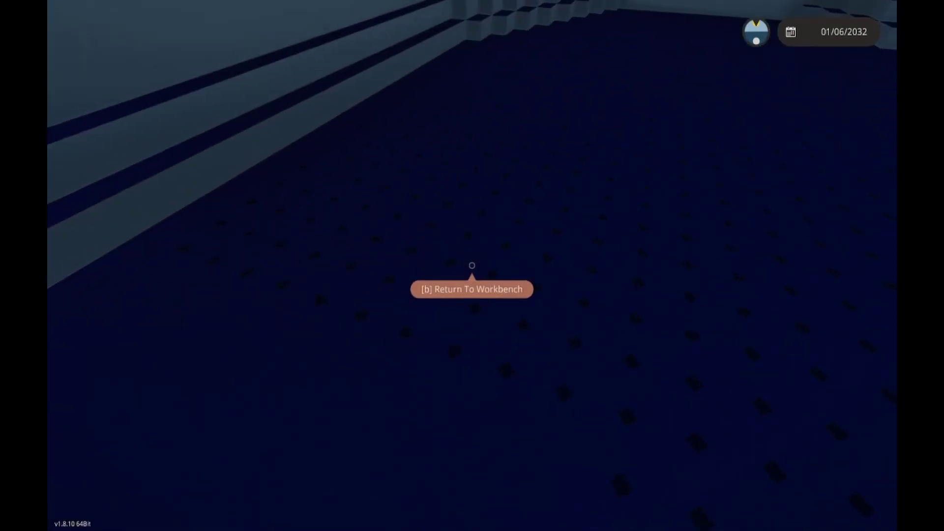
pyautogui.press('b')
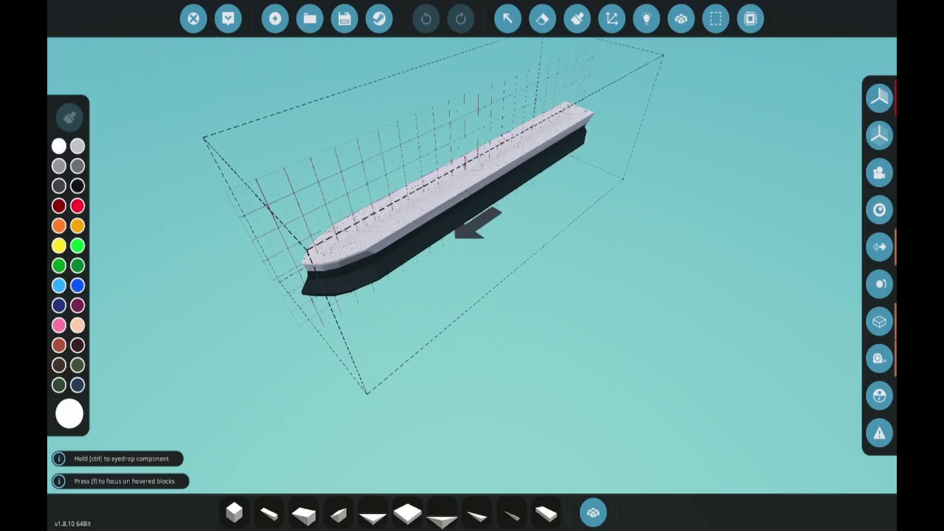
pyautogui.scroll(8, 473, 222)
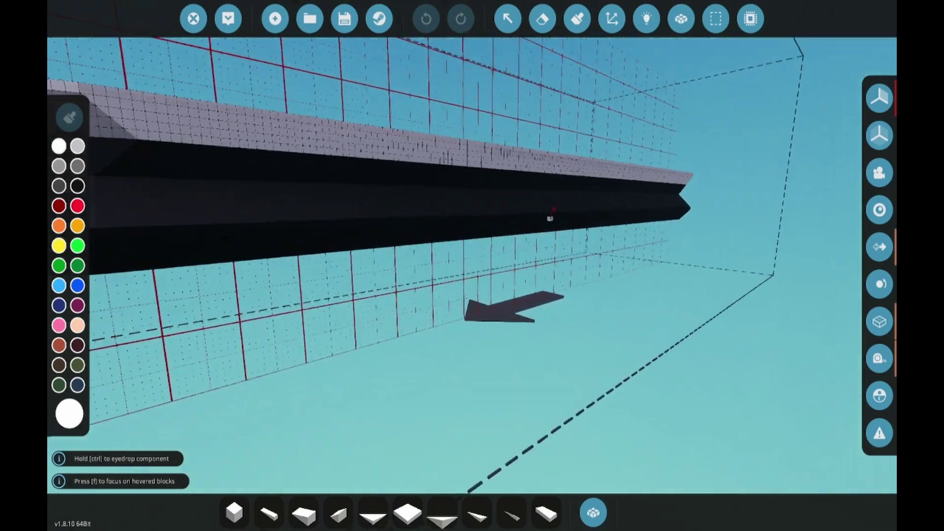
pyautogui.moveTo(550, 216); pyautogui.dragTo(428, 319)
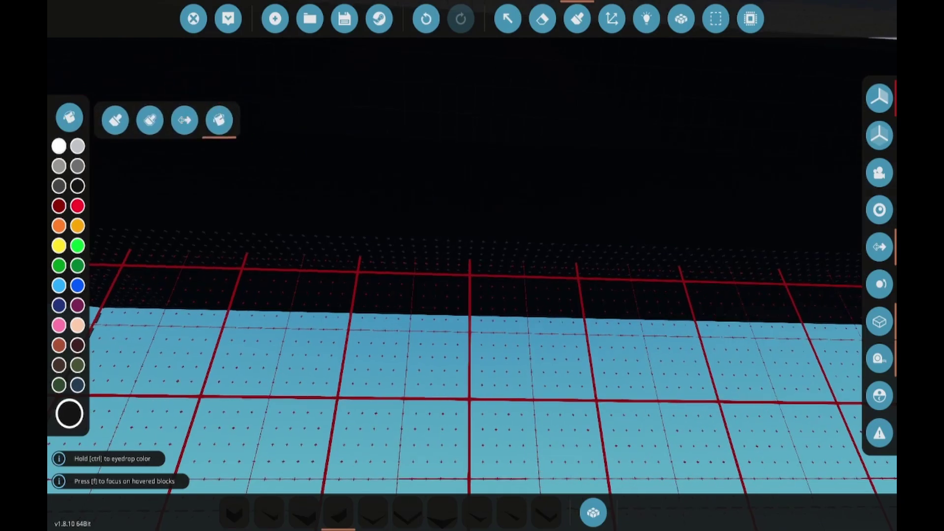
pyautogui.moveTo(405, 175); pyautogui.dragTo(516, 309)
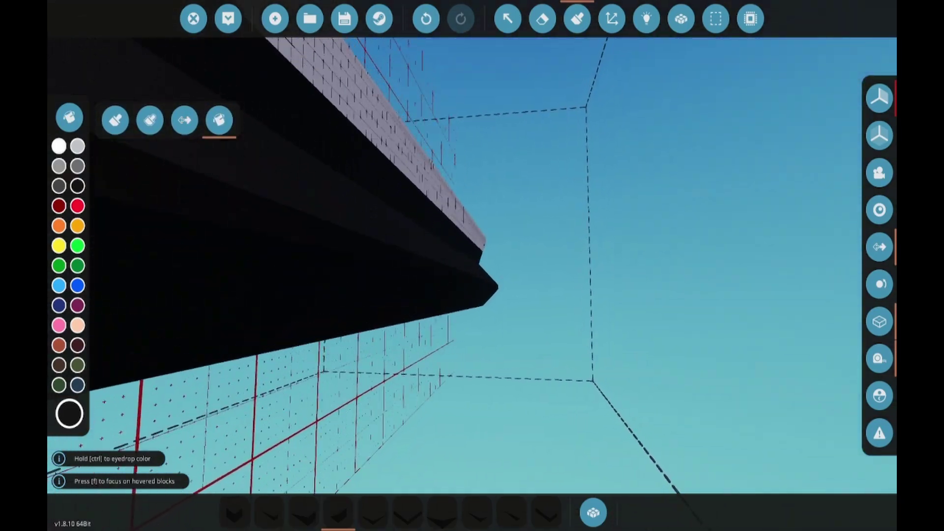
pyautogui.moveTo(472, 266); pyautogui.dragTo(415, 232)
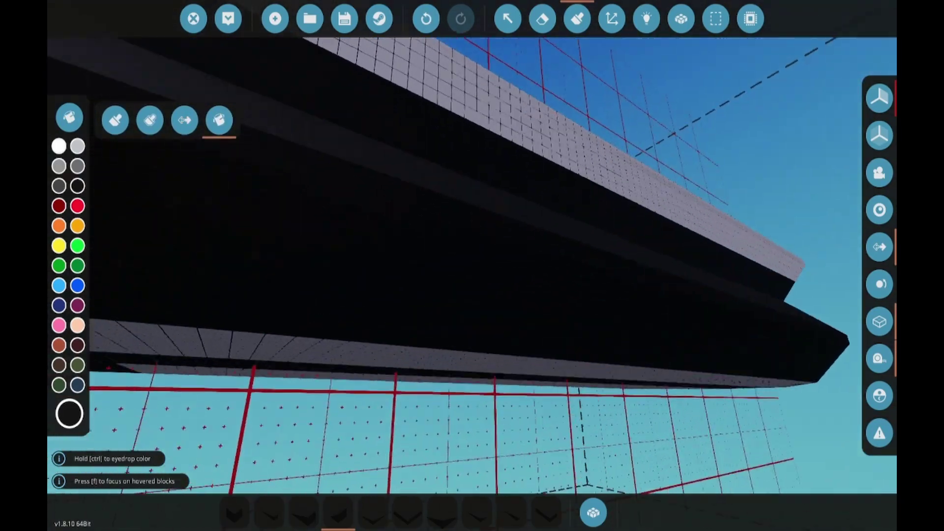
pyautogui.moveTo(473, 266); pyautogui.dragTo(369, 221)
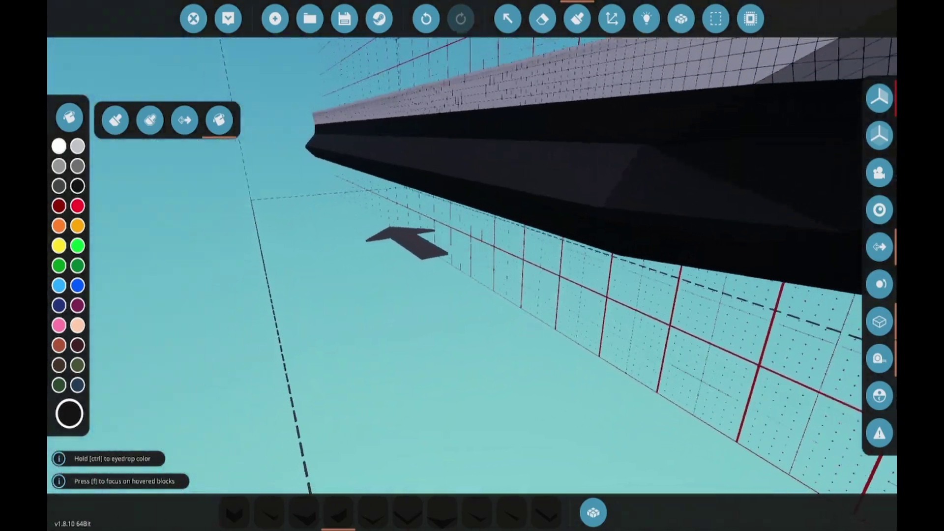
pyautogui.moveTo(472, 265); pyautogui.dragTo(473, 185)
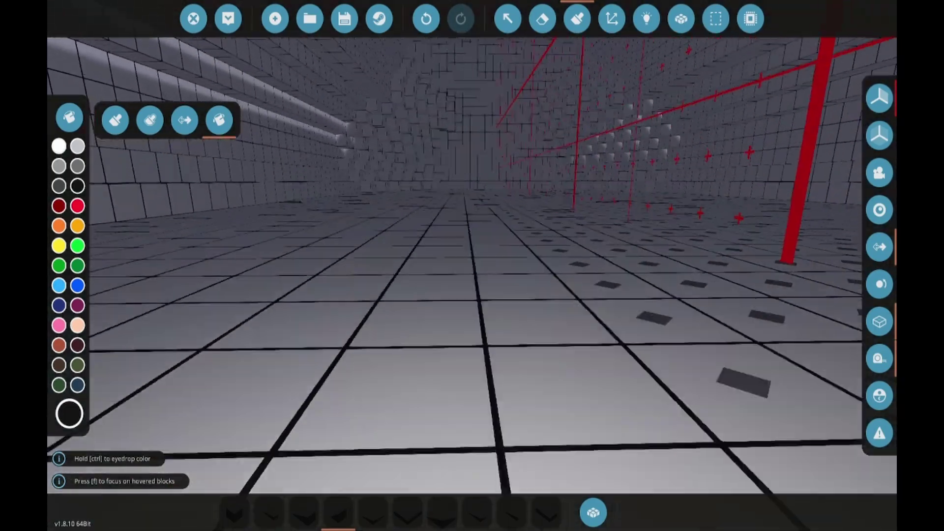
pyautogui.moveTo(472, 265); pyautogui.dragTo(384, 222)
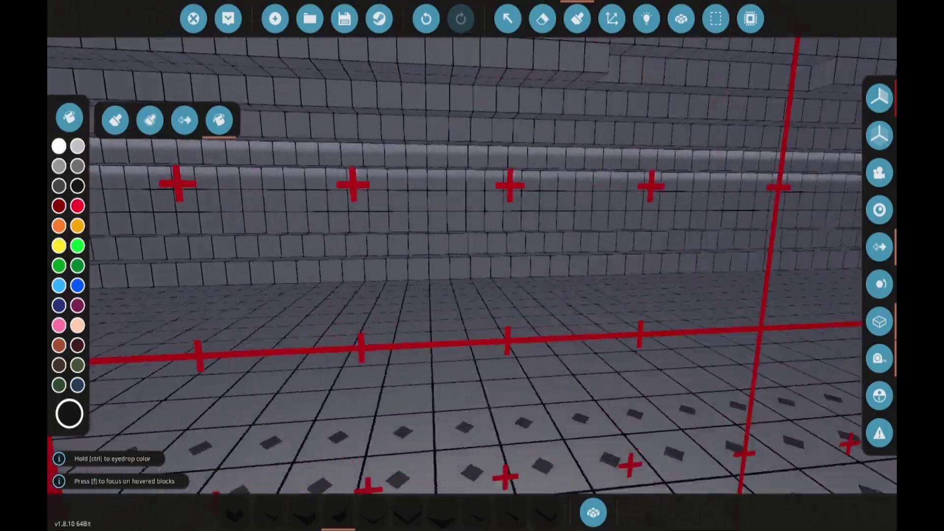
pyautogui.moveTo(473, 266); pyautogui.dragTo(354, 251)
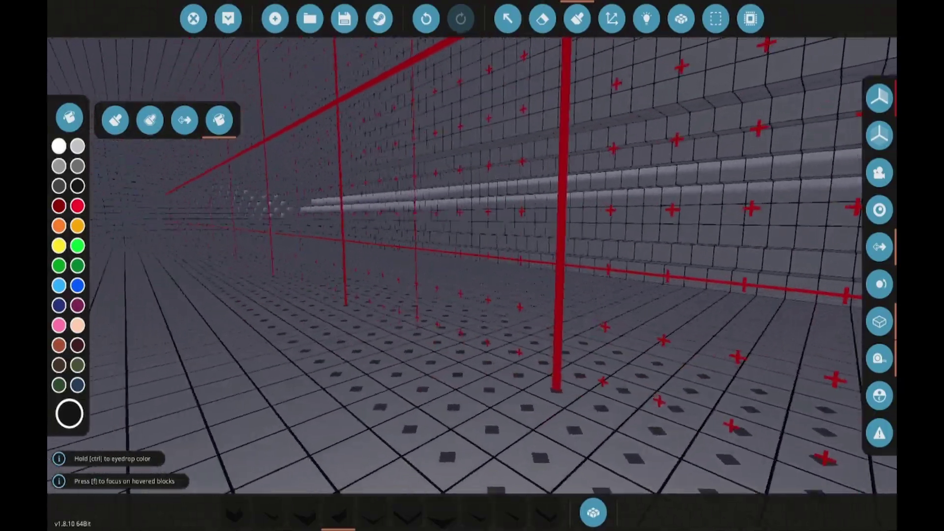
pyautogui.moveTo(430, 198); pyautogui.dragTo(354, 236)
pyautogui.moveTo(472, 266); pyautogui.dragTo(369, 310)
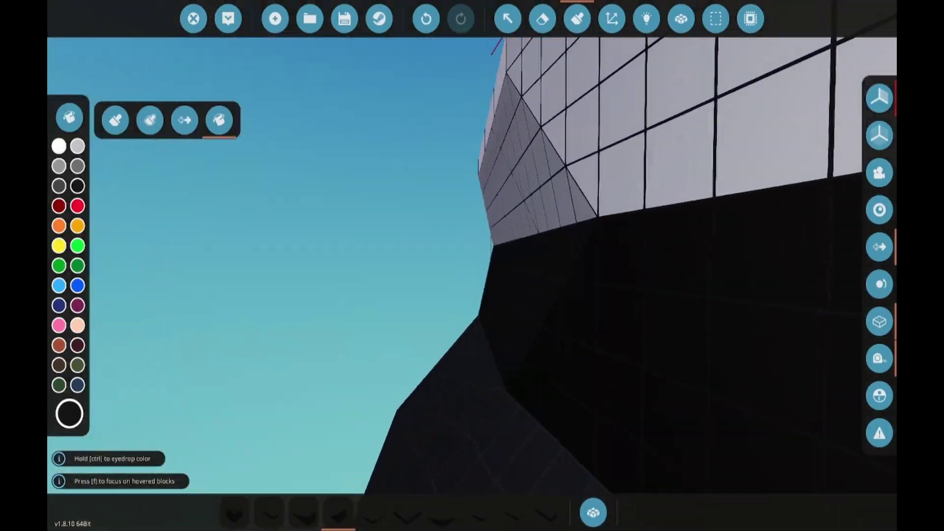
pyautogui.moveTo(472, 266); pyautogui.dragTo(384, 281)
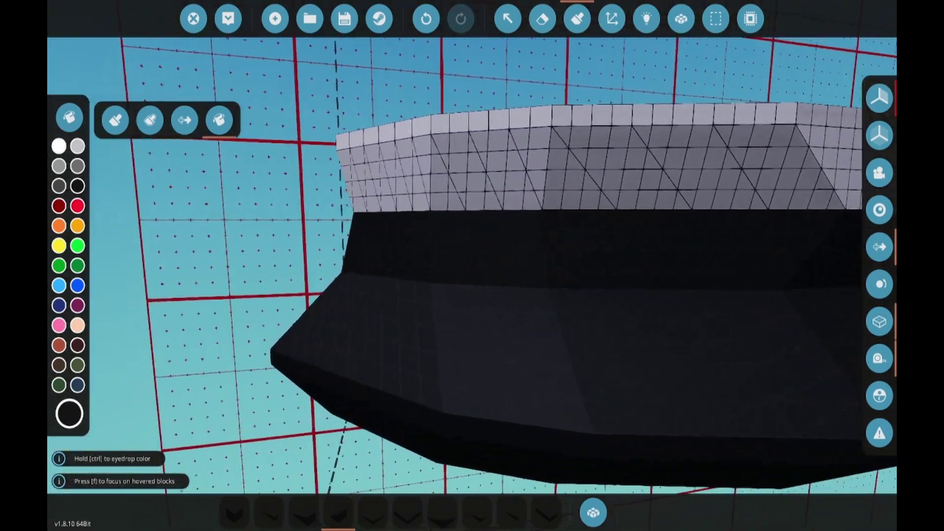
pyautogui.moveTo(472, 265); pyautogui.dragTo(383, 311)
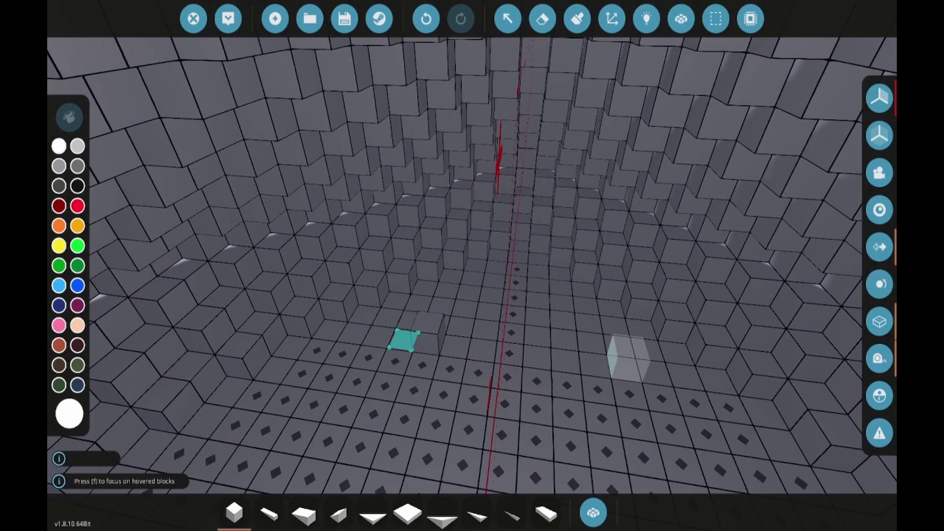
# Step: Cancel an unwanted floor row, then stretch new blocks out from the wall
pyautogui.moveTo(416, 348); pyautogui.dragTo(437, 333)
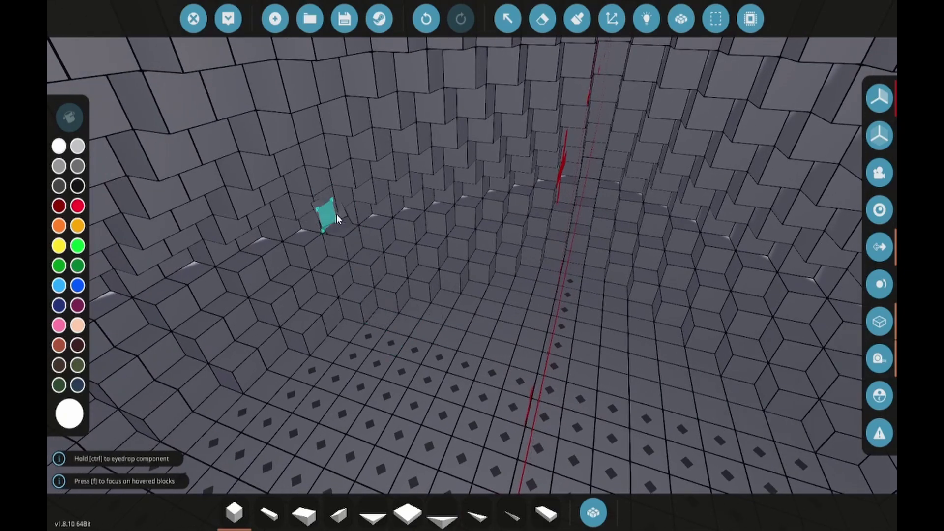
pyautogui.moveTo(337, 219); pyautogui.dragTo(593, 366)
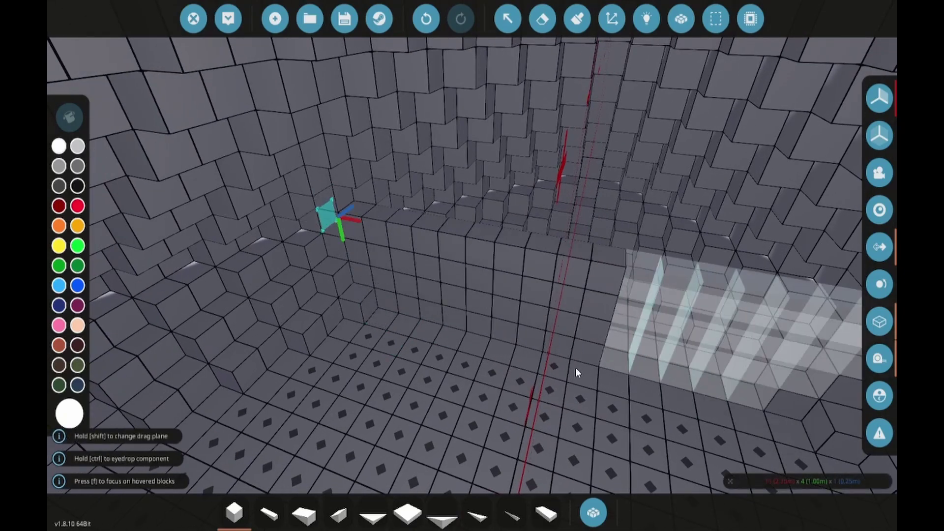
pyautogui.press('Escape')
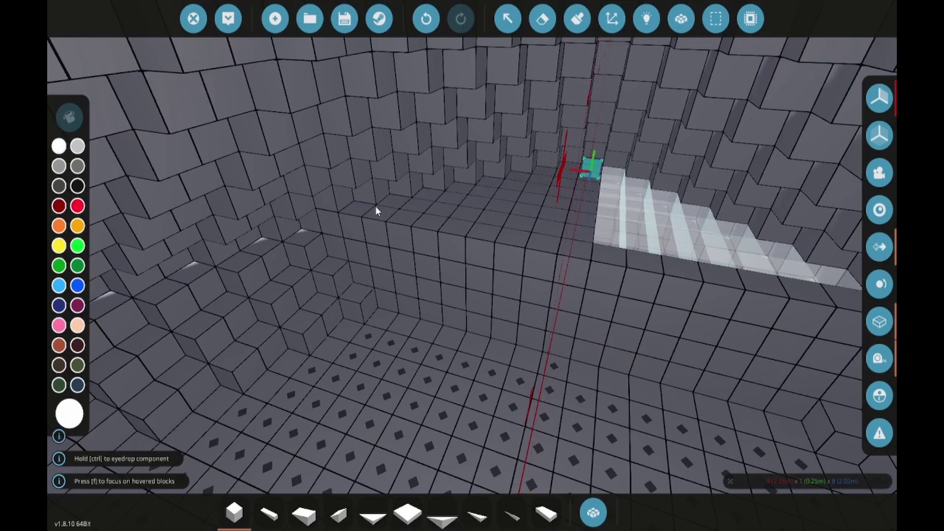
pyautogui.press('Escape')
pyautogui.moveTo(369, 210); pyautogui.dragTo(589, 240)
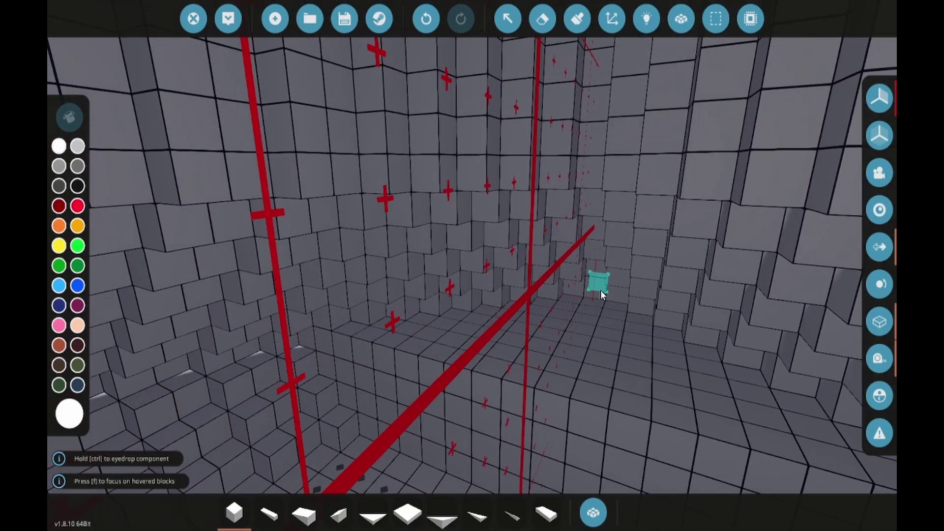
pyautogui.moveTo(600, 291); pyautogui.dragTo(533, 324)
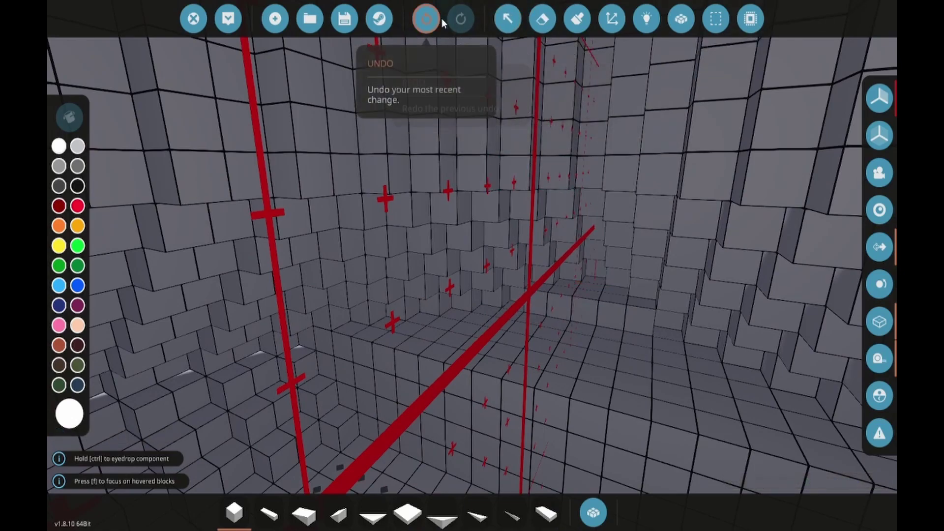
# Step: Build a bulkhead row of blocks across the interior and start another small run
pyautogui.moveTo(603, 294)
pyautogui.mouseDown()
pyautogui.moveTo(506, 240)
pyautogui.moveTo(602, 216)
pyautogui.mouseUp()
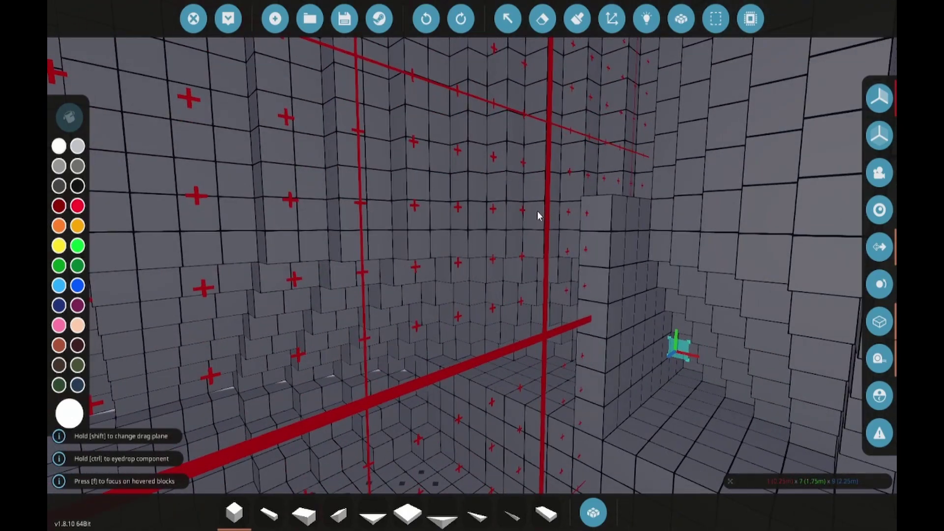
pyautogui.moveTo(537, 217); pyautogui.dragTo(622, 263)
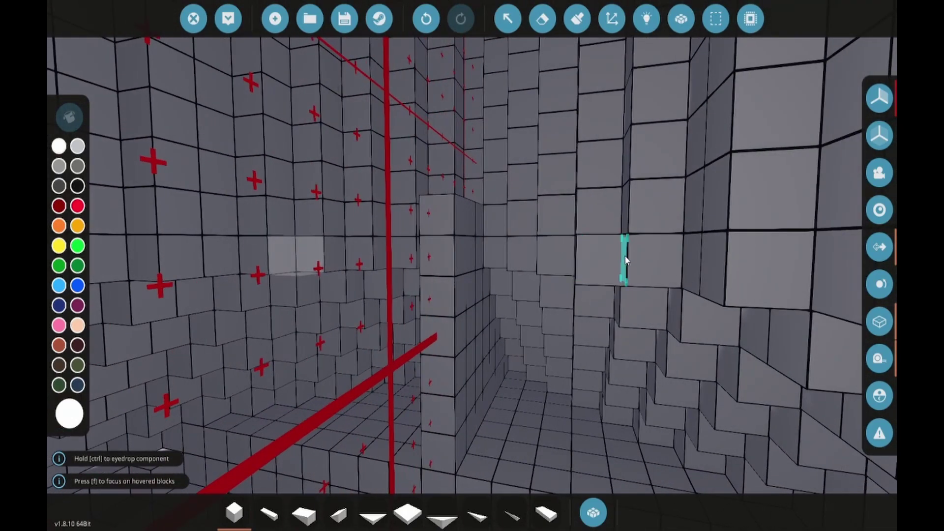
pyautogui.moveTo(491, 252)
pyautogui.mouseDown()
pyautogui.moveTo(713, 274)
pyautogui.moveTo(638, 252)
pyautogui.mouseUp()
pyautogui.moveTo(590, 173)
pyautogui.mouseDown()
pyautogui.moveTo(566, 313)
pyautogui.moveTo(516, 415)
pyautogui.moveTo(524, 426)
pyautogui.moveTo(505, 222)
pyautogui.mouseUp()
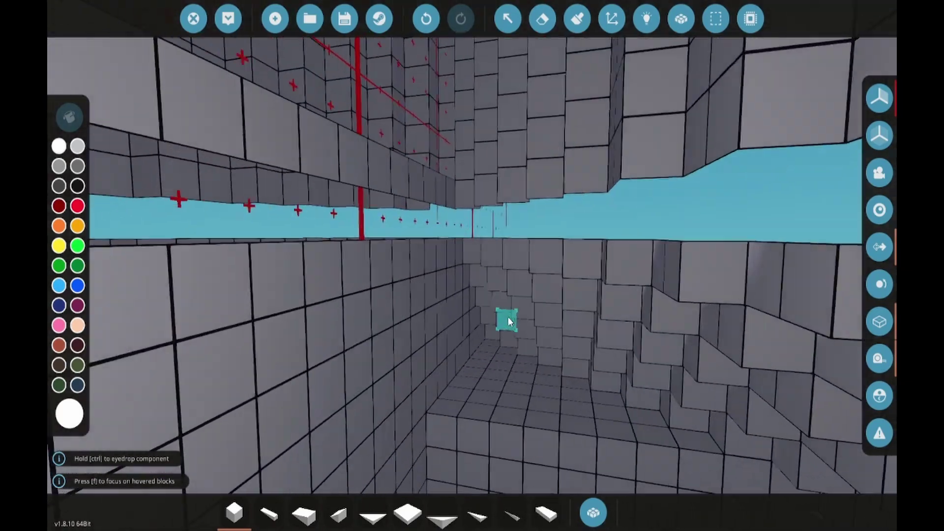
pyautogui.click(403, 255)
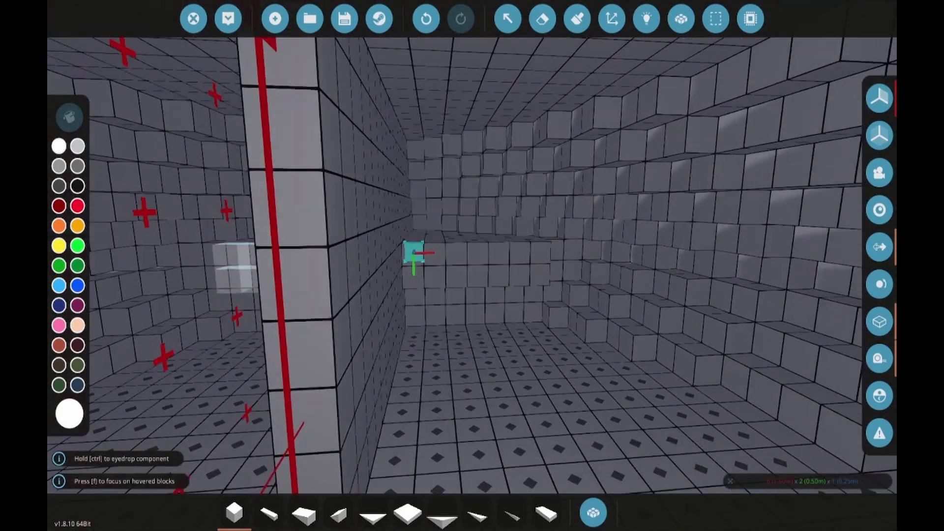
pyautogui.moveTo(413, 255)
pyautogui.mouseDown()
pyautogui.moveTo(619, 283)
pyautogui.moveTo(473, 281)
pyautogui.mouseUp()
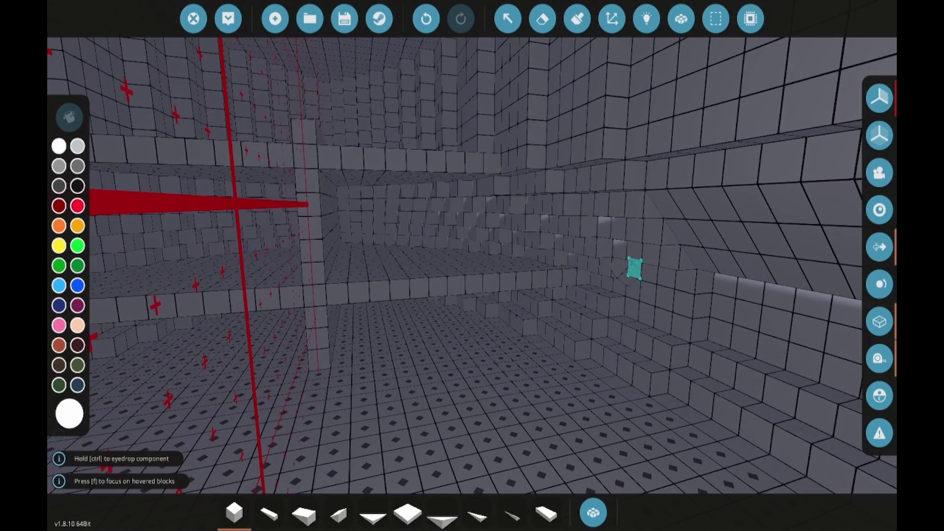
pyautogui.scroll(6, 472, 266)
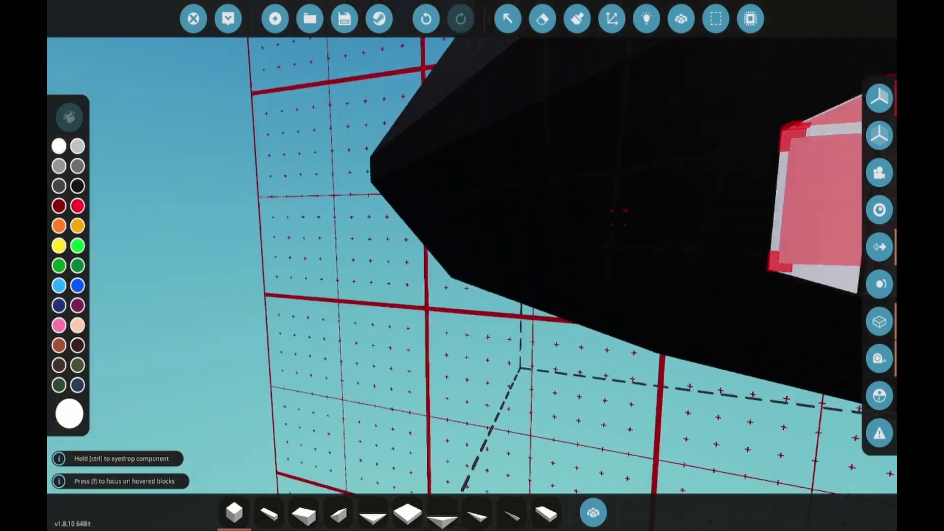
pyautogui.scroll(8, 472, 265)
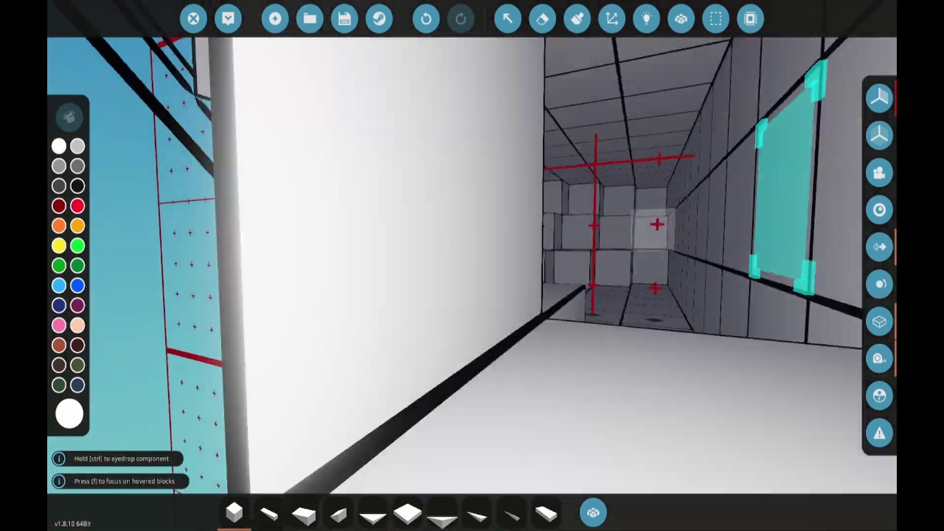
pyautogui.scroll(-8, 473, 266)
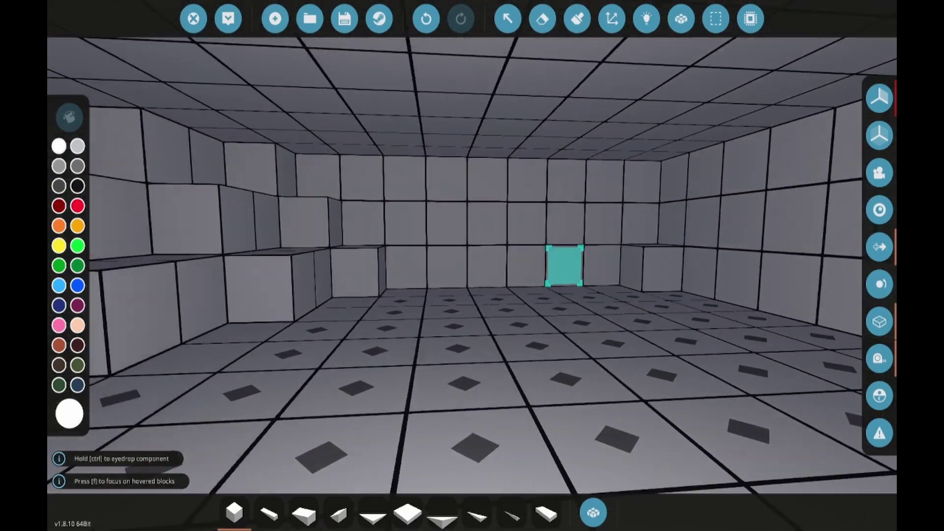
pyautogui.scroll(8, 472, 266)
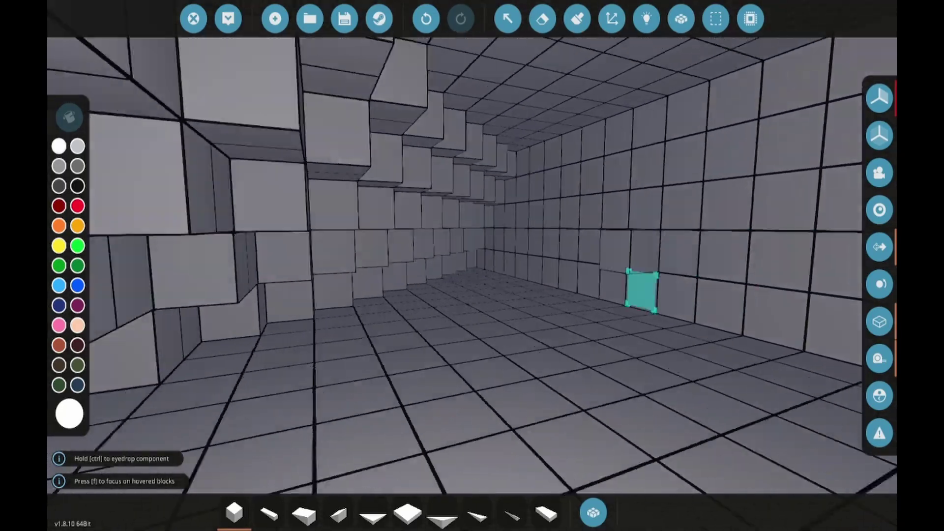
pyautogui.scroll(-8, 472, 265)
pyautogui.scroll(-8, 472, 266)
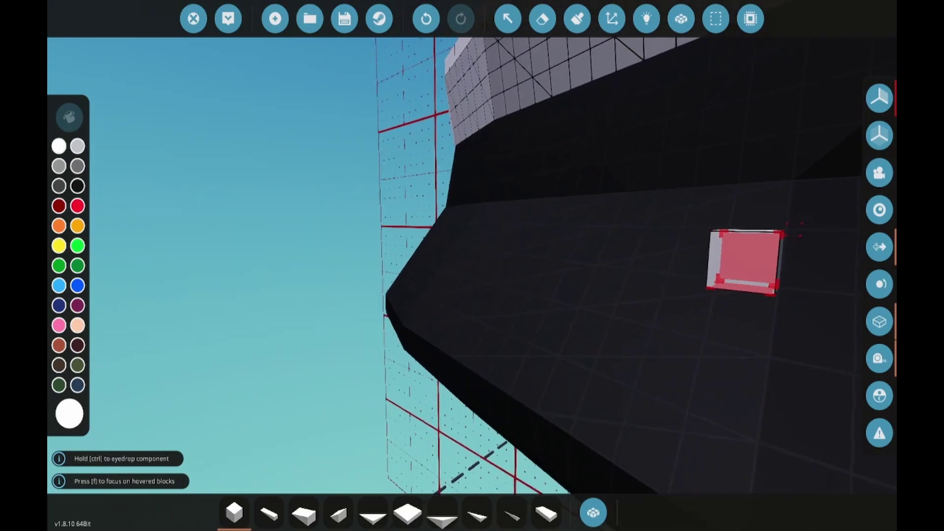
pyautogui.scroll(8, 472, 266)
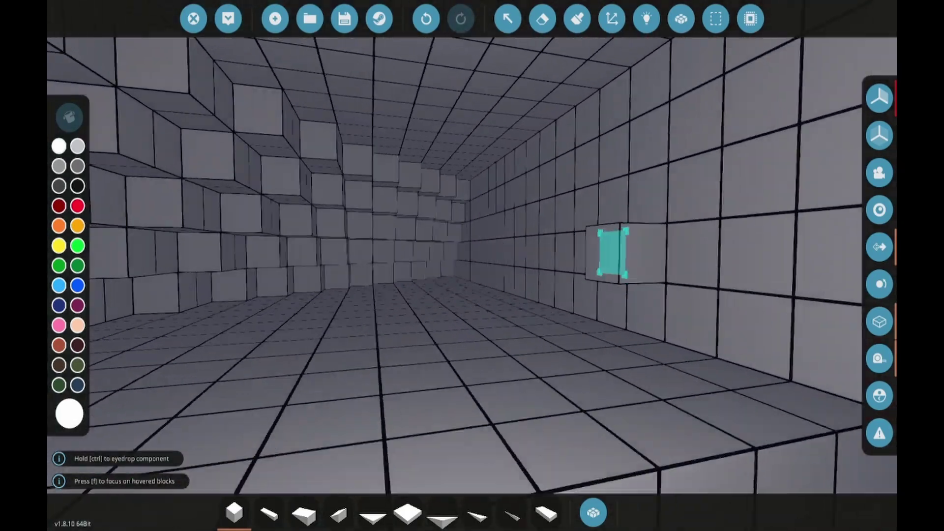
pyautogui.scroll(-8, 472, 266)
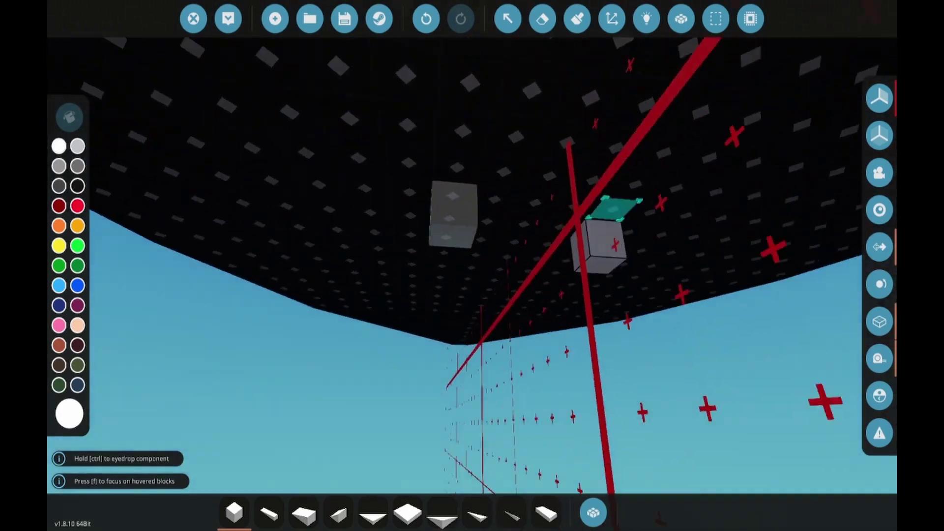
pyautogui.scroll(8, 472, 266)
pyautogui.scroll(8, 472, 266)
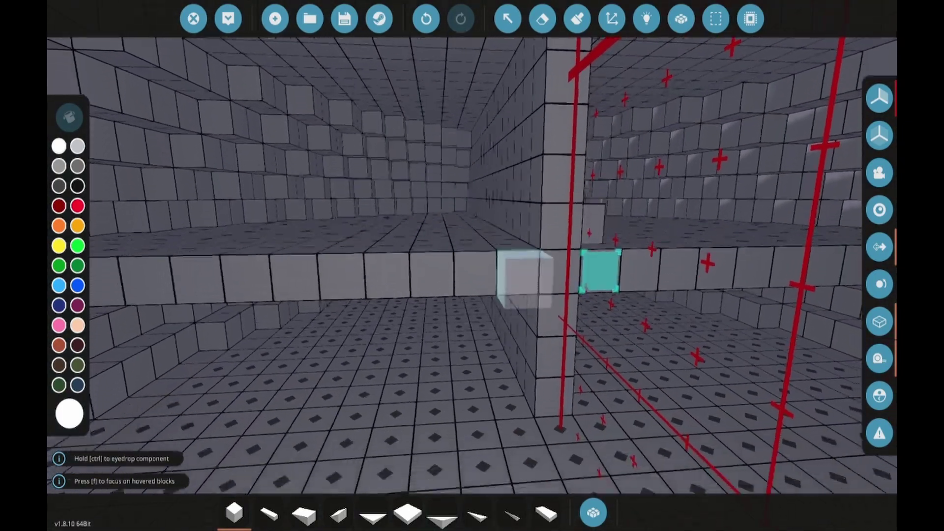
pyautogui.scroll(8, 520, 347)
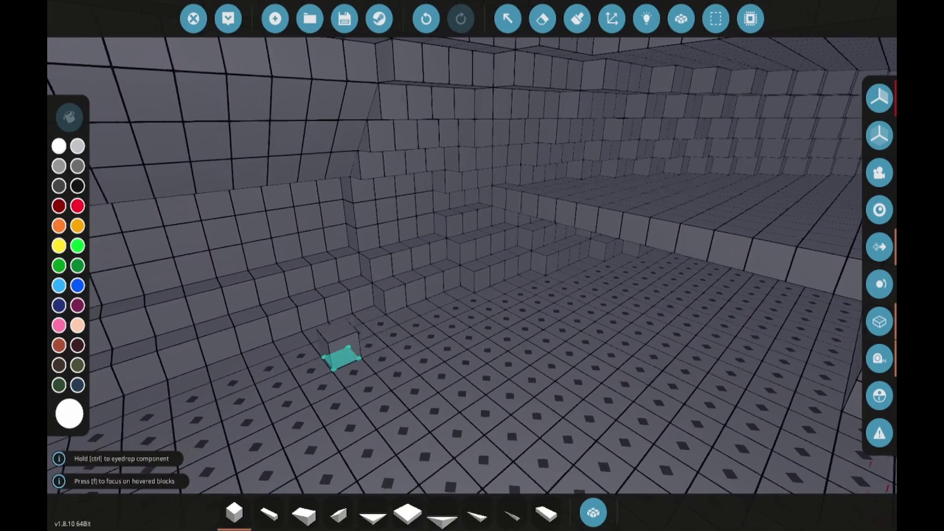
pyautogui.scroll(8, 528, 306)
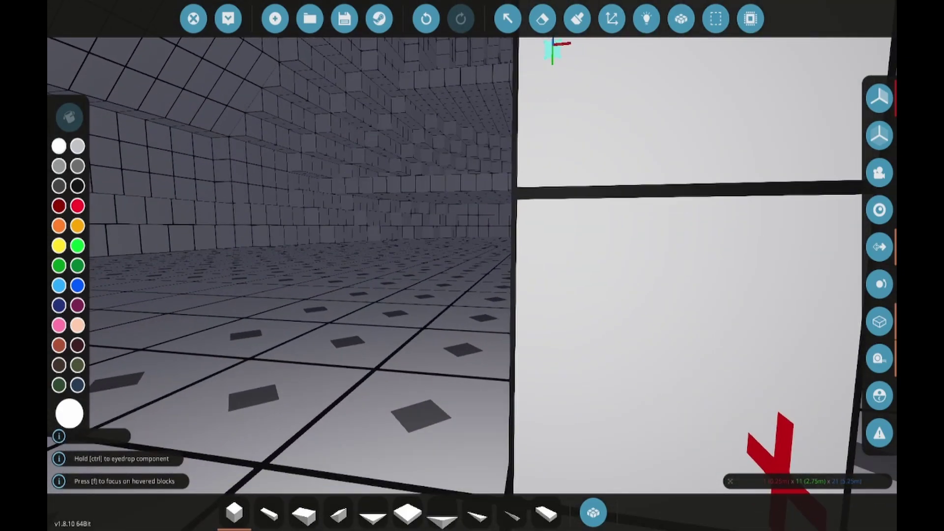
pyautogui.scroll(5, 473, 265)
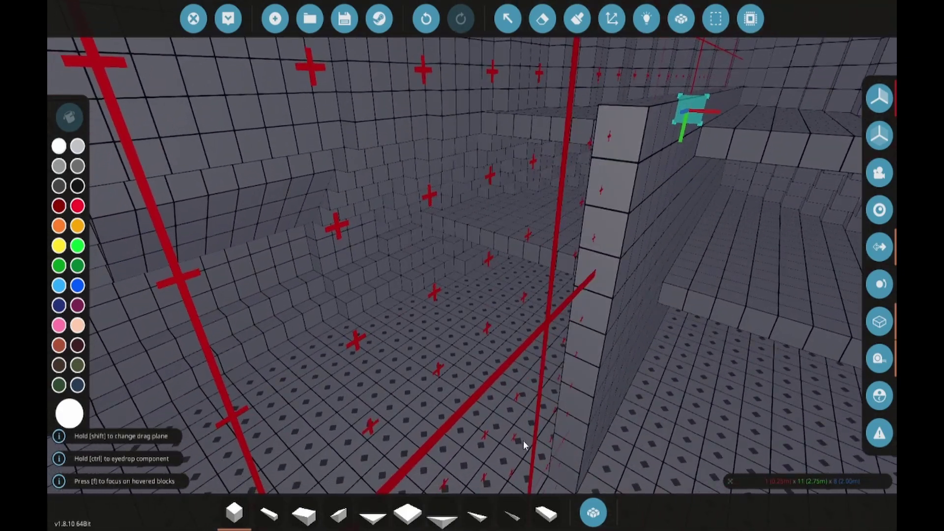
pyautogui.scroll(5, 566, 453)
# Step: Erase a row of blocks from the upper inner wall, then undo the recent changes
pyautogui.moveTo(574, 291); pyautogui.dragTo(527, 23)
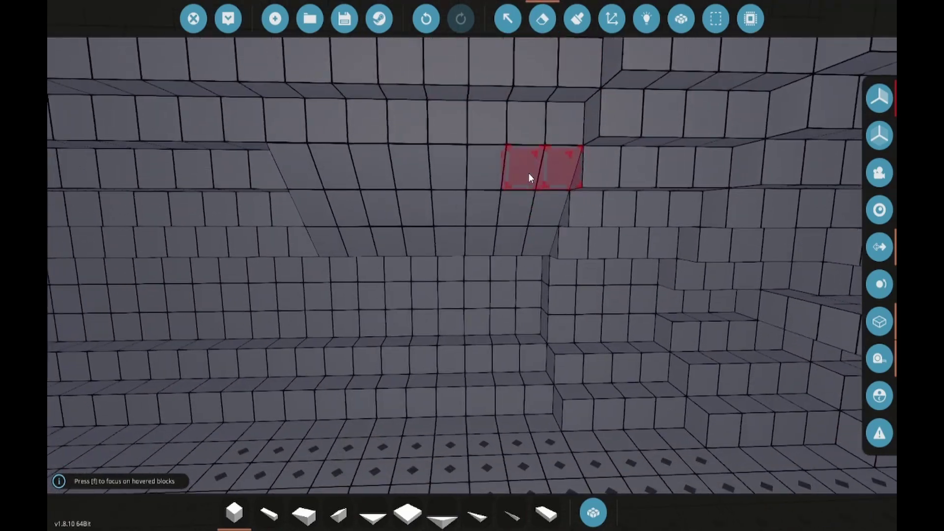
pyautogui.moveTo(561, 179); pyautogui.dragTo(446, 178)
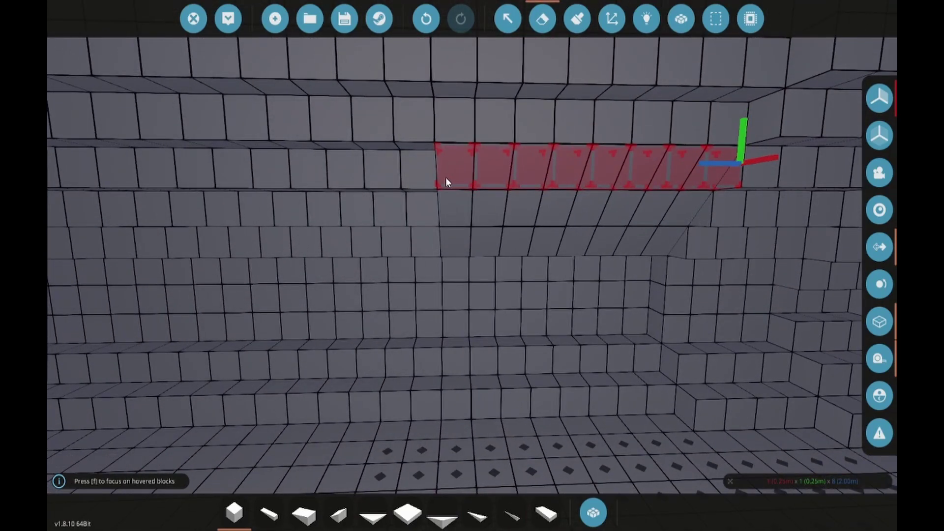
pyautogui.click(403, 223)
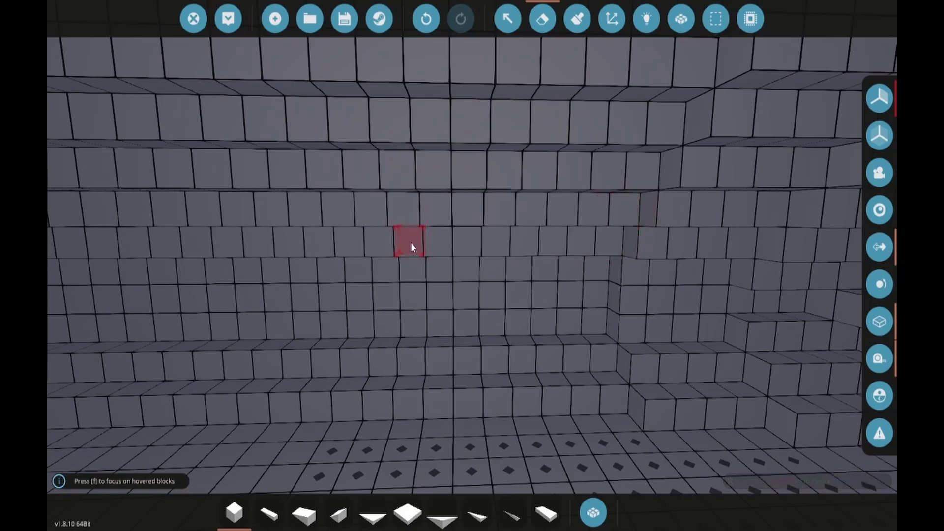
pyautogui.moveTo(411, 243)
pyautogui.mouseDown()
pyautogui.moveTo(524, 237)
pyautogui.moveTo(496, 259)
pyautogui.moveTo(290, 295)
pyautogui.mouseUp()
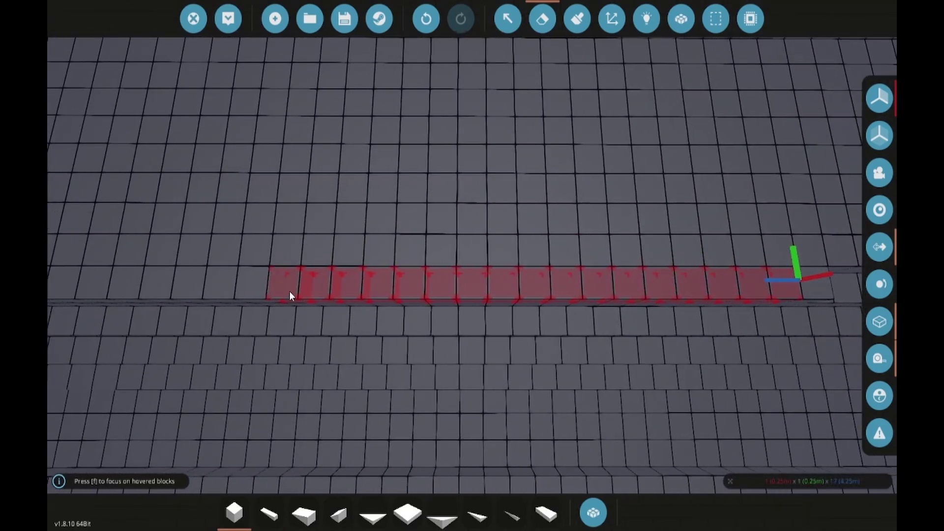
pyautogui.click(701, 288)
pyautogui.click(620, 291)
pyautogui.click(429, 21)
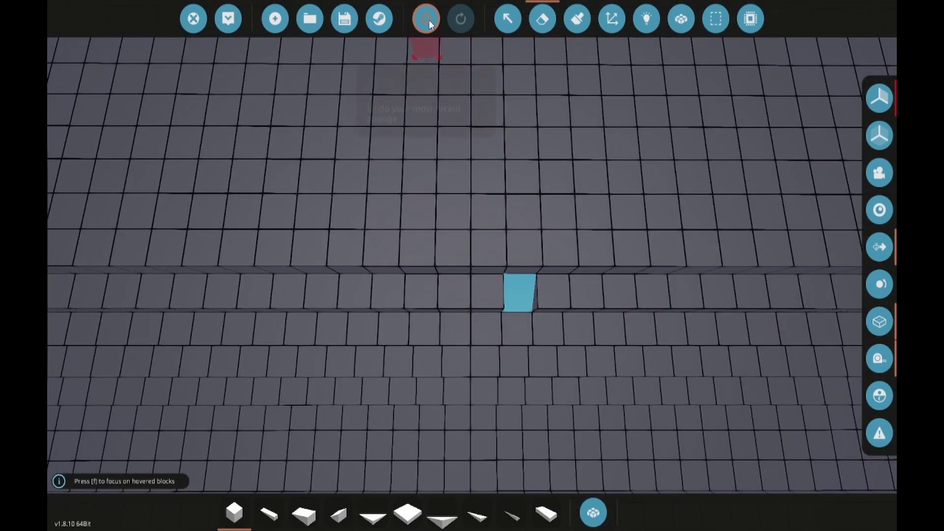
# Step: Mark a long row of wall blocks, using redo and undo to correct it
pyautogui.moveTo(523, 200); pyautogui.dragTo(524, 260)
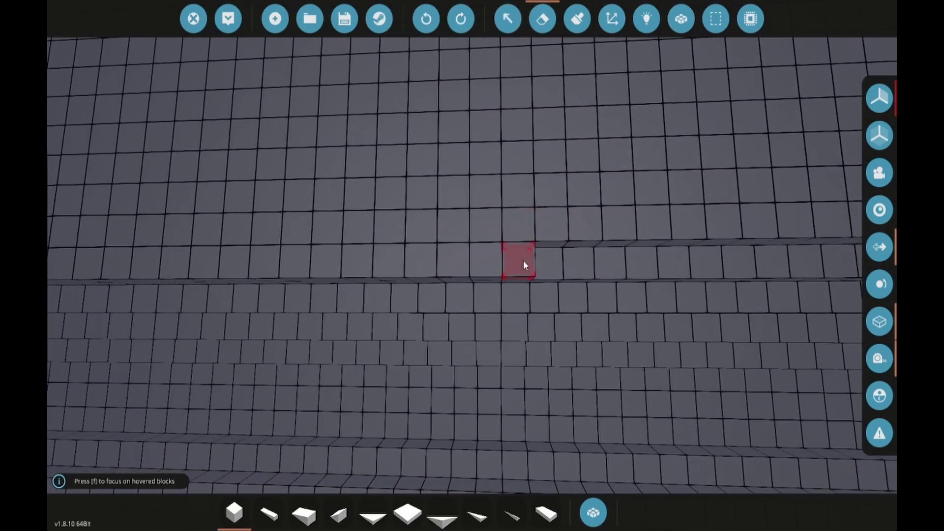
pyautogui.moveTo(620, 262); pyautogui.dragTo(431, 271)
pyautogui.click(430, 268)
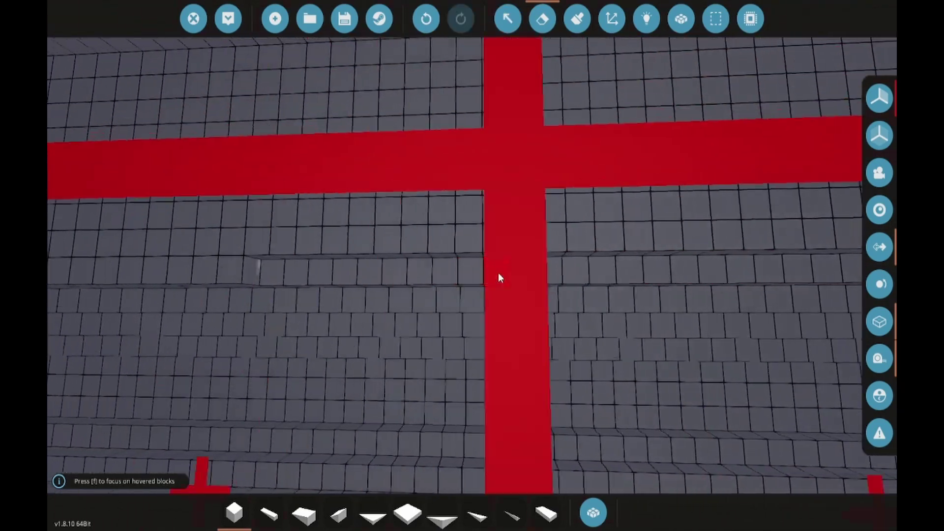
pyautogui.hotkey('ctrl', 'z')
pyautogui.moveTo(483, 275); pyautogui.dragTo(408, 280)
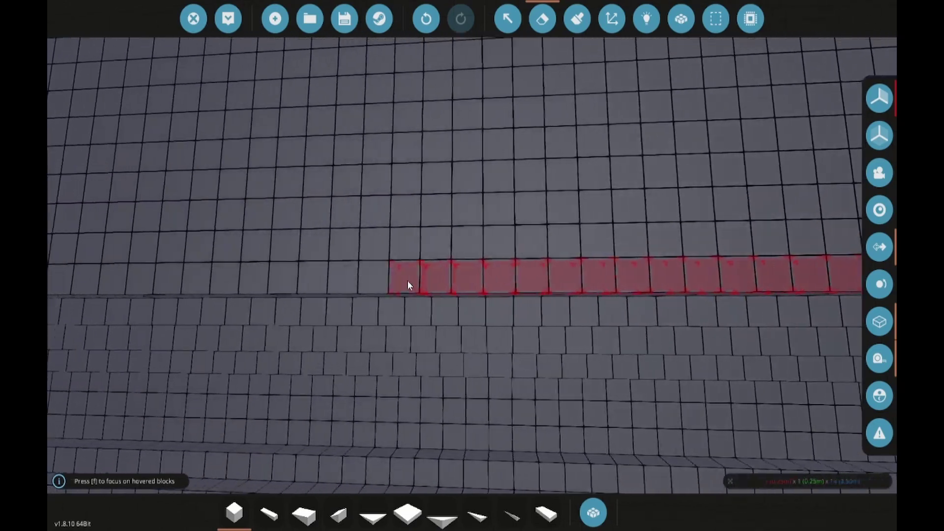
pyautogui.scroll(-3, 457, 282)
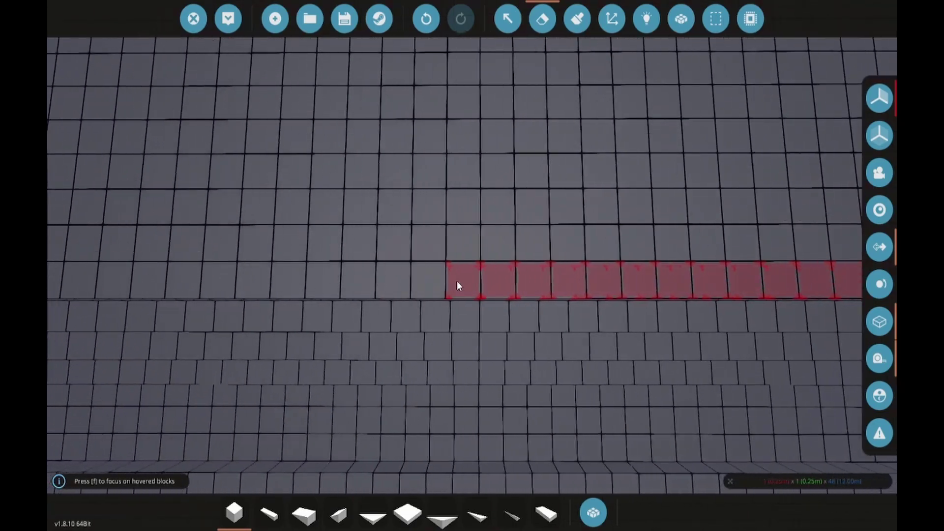
pyautogui.moveTo(458, 281); pyautogui.dragTo(370, 283)
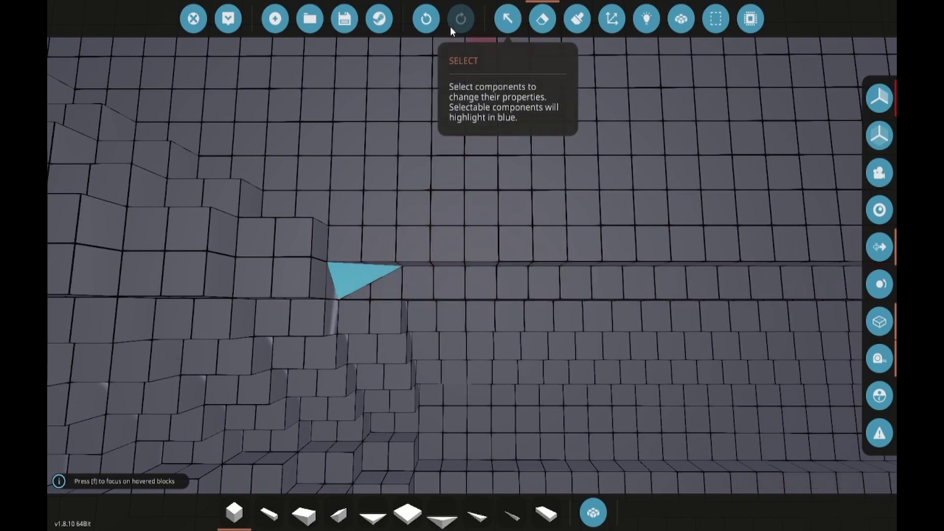
pyautogui.click(461, 19)
# Step: Erase another long row of wall blocks, undoing missteps to leave a groove
pyautogui.moveTo(387, 280); pyautogui.dragTo(605, 280)
pyautogui.click(249, 296)
pyautogui.click(485, 291)
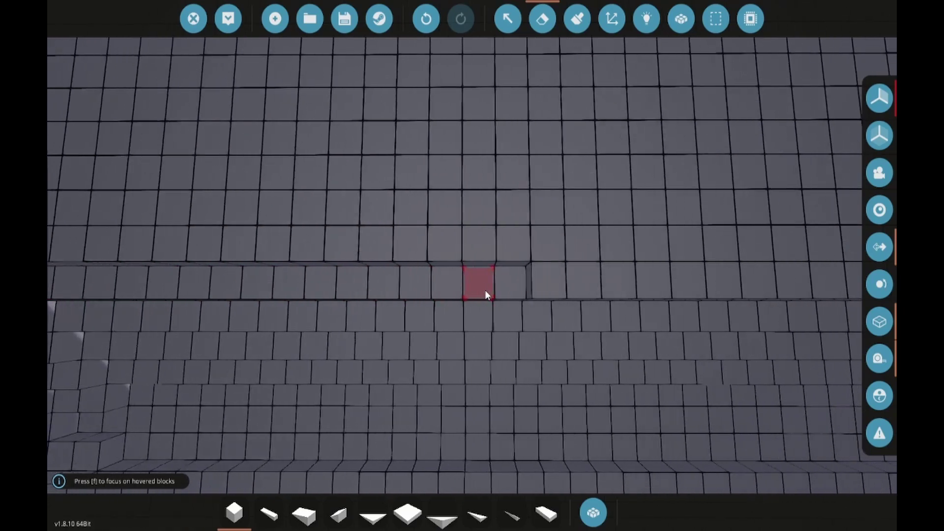
pyautogui.moveTo(486, 290); pyautogui.dragTo(545, 284)
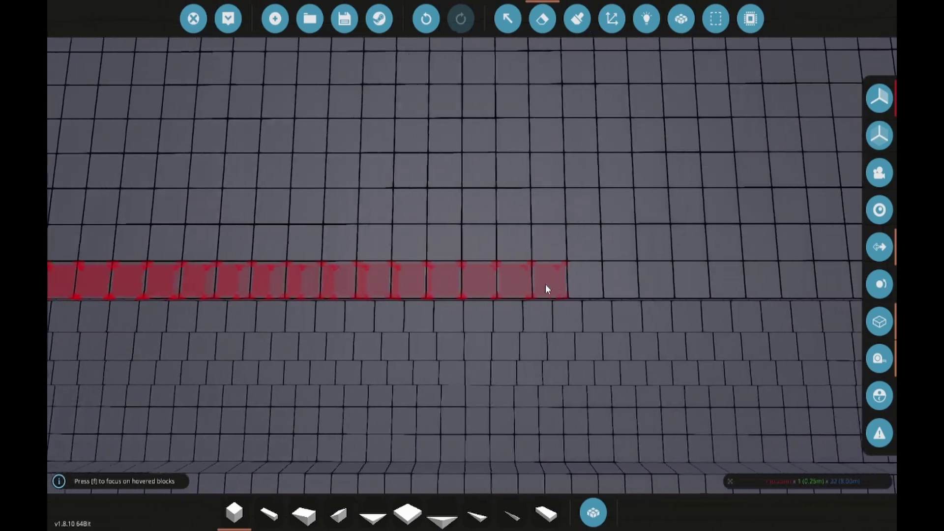
pyautogui.moveTo(546, 284); pyautogui.dragTo(592, 284)
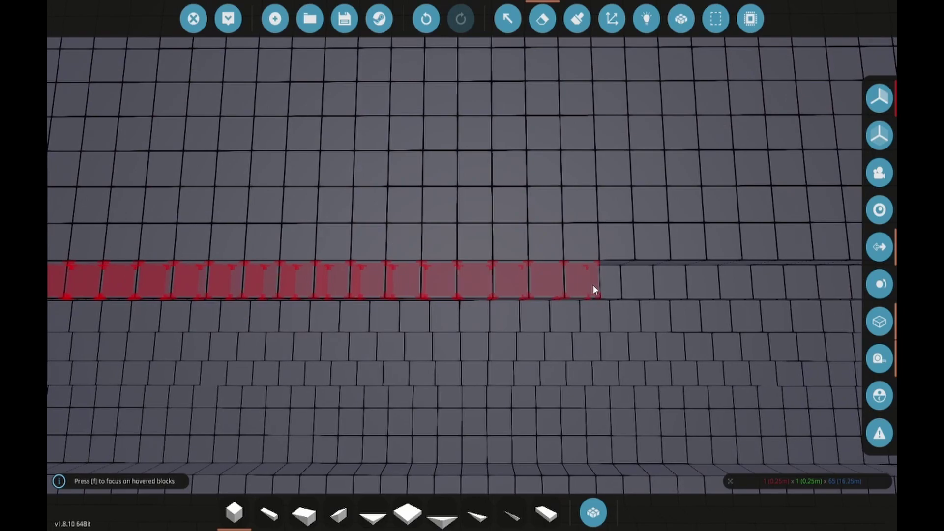
pyautogui.click(426, 19)
pyautogui.moveTo(565, 260)
pyautogui.mouseDown()
pyautogui.moveTo(444, 285)
pyautogui.moveTo(452, 280)
pyautogui.mouseUp()
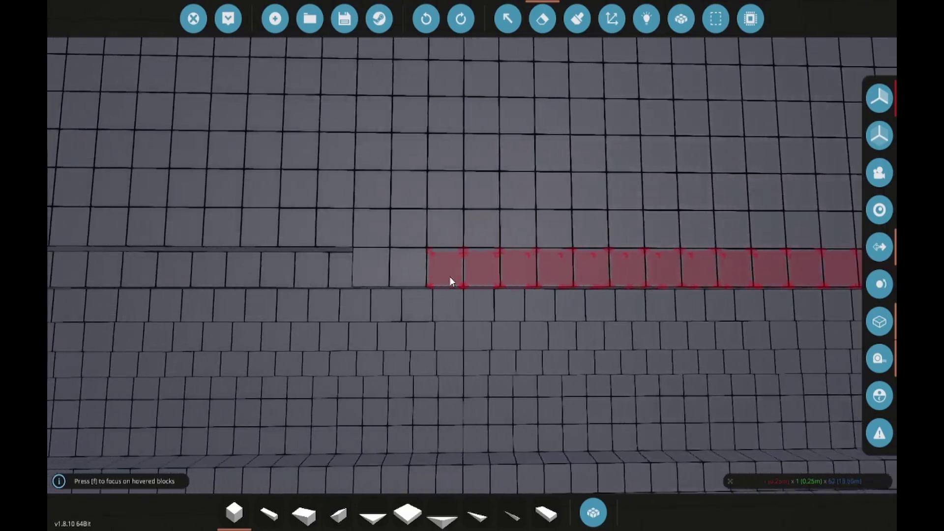
pyautogui.hotkey('ctrl', 'z')
pyautogui.moveTo(459, 275)
pyautogui.mouseDown()
pyautogui.moveTo(546, 244)
pyautogui.moveTo(472, 266)
pyautogui.moveTo(517, 243)
pyautogui.mouseUp()
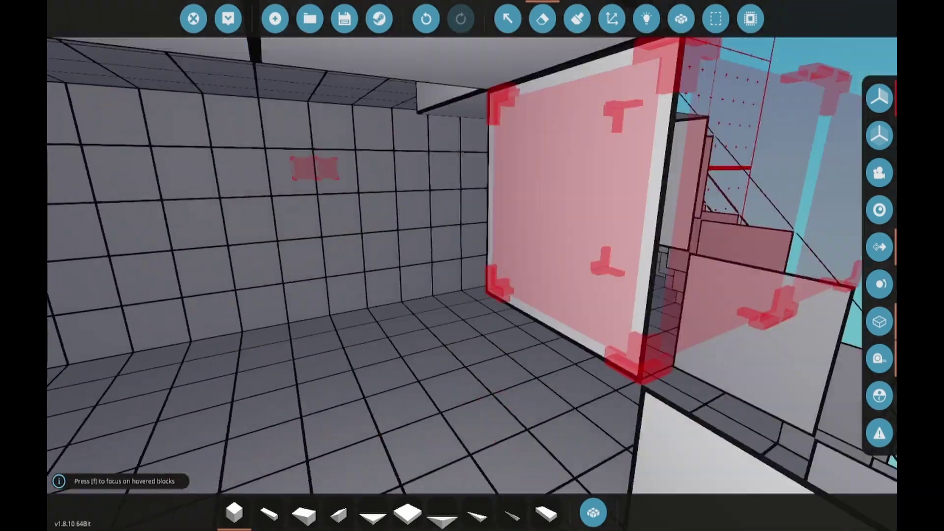
pyautogui.moveTo(473, 265); pyautogui.dragTo(517, 244)
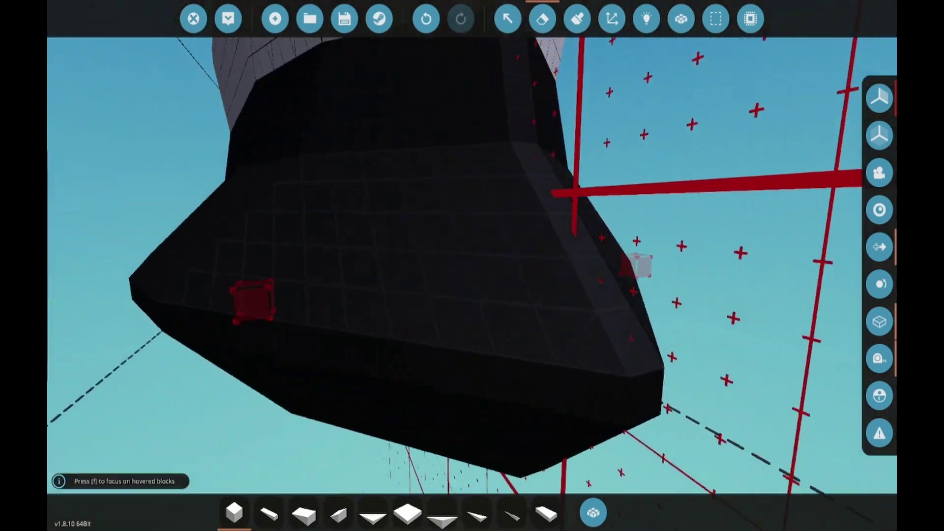
pyautogui.moveTo(472, 266); pyautogui.dragTo(472, 222)
pyautogui.moveTo(473, 266); pyautogui.dragTo(472, 222)
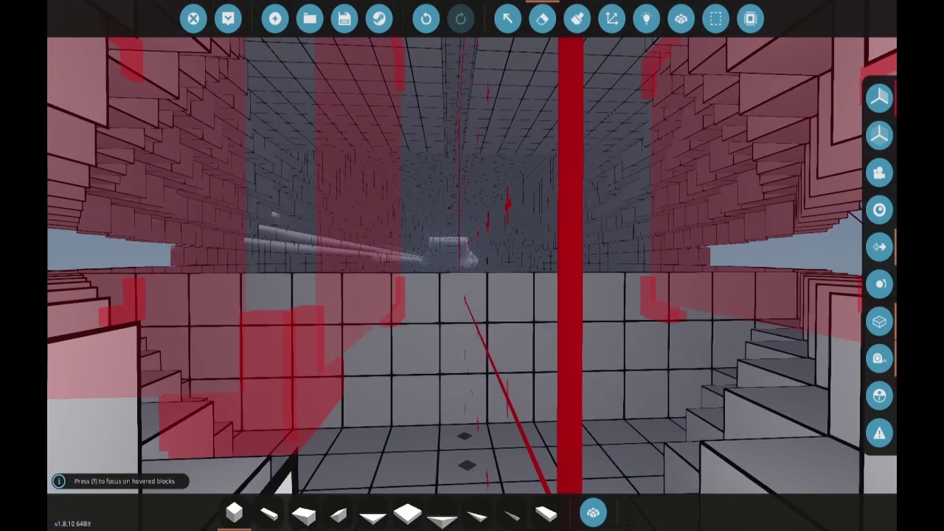
pyautogui.press('s')
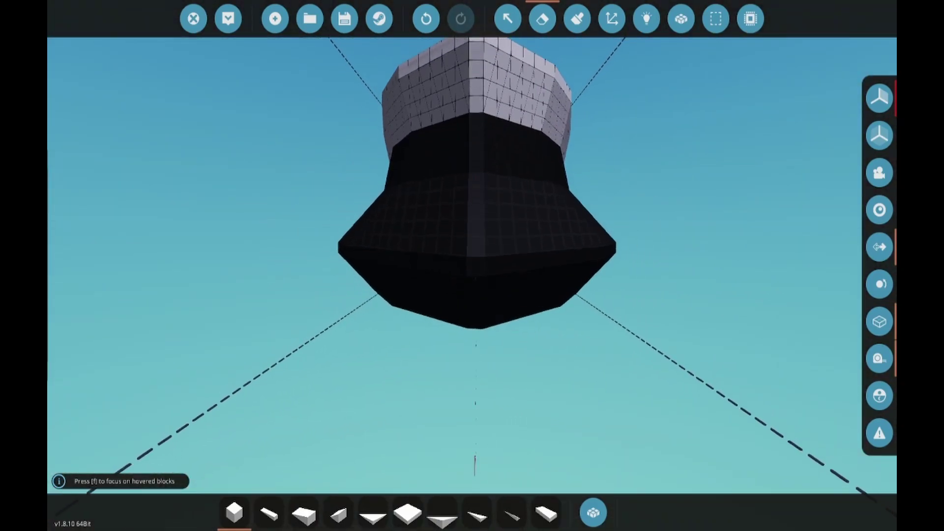
pyautogui.press('w')
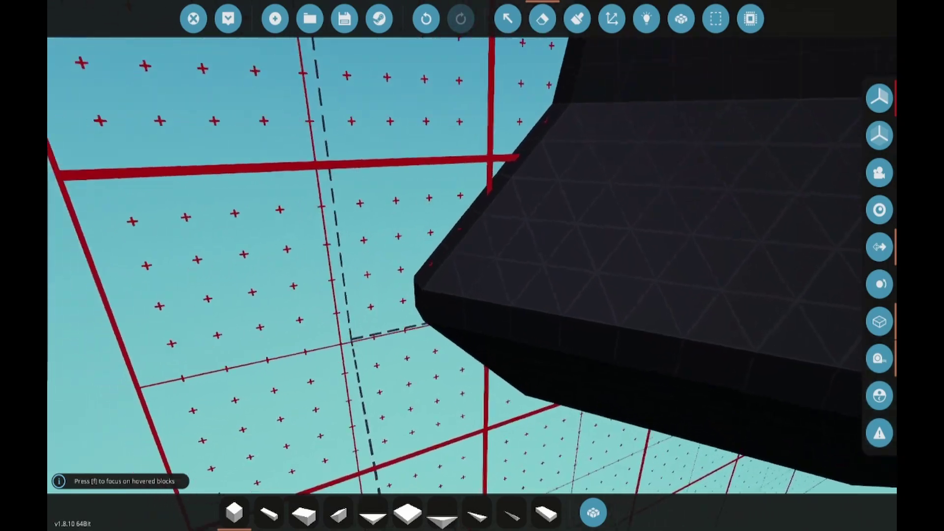
pyautogui.press('w')
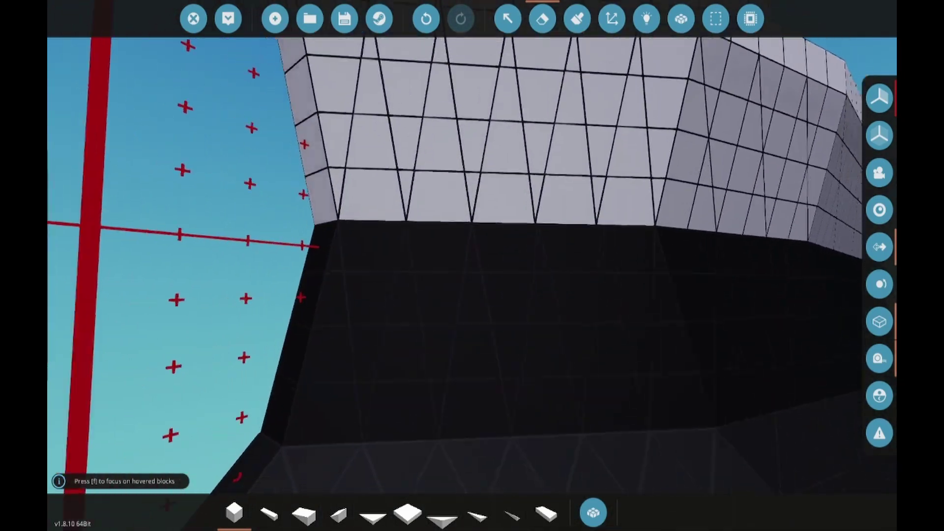
pyautogui.press('s')
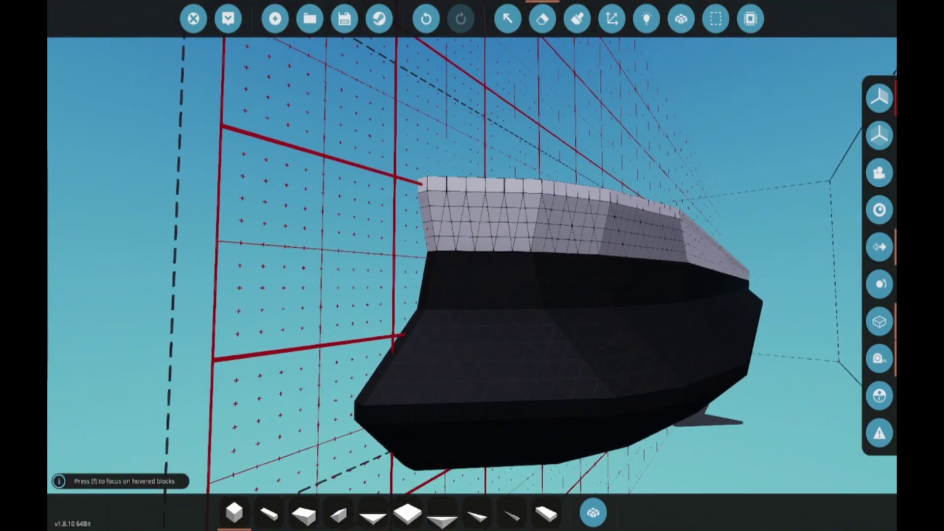
pyautogui.press('w')
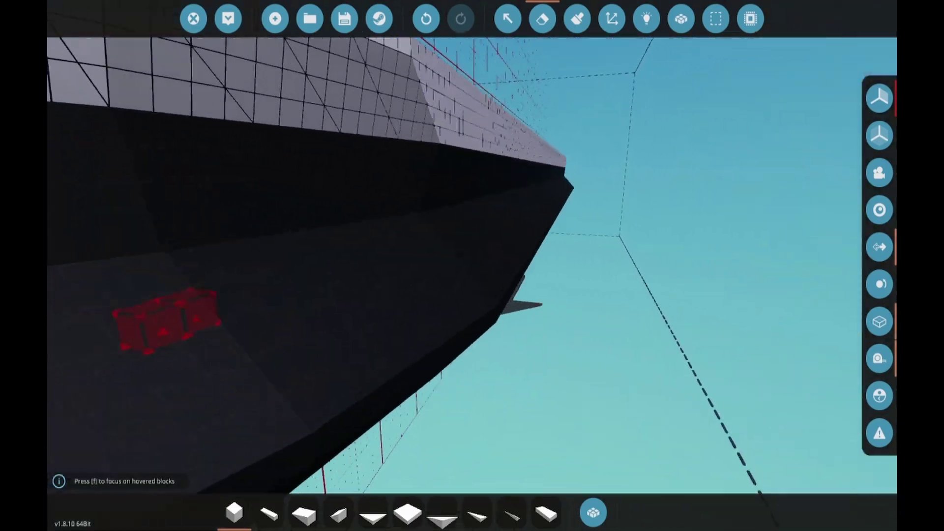
pyautogui.press('w')
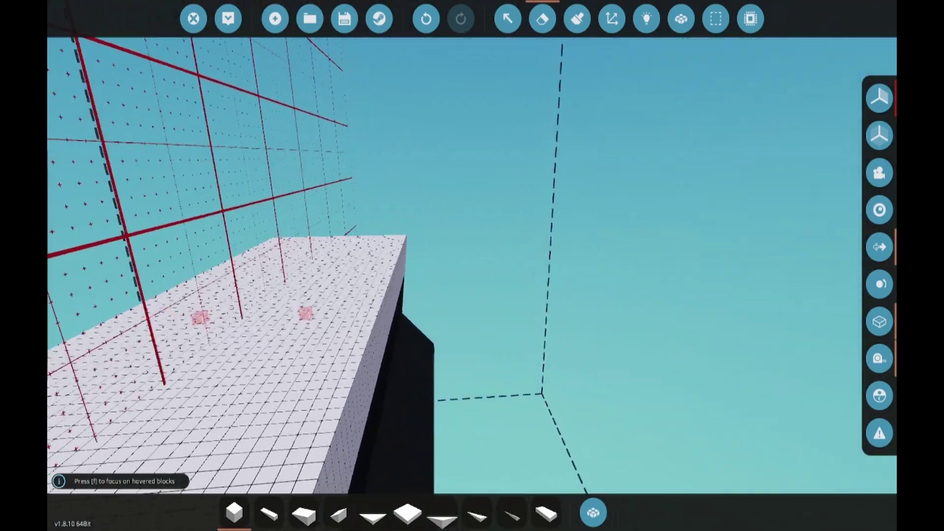
pyautogui.press('d')
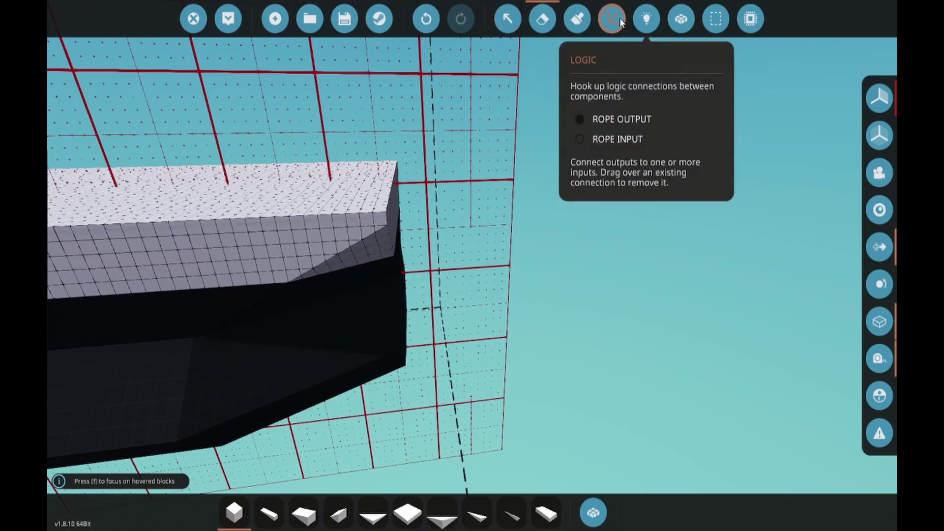
pyautogui.press('w')
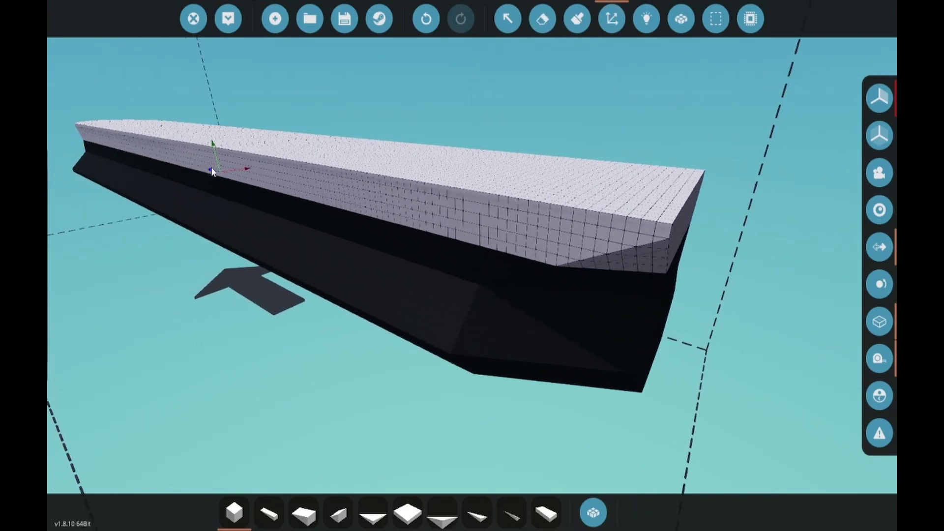
# Step: Fly past the stern and out of the hull to circle its exterior
pyautogui.moveTo(375, 225)
pyautogui.mouseDown()
pyautogui.moveTo(473, 266)
pyautogui.moveTo(473, 110)
pyautogui.mouseUp()
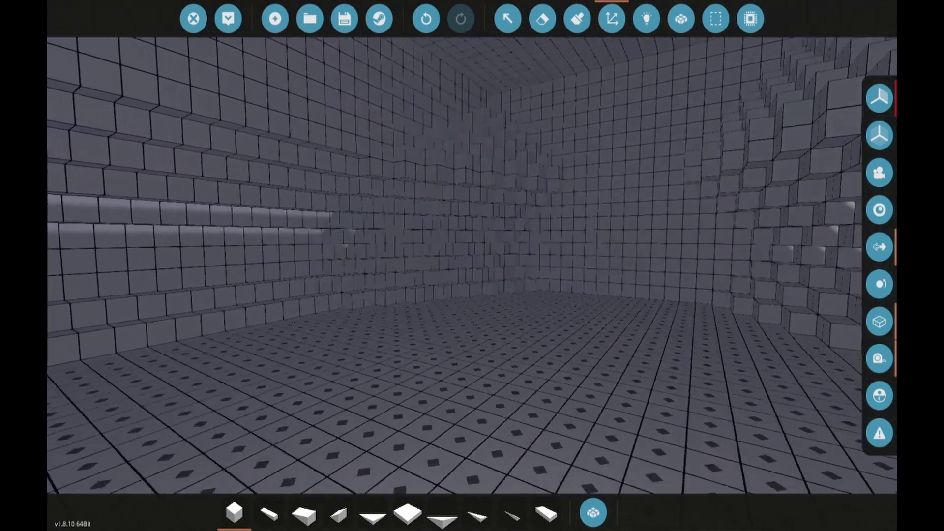
pyautogui.moveTo(472, 222); pyautogui.dragTo(473, 259)
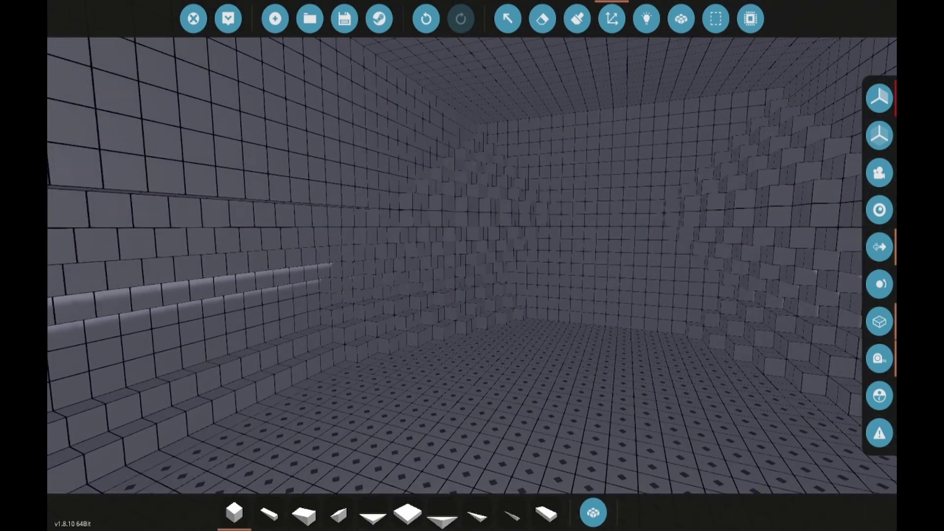
pyautogui.scroll(3, 473, 266)
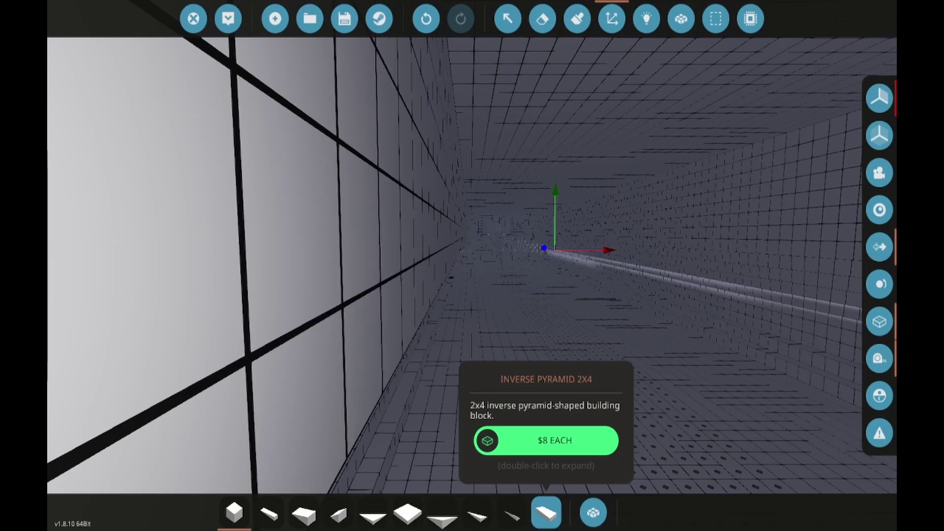
pyautogui.press('w')
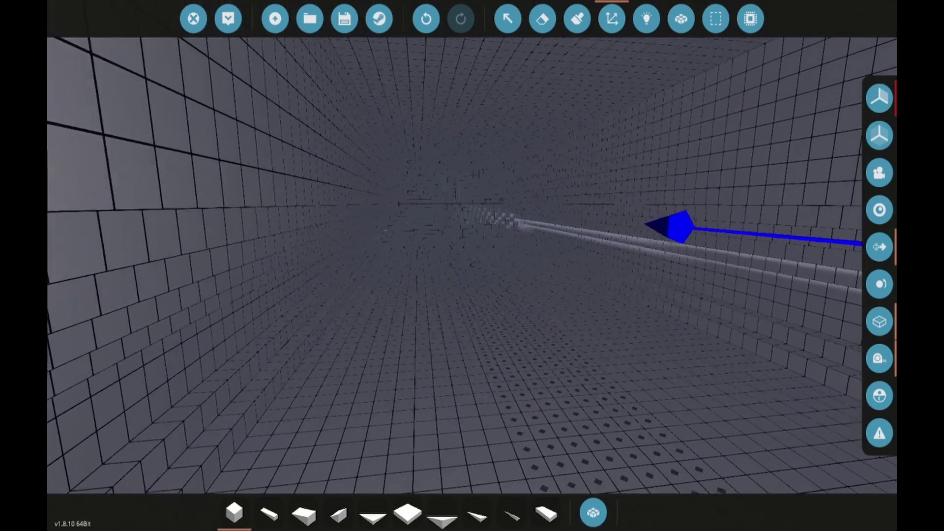
pyautogui.press('w')
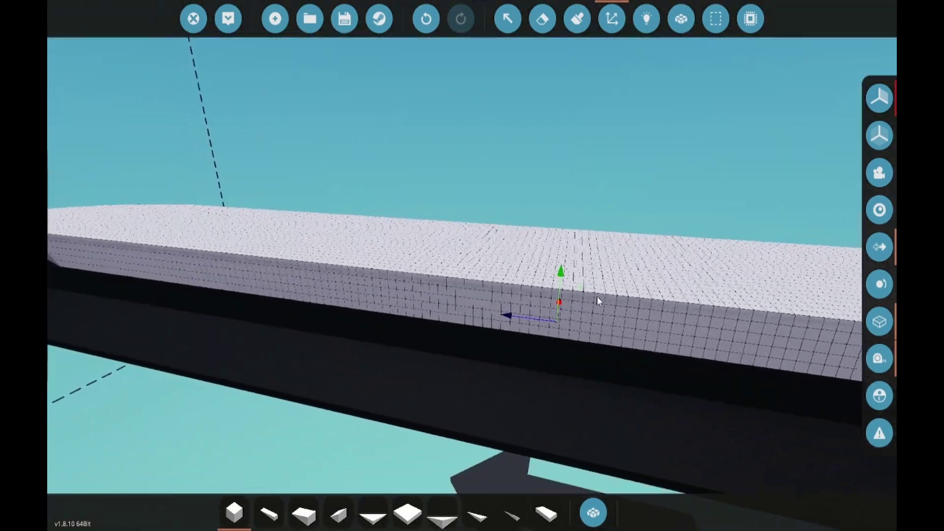
pyautogui.press('w')
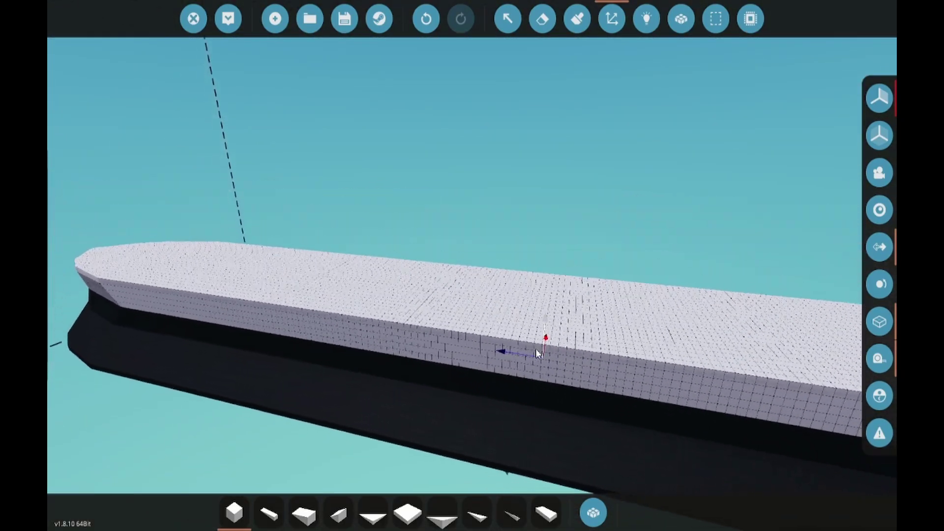
# Step: Turn on World View and fly along the hull's waterline, then back inside it
pyautogui.click(880, 391)
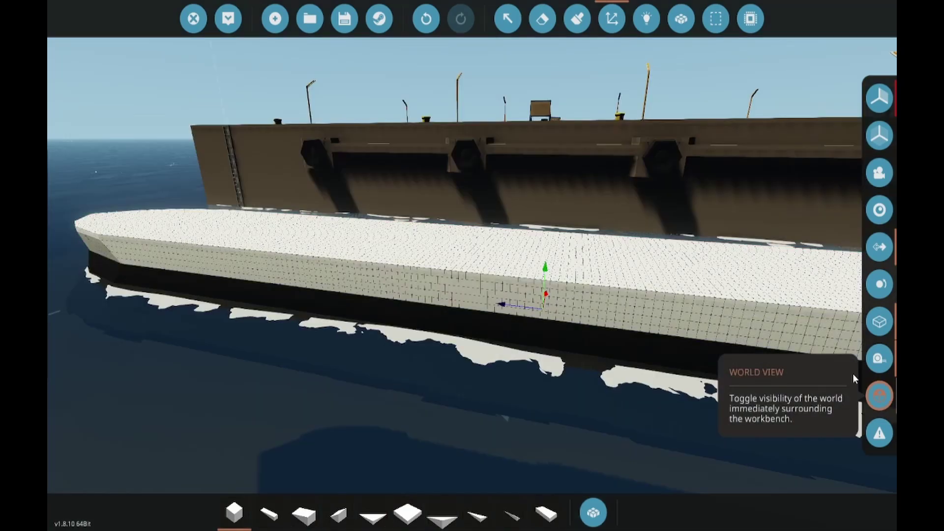
pyautogui.press('w')
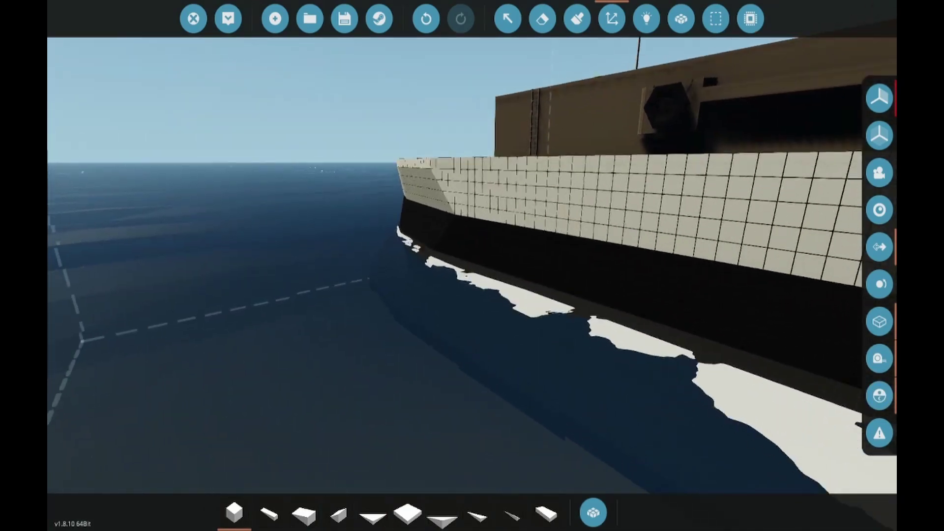
pyautogui.press('s')
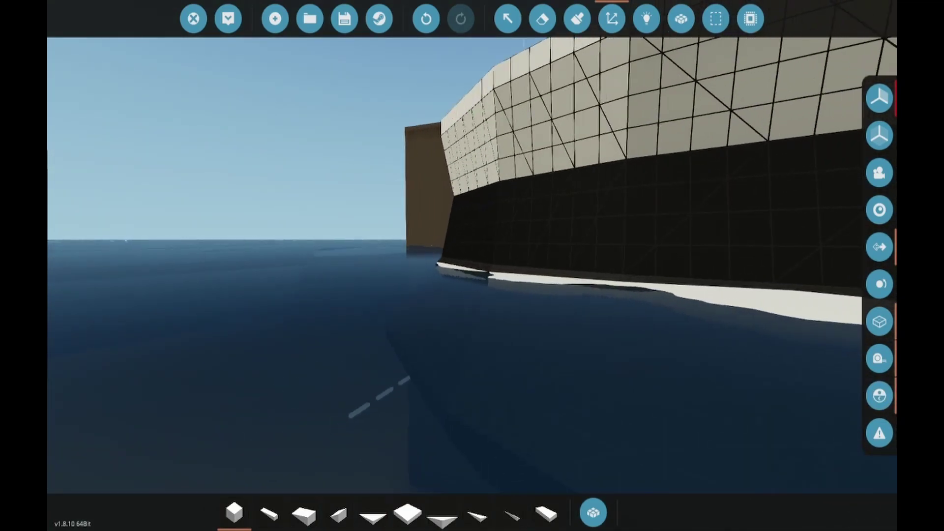
pyautogui.press('a')
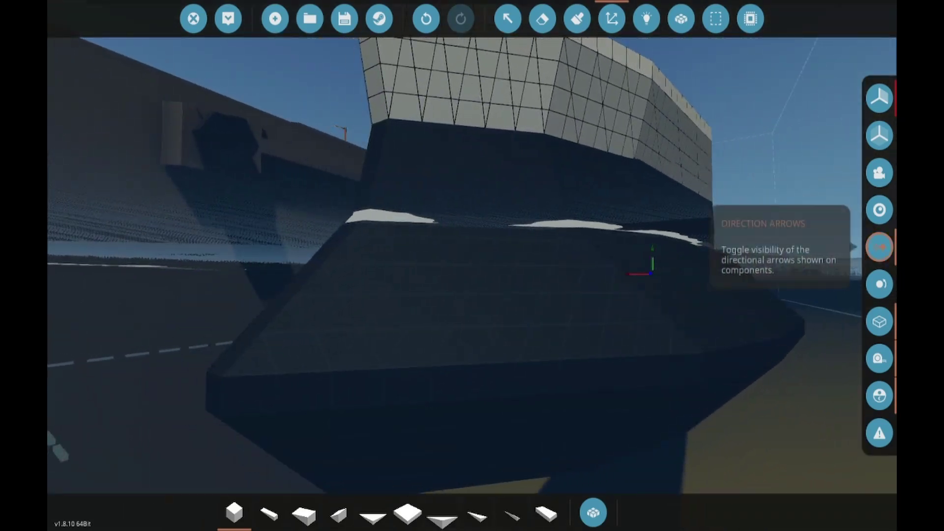
pyautogui.press('w')
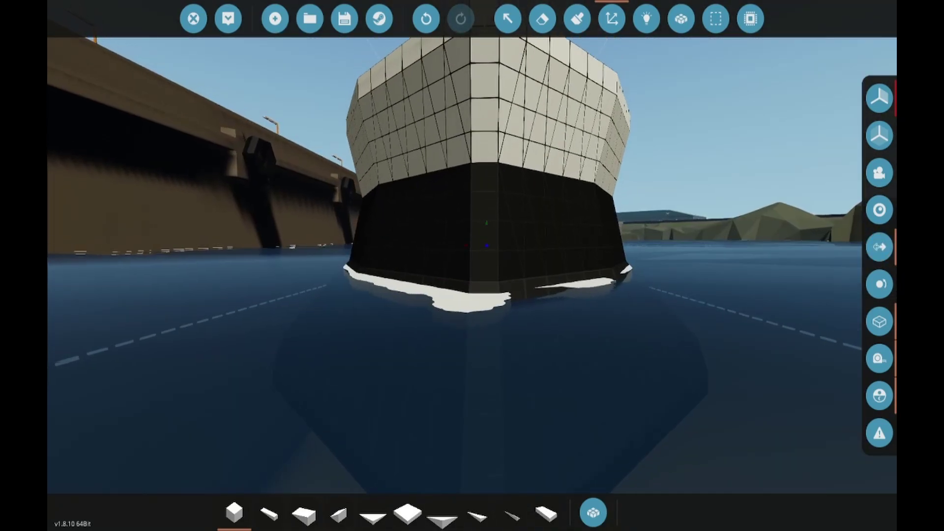
pyautogui.press('w')
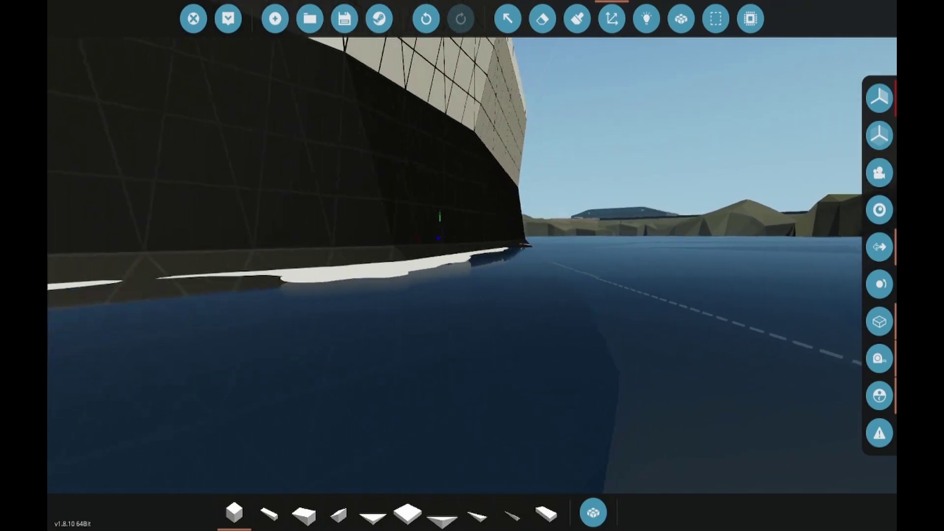
pyautogui.press('w')
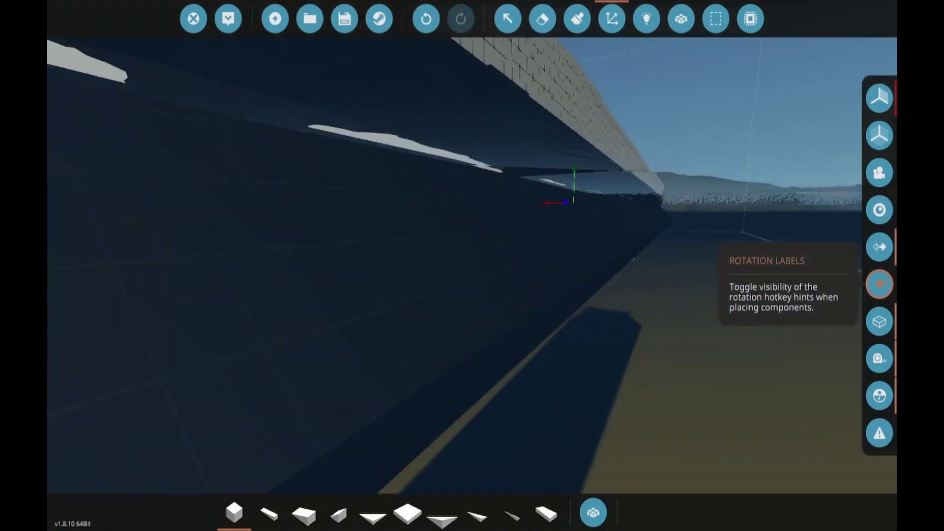
pyautogui.press('w')
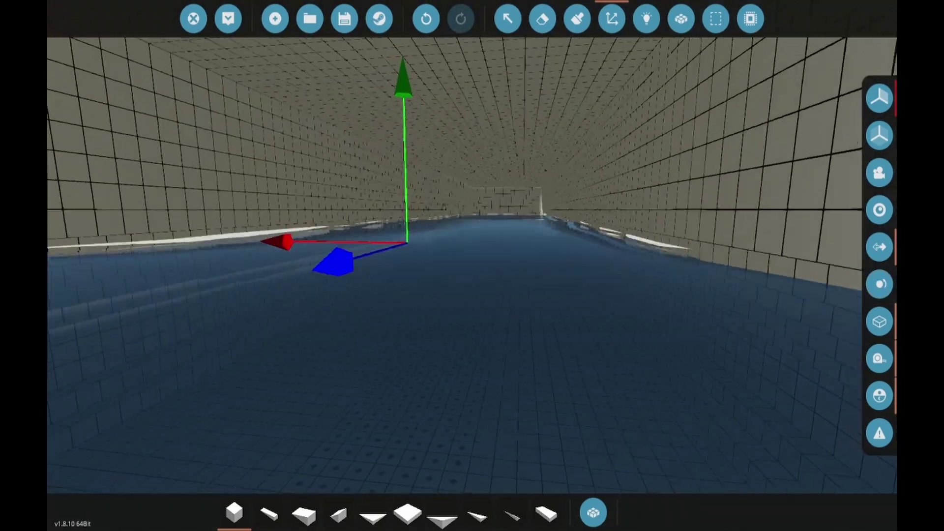
pyautogui.press('w')
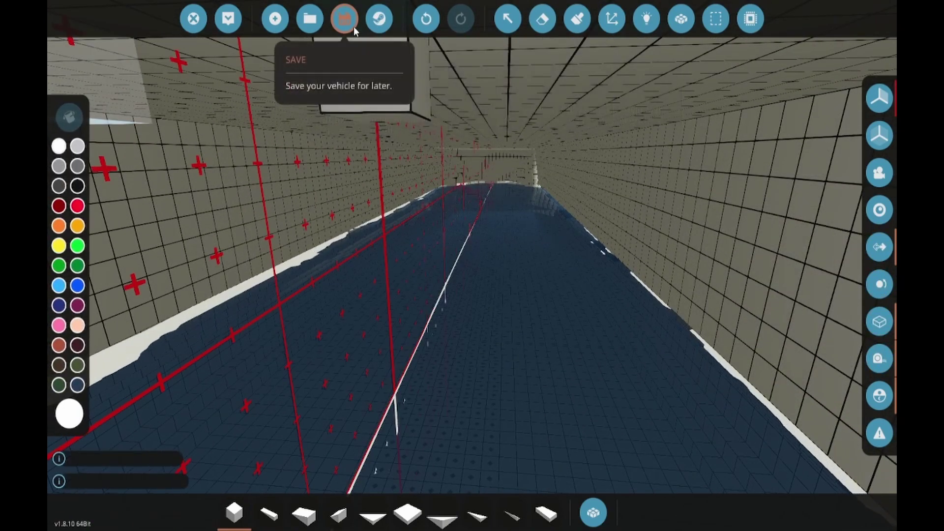
# Step: Open the save vehicle list and pick the new vehicle slot
pyautogui.click(345, 19)
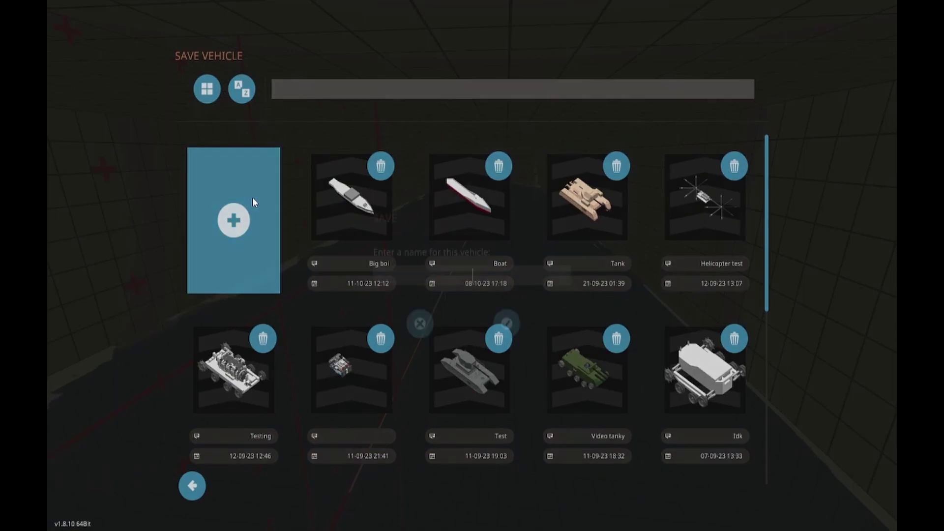
pyautogui.click(234, 221)
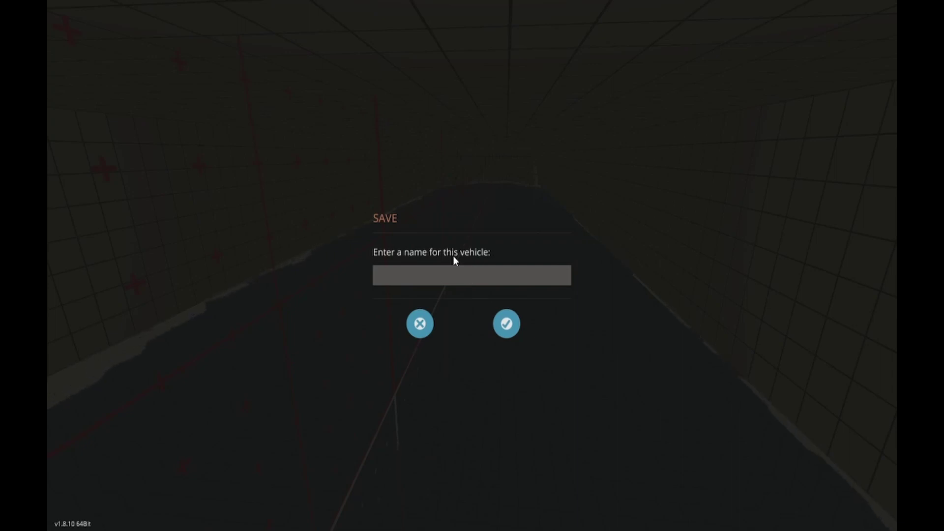
pyautogui.write('Cr')
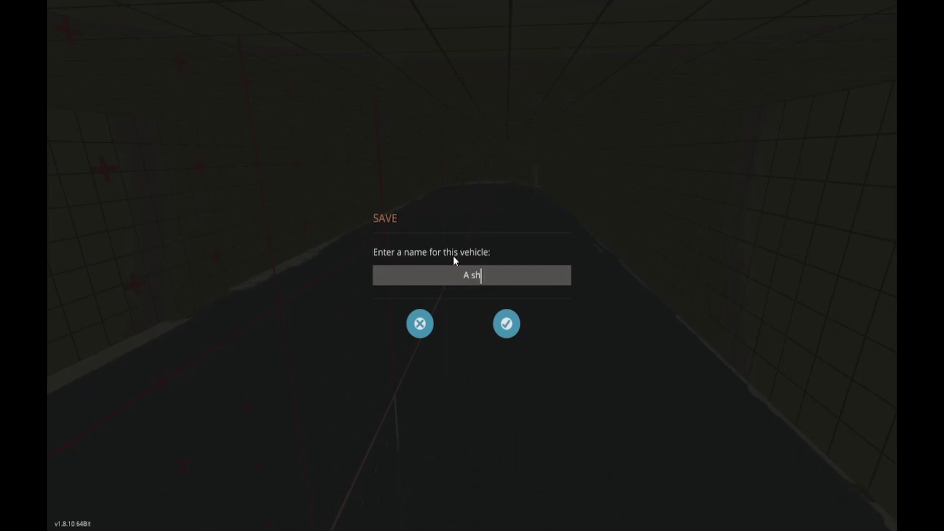
pyautogui.write('ip ')
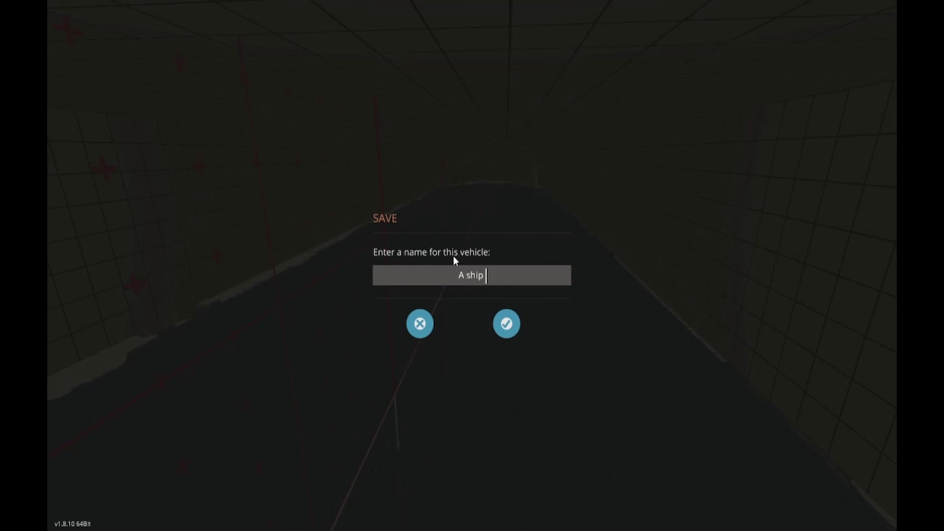
pyautogui.write('with ')
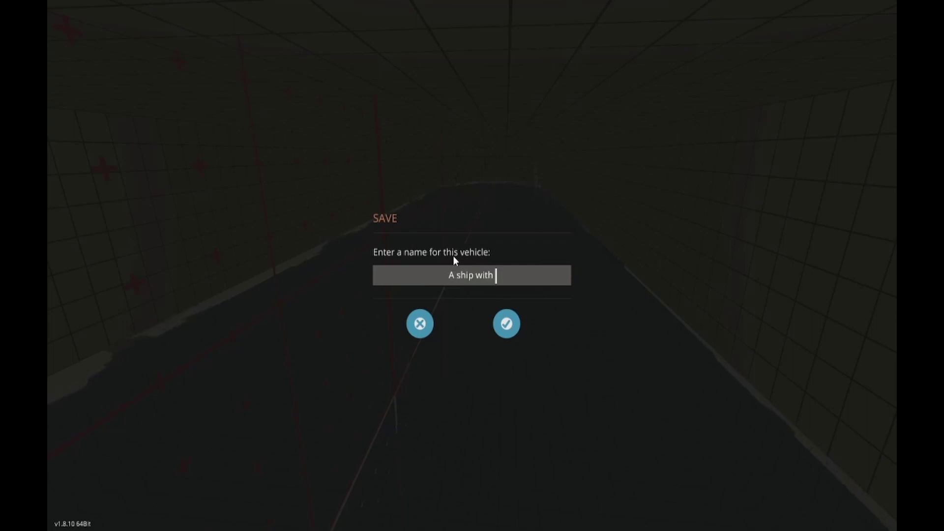
pyautogui.write('guns')
# Step: Confirm the save as 'A ship with guns' and toggle off World View inside the hull
pyautogui.press('Return')
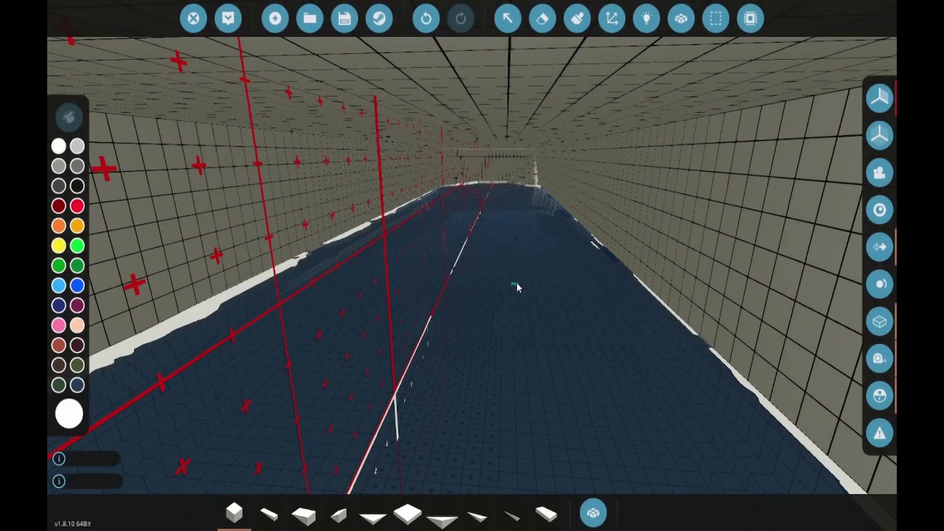
pyautogui.moveTo(528, 282); pyautogui.dragTo(546, 288)
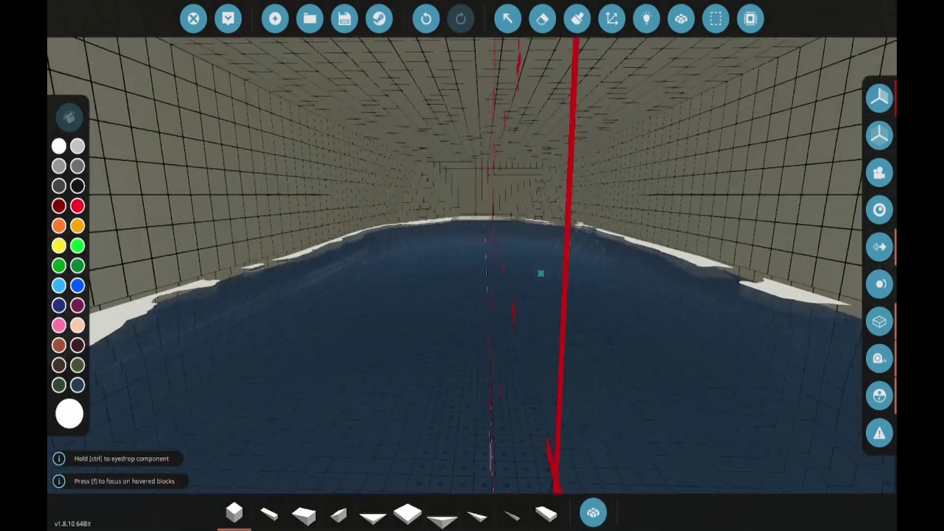
pyautogui.moveTo(473, 288); pyautogui.dragTo(561, 281)
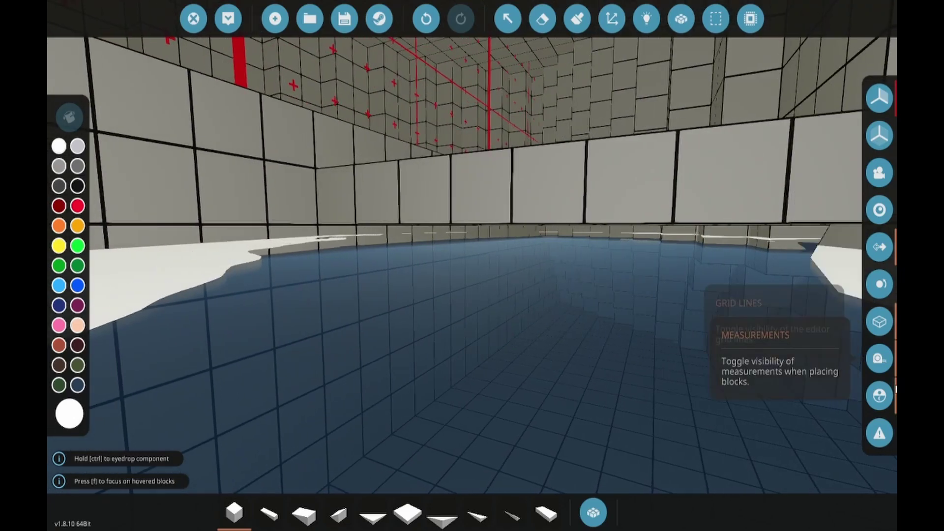
pyautogui.click(881, 396)
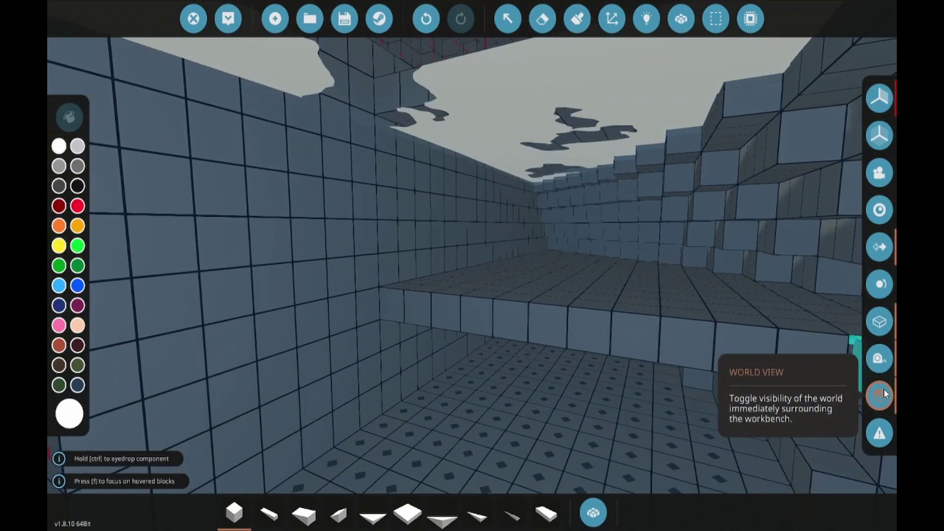
pyautogui.press('w')
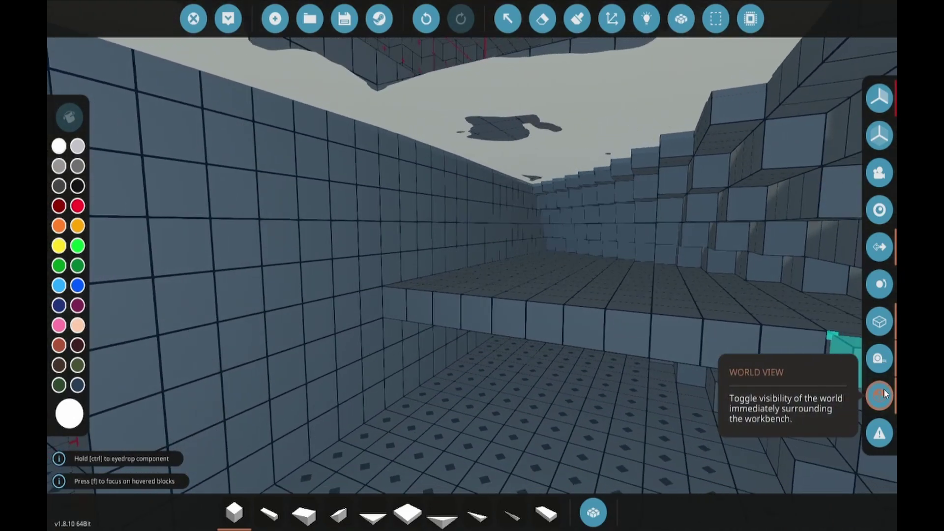
pyautogui.click(885, 395)
pyautogui.moveTo(517, 295); pyautogui.dragTo(402, 293)
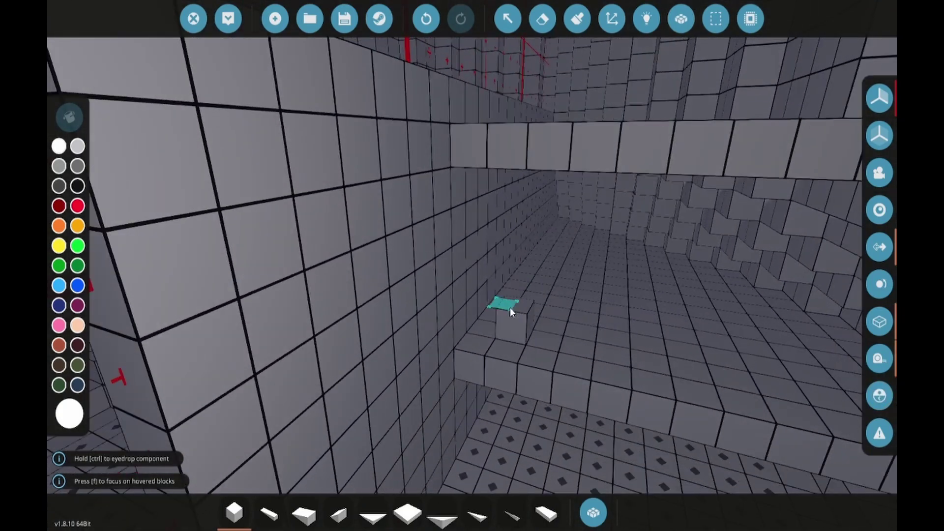
# Step: Place blocks on the lower and right interior walls of the hull
pyautogui.click(331, 159)
pyautogui.moveTo(490, 317)
pyautogui.mouseDown()
pyautogui.moveTo(644, 404)
pyautogui.moveTo(678, 378)
pyautogui.moveTo(697, 388)
pyautogui.mouseUp()
pyautogui.moveTo(693, 428)
pyautogui.mouseDown()
pyautogui.moveTo(692, 369)
pyautogui.moveTo(660, 371)
pyautogui.moveTo(591, 286)
pyautogui.moveTo(547, 367)
pyautogui.moveTo(472, 332)
pyautogui.moveTo(606, 330)
pyautogui.moveTo(326, 341)
pyautogui.moveTo(492, 232)
pyautogui.moveTo(413, 243)
pyautogui.moveTo(414, 258)
pyautogui.mouseUp()
pyautogui.click(577, 316)
pyautogui.click(502, 423)
pyautogui.scroll(-5, 502, 424)
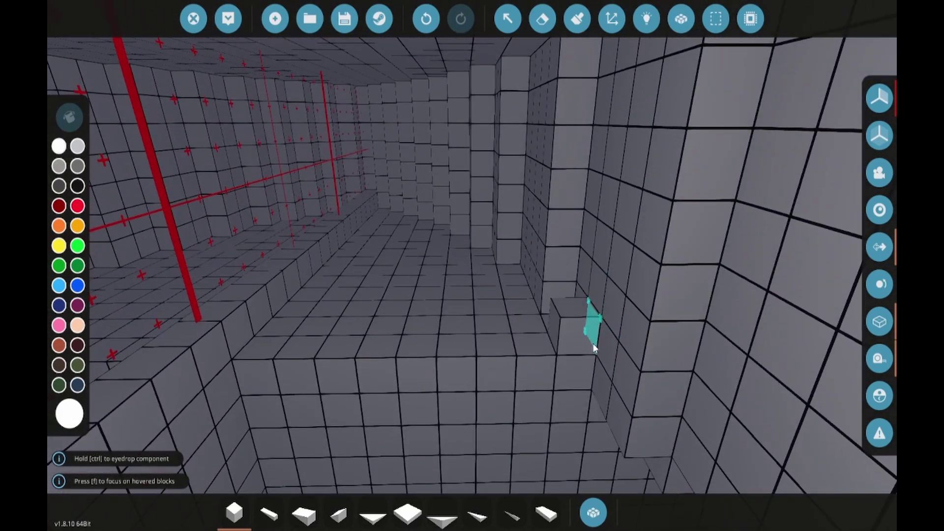
pyautogui.click(593, 343)
pyautogui.click(418, 244)
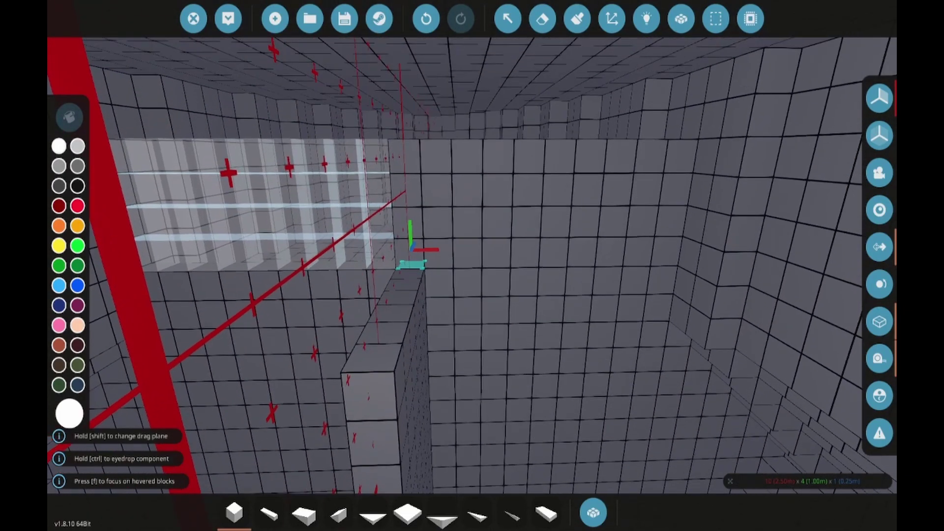
pyautogui.moveTo(473, 295)
pyautogui.mouseDown()
pyautogui.moveTo(369, 295)
pyautogui.moveTo(517, 310)
pyautogui.mouseUp()
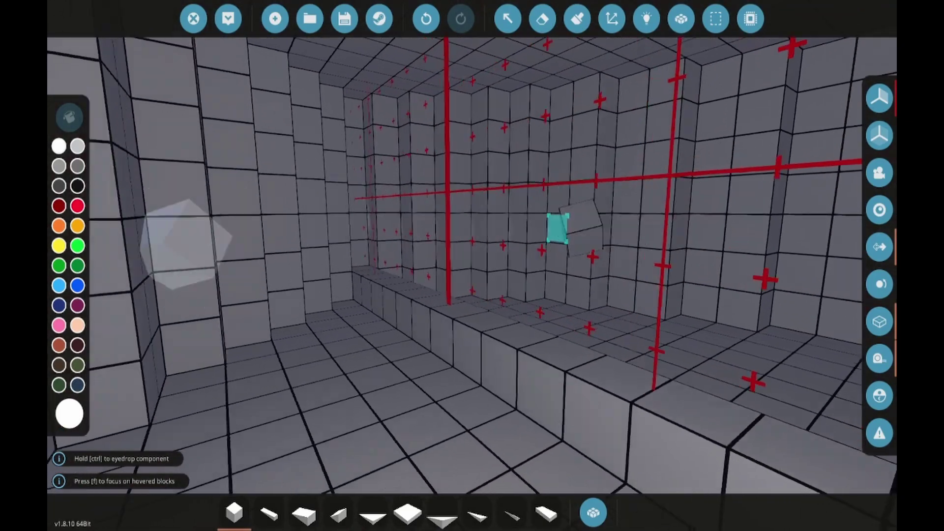
pyautogui.moveTo(557, 229); pyautogui.dragTo(383, 252)
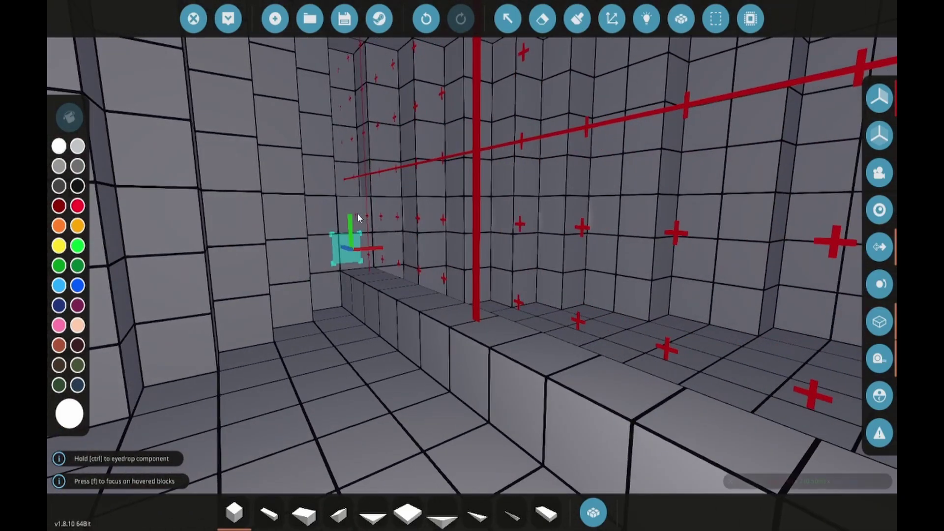
pyautogui.moveTo(359, 218)
pyautogui.mouseDown()
pyautogui.moveTo(413, 296)
pyautogui.moveTo(398, 162)
pyautogui.moveTo(486, 55)
pyautogui.moveTo(473, 222)
pyautogui.moveTo(370, 221)
pyautogui.moveTo(443, 148)
pyautogui.mouseUp()
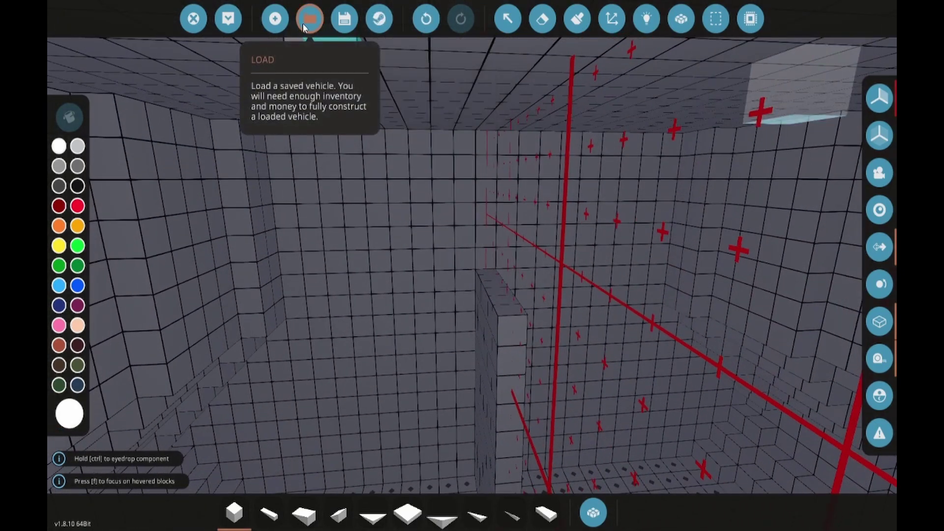
# Step: Overwrite the saved vehicle 'A ship with guns' with the current hull
pyautogui.click(336, 20)
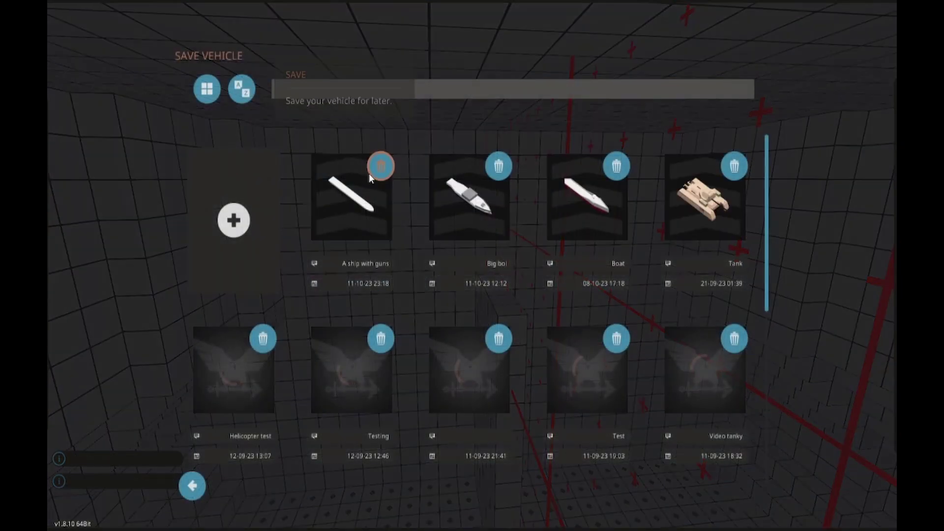
pyautogui.click(373, 209)
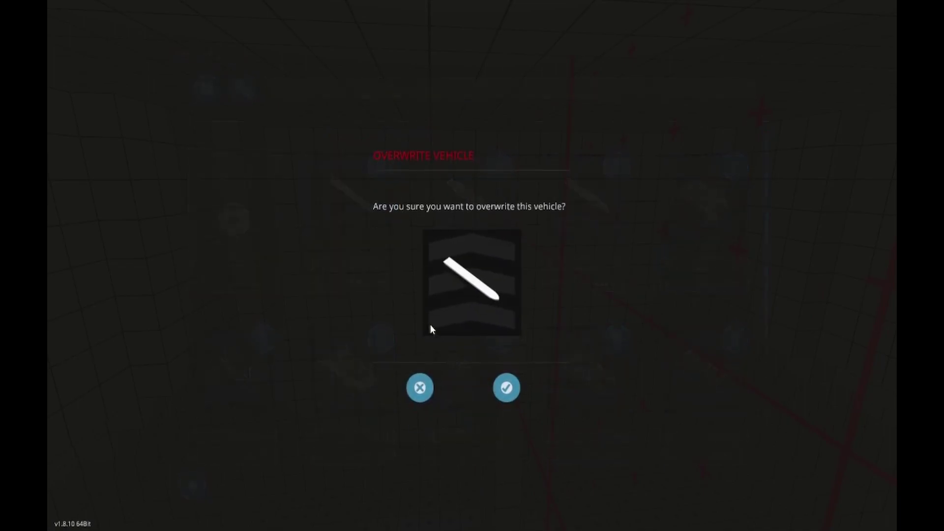
pyautogui.click(506, 387)
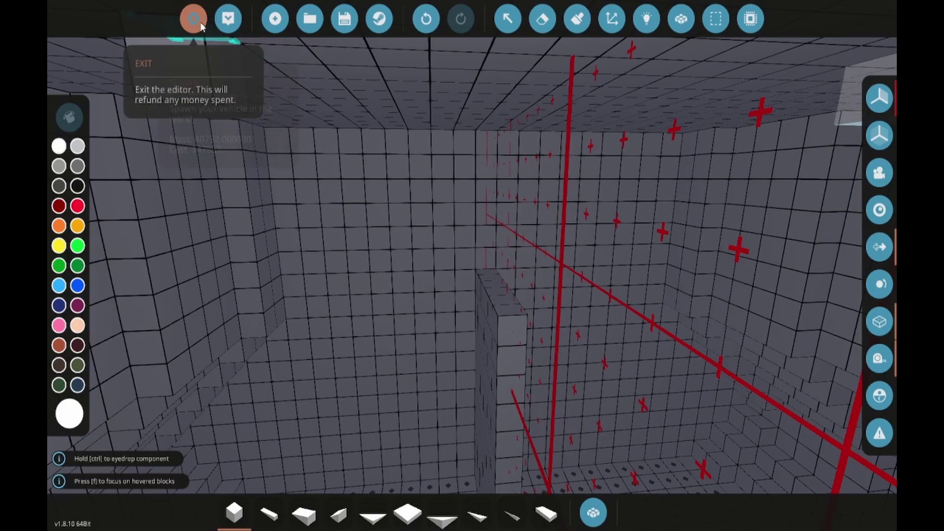
# Step: Leave the editor and launch the Multiplayer Island Base world from Addon Overview
pyautogui.press('Escape')
pyautogui.press('Escape')
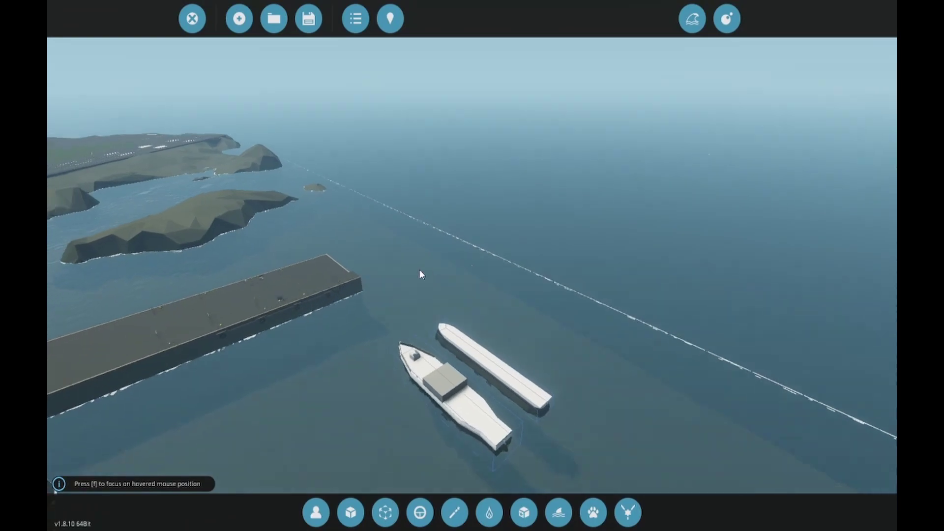
pyautogui.scroll(5, 391, 239)
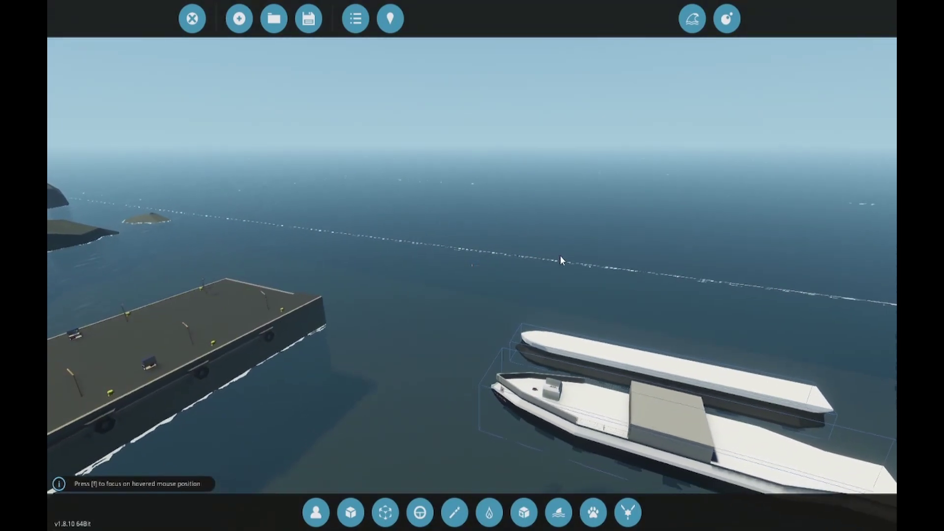
pyautogui.moveTo(551, 259)
pyautogui.mouseDown()
pyautogui.moveTo(593, 221)
pyautogui.moveTo(368, 155)
pyautogui.mouseUp()
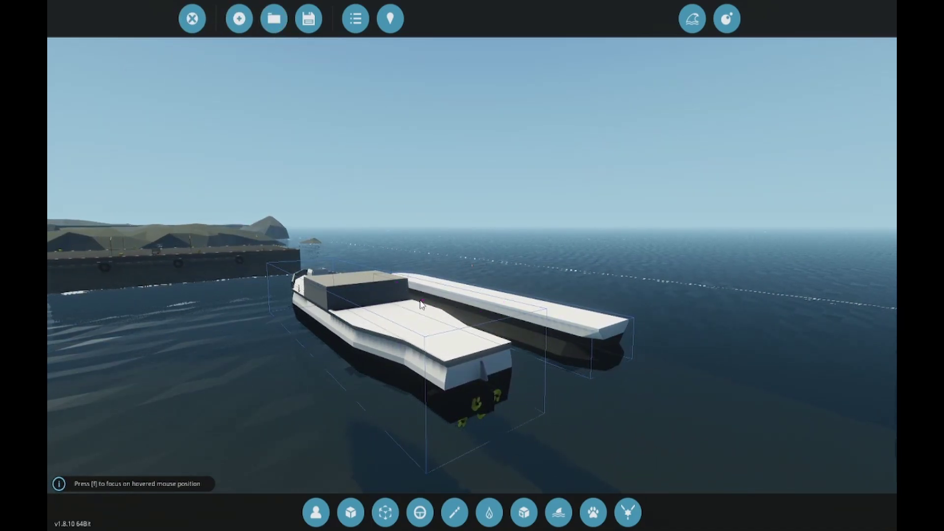
pyautogui.click(354, 18)
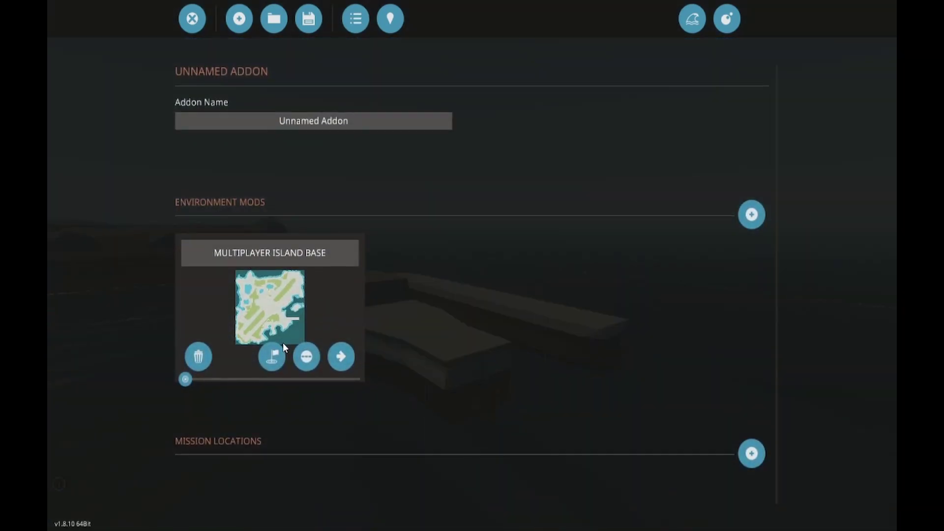
pyautogui.click(271, 357)
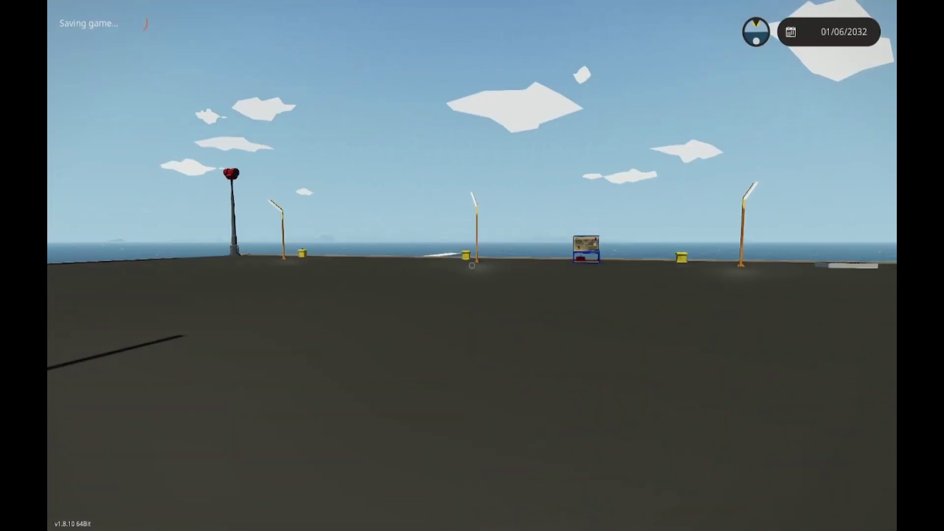
# Step: Fly from the dock to the long ship's bow and through its interior corridor
pyautogui.press('w')
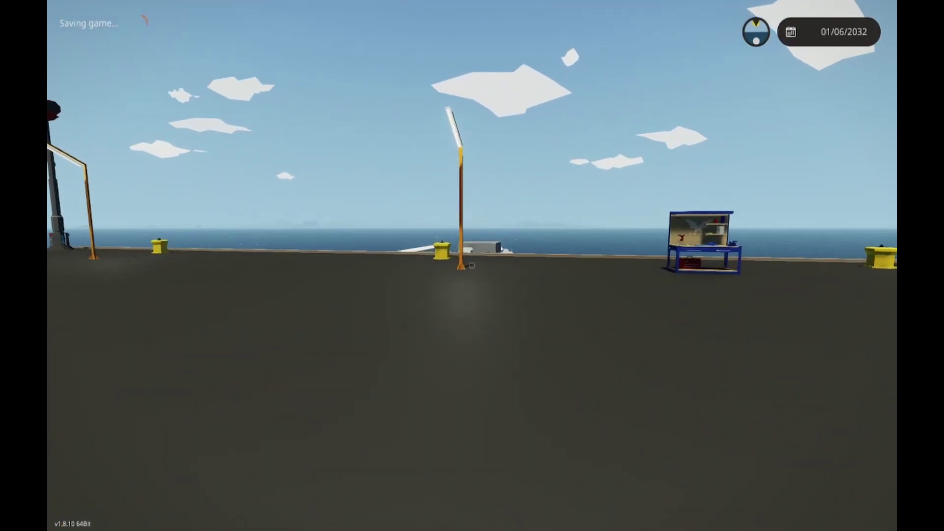
pyautogui.press('w')
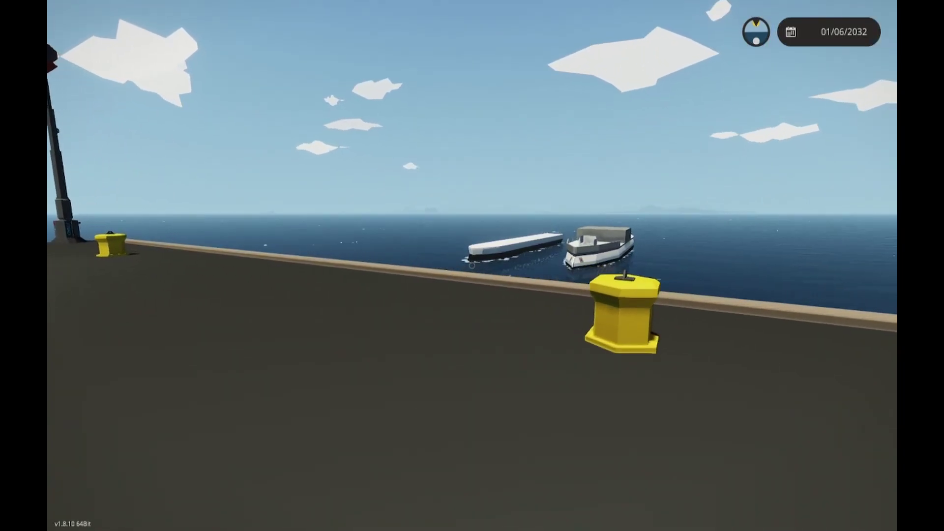
pyautogui.press('w')
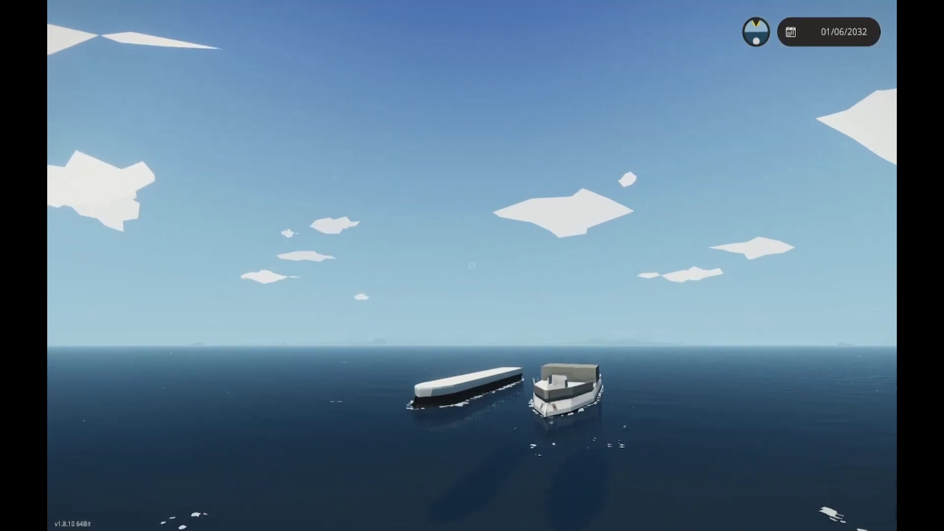
pyautogui.press('w')
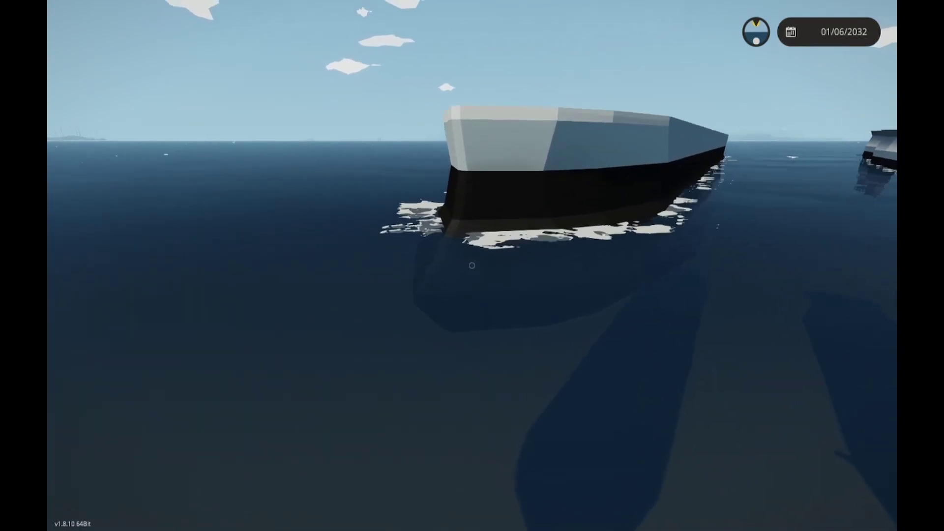
pyautogui.press('w')
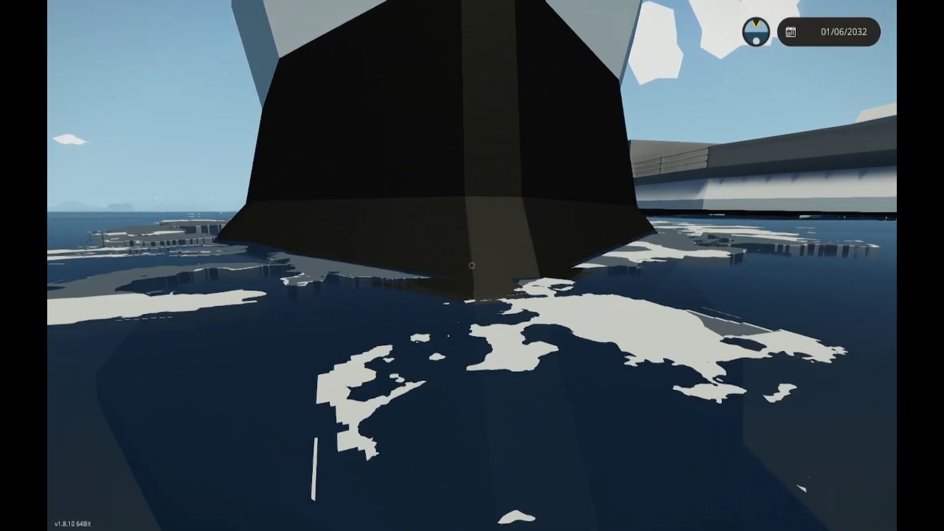
pyautogui.press('w')
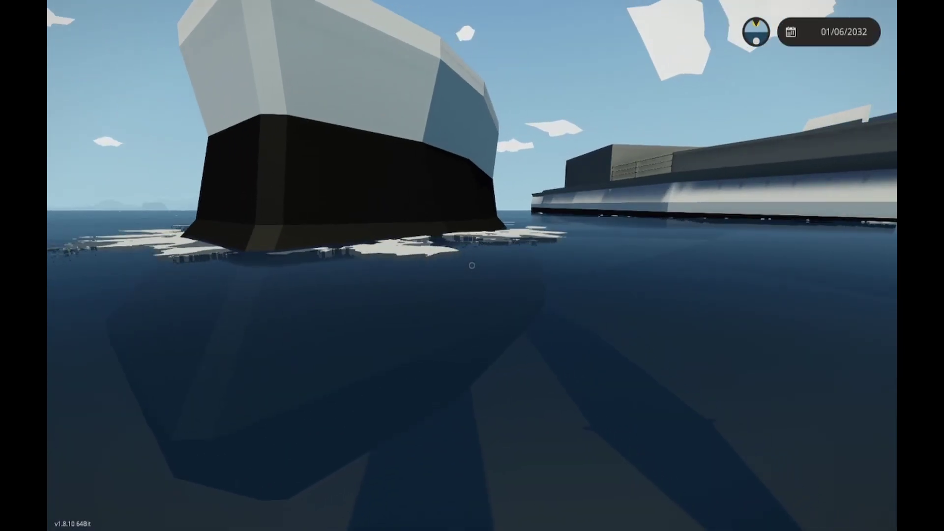
pyautogui.press('w')
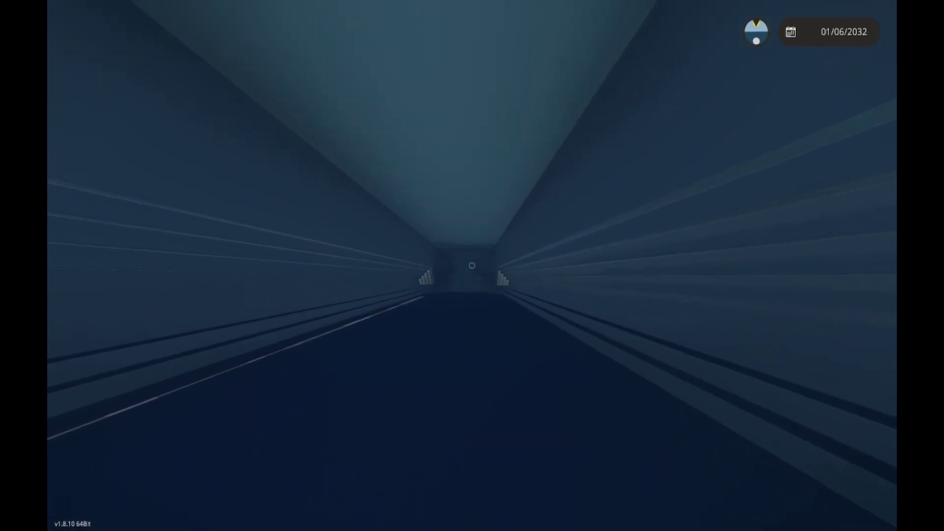
pyautogui.press('w')
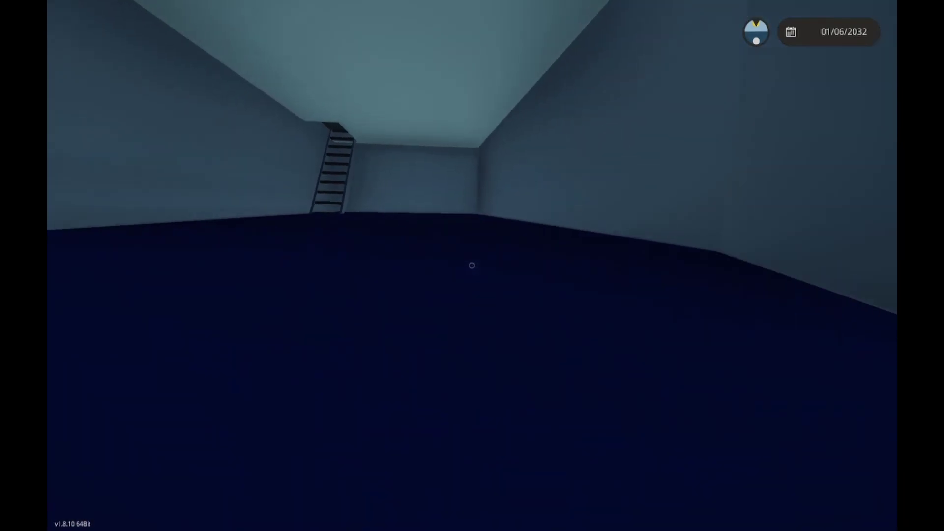
pyautogui.press('w')
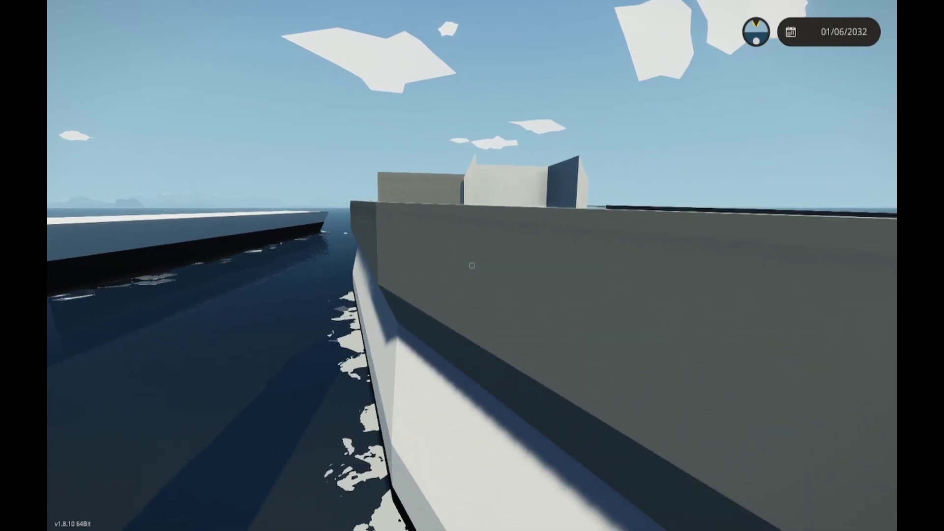
# Step: Fly over the other ship's deck and along the shark-painted hull at the waterline
pyautogui.press('w')
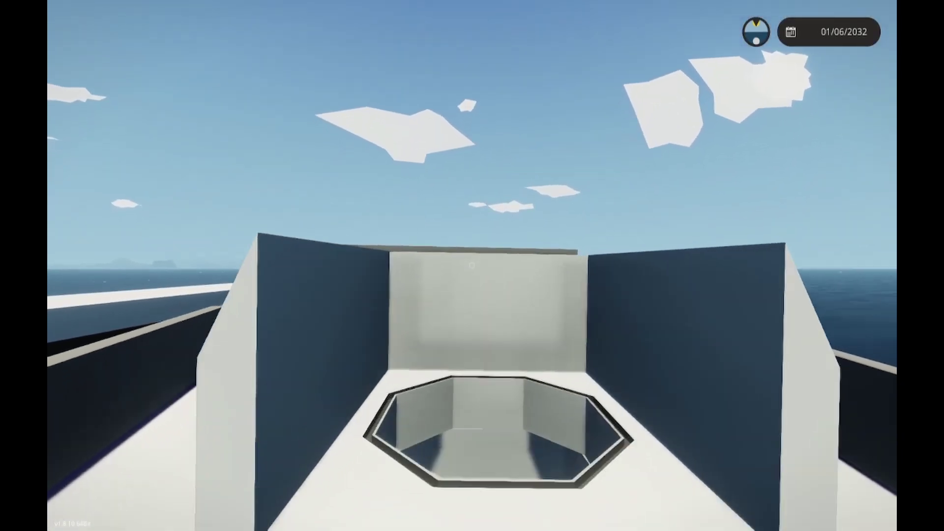
pyautogui.press('w')
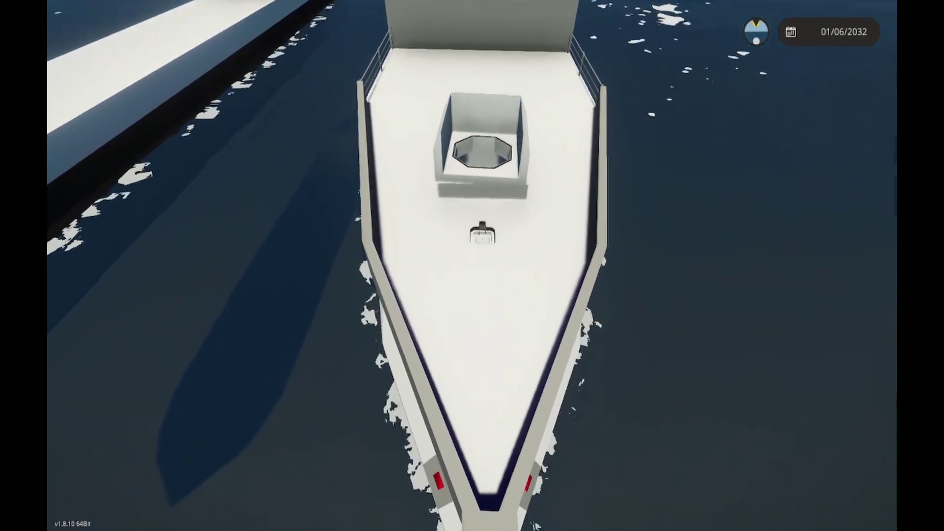
pyautogui.press('w')
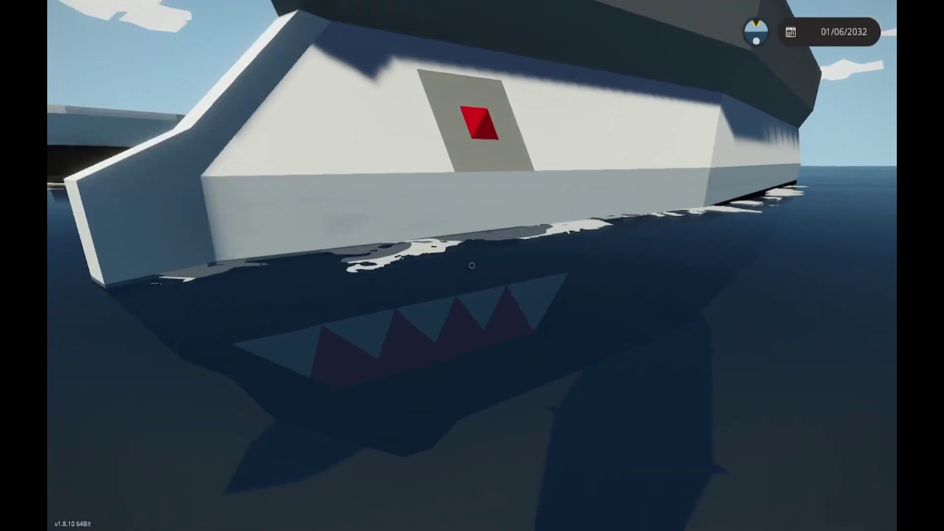
pyautogui.press('w')
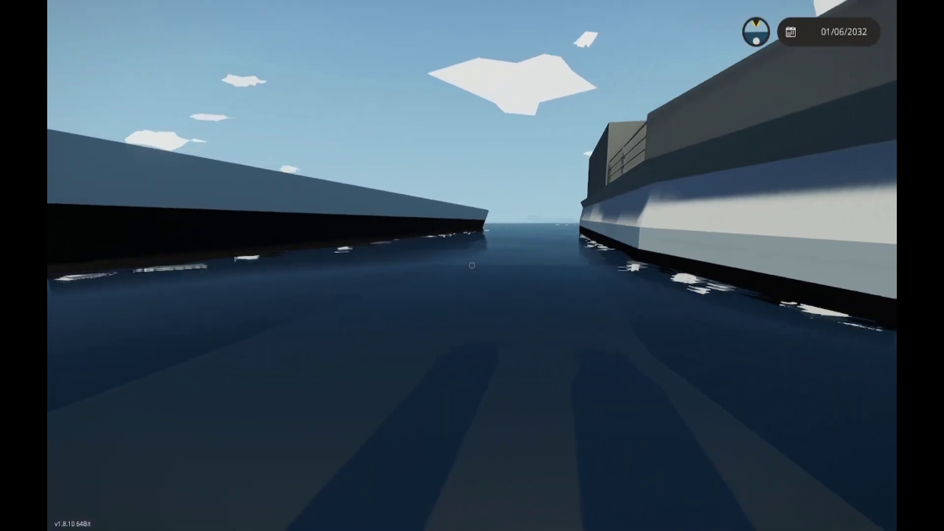
pyautogui.moveTo(472, 265)
pyautogui.mouseDown()
pyautogui.moveTo(472, 368)
pyautogui.moveTo(472, 185)
pyautogui.mouseUp()
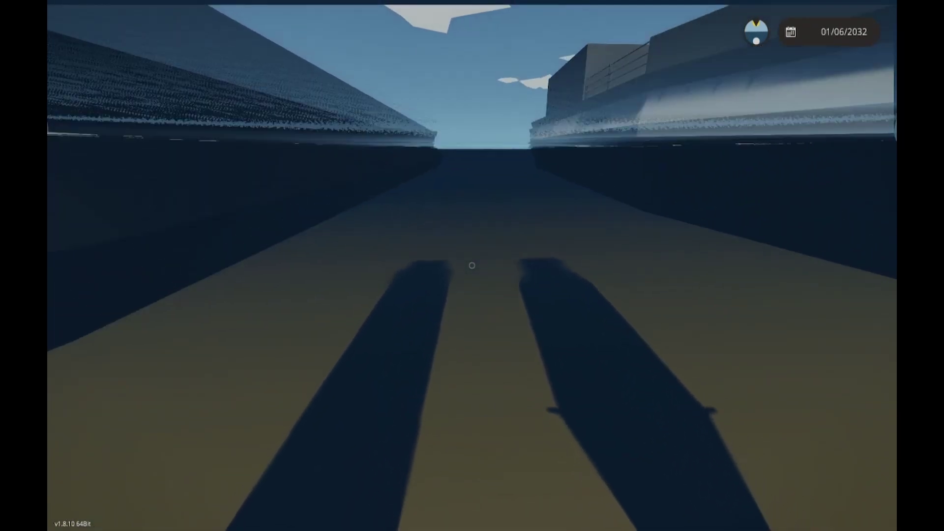
pyautogui.press('space')
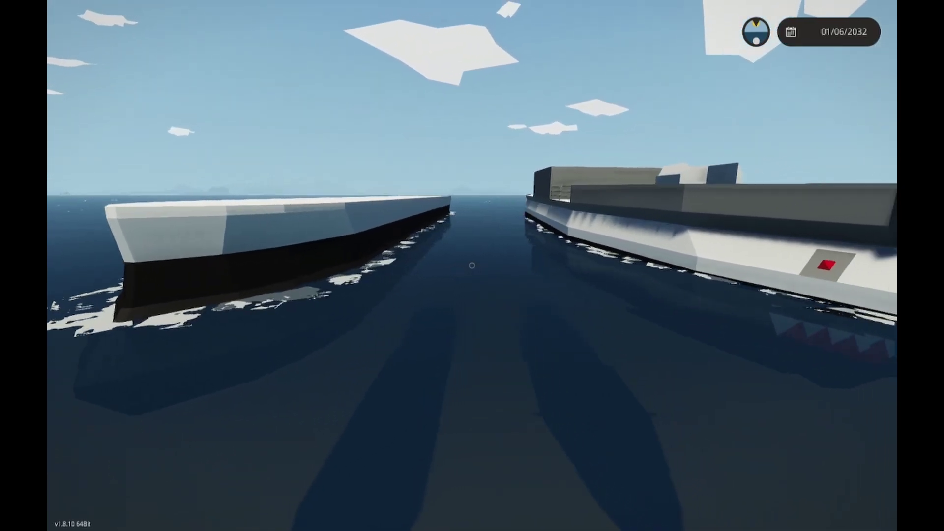
# Step: Approach the red-diamond hull, rise over its deck and look into the octagonal hatch
pyautogui.moveTo(473, 265); pyautogui.dragTo(665, 265)
pyautogui.press('w')
pyautogui.press('space')
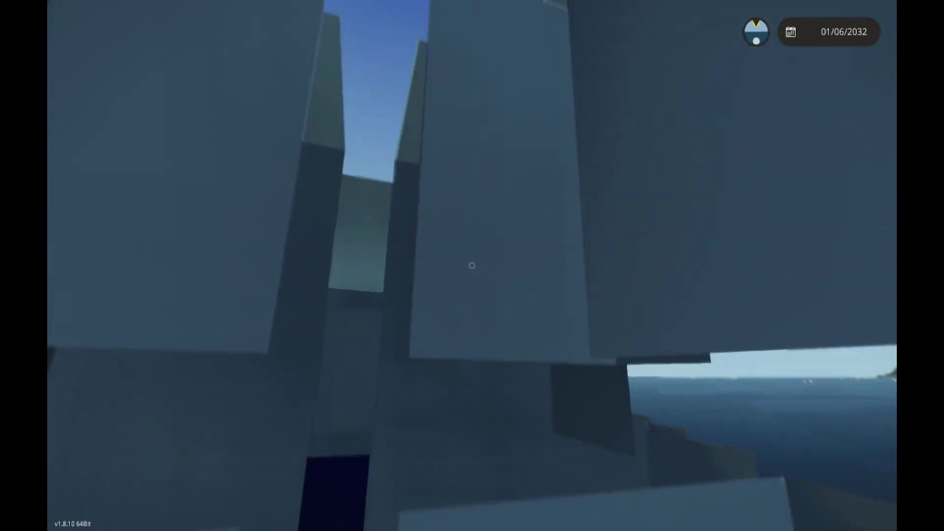
pyautogui.press('w')
pyautogui.press('w')
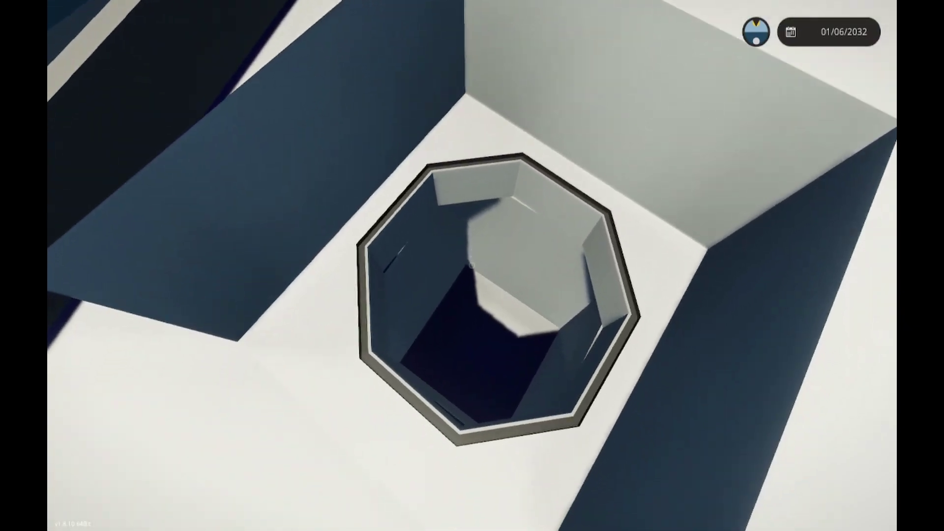
pyautogui.moveTo(473, 265); pyautogui.dragTo(472, 370)
pyautogui.press('space')
# Step: Explore the blue tunnel beneath the long ship's white deck, then pause the game
pyautogui.press('w')
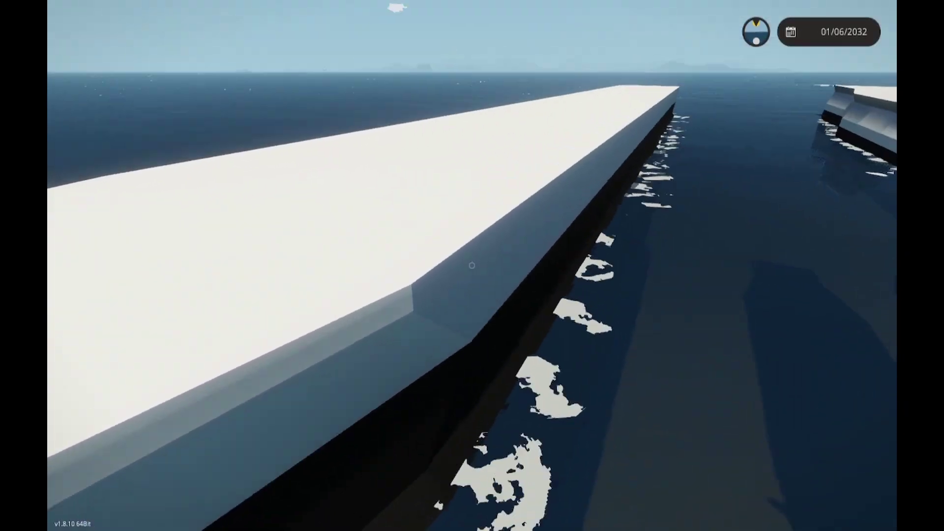
pyautogui.press('w')
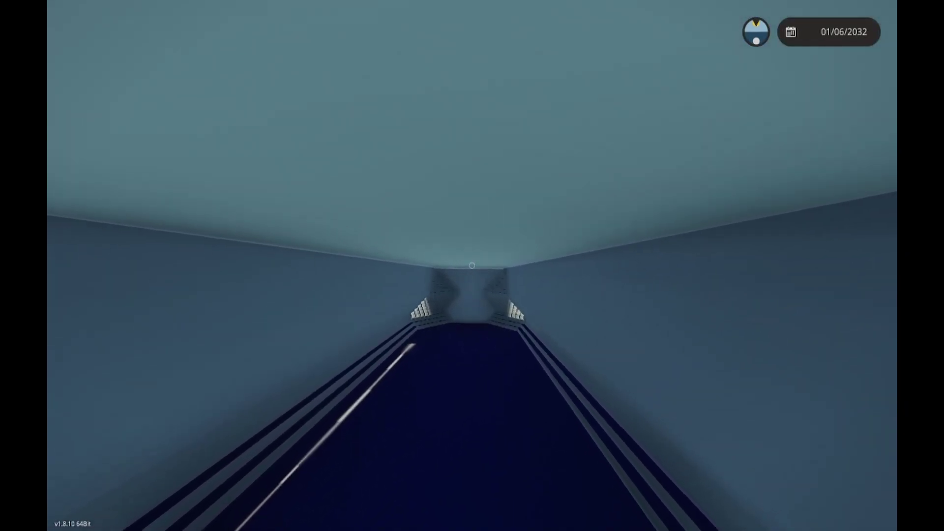
pyautogui.press('w')
pyautogui.press('w')
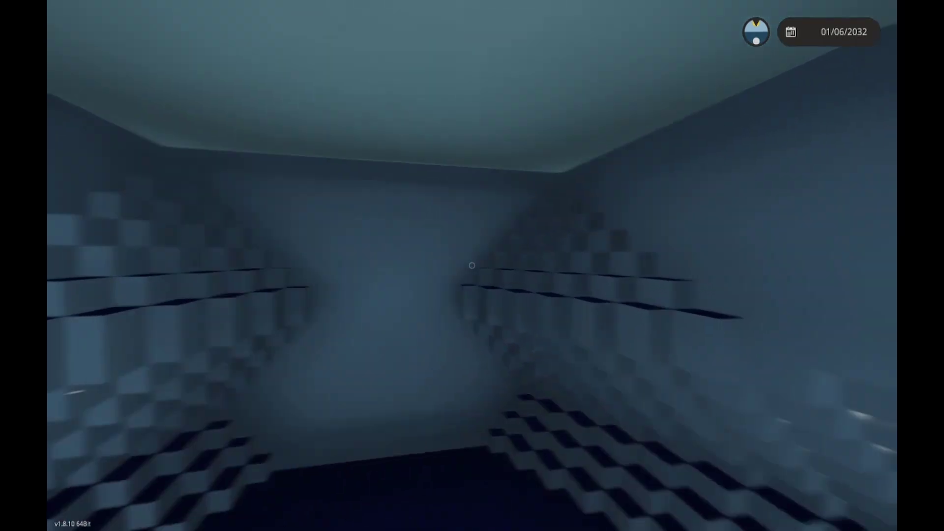
pyautogui.moveTo(472, 265); pyautogui.dragTo(369, 265)
pyautogui.press('w')
pyautogui.press('w')
pyautogui.press('w')
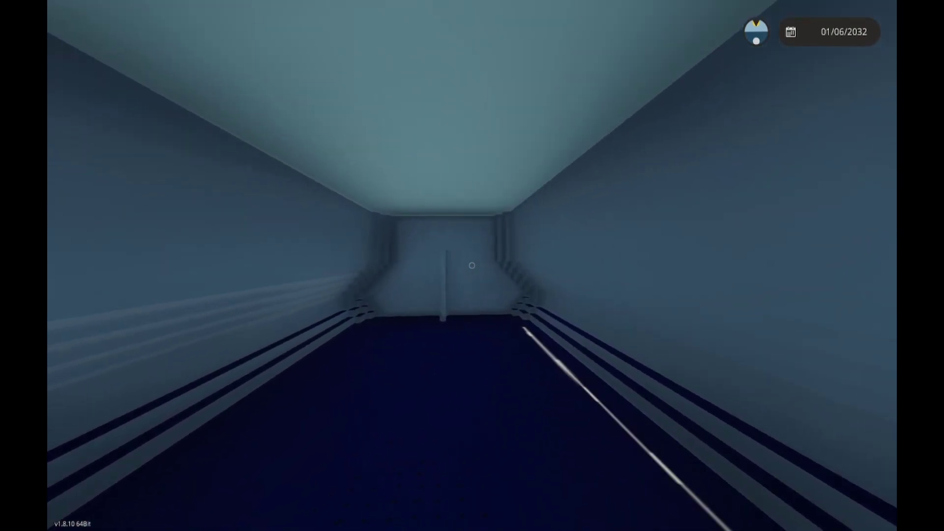
pyautogui.press('w')
pyautogui.moveTo(473, 264); pyautogui.dragTo(591, 265)
pyautogui.press('w')
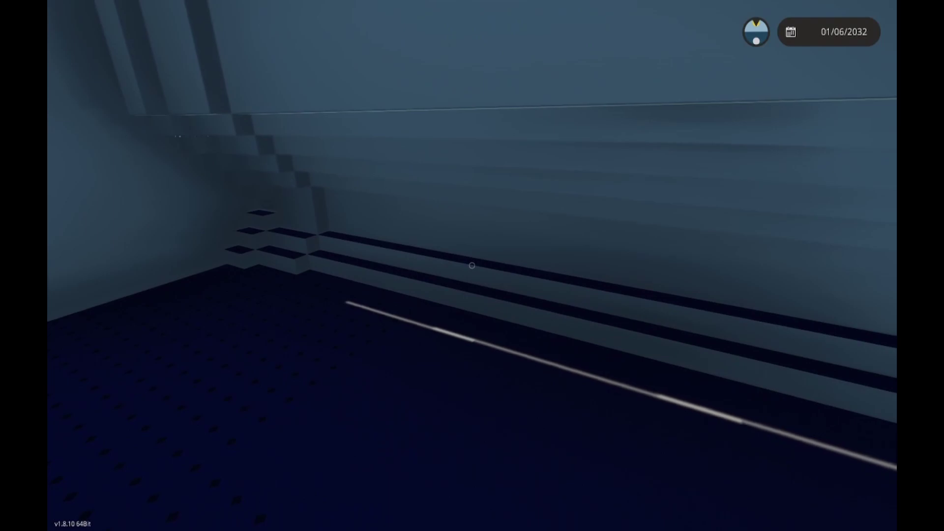
pyautogui.press('w')
pyautogui.moveTo(473, 265)
pyautogui.mouseDown()
pyautogui.moveTo(473, 148)
pyautogui.moveTo(473, 332)
pyautogui.mouseUp()
pyautogui.press('w')
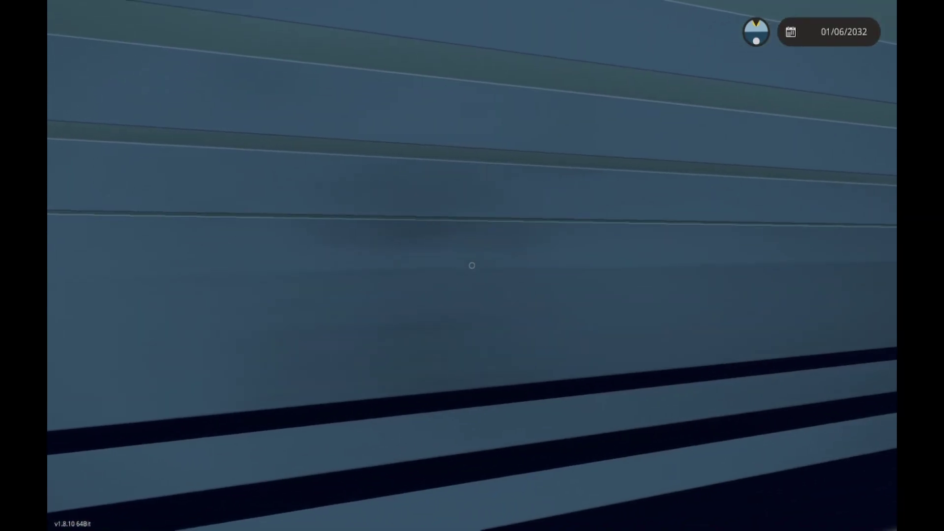
pyautogui.press('Escape')
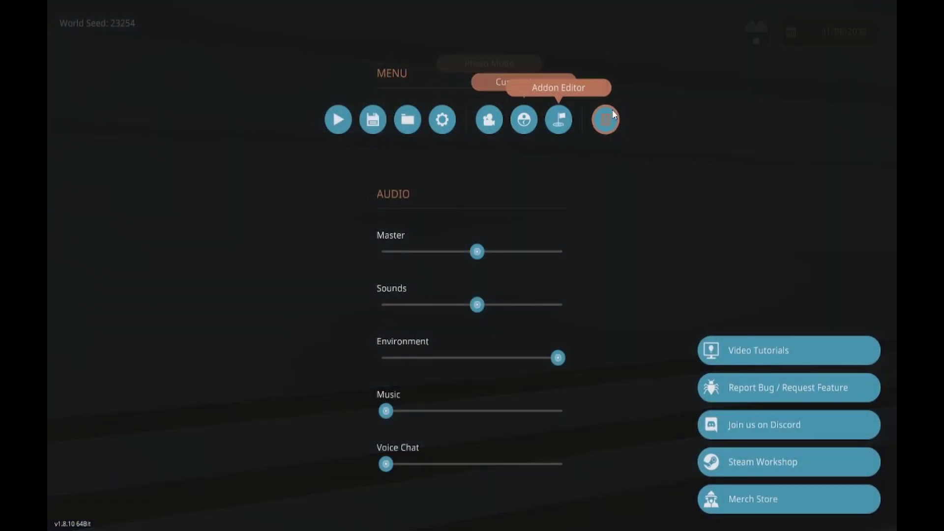